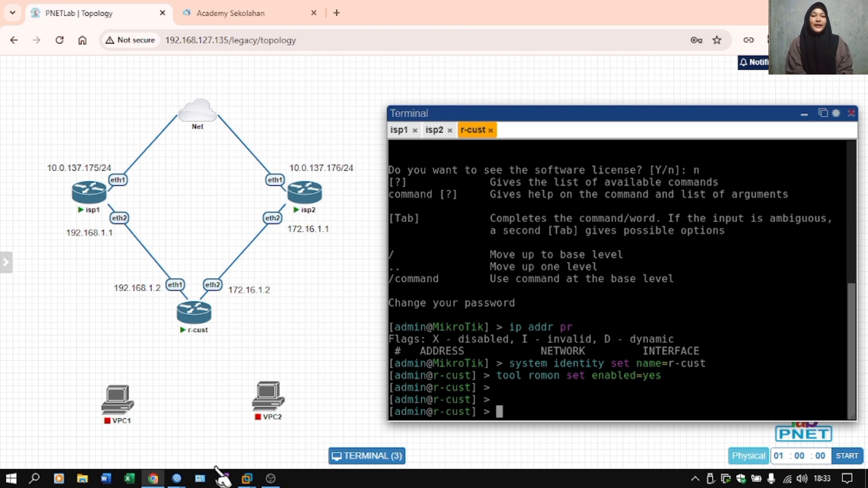
- Switch to the WinBox session of r-isp1 and add the IP address 192.168.1.1/24 on interface ether2
{"action": "mouse_move", "coordinate": [177, 479]}
{"action": "left_click", "coordinate": [102, 443]}
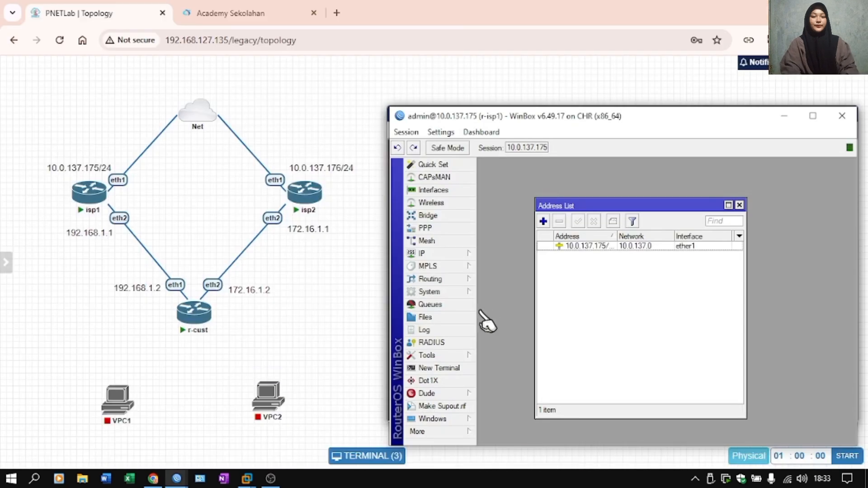
{"action": "left_click", "coordinate": [544, 221]}
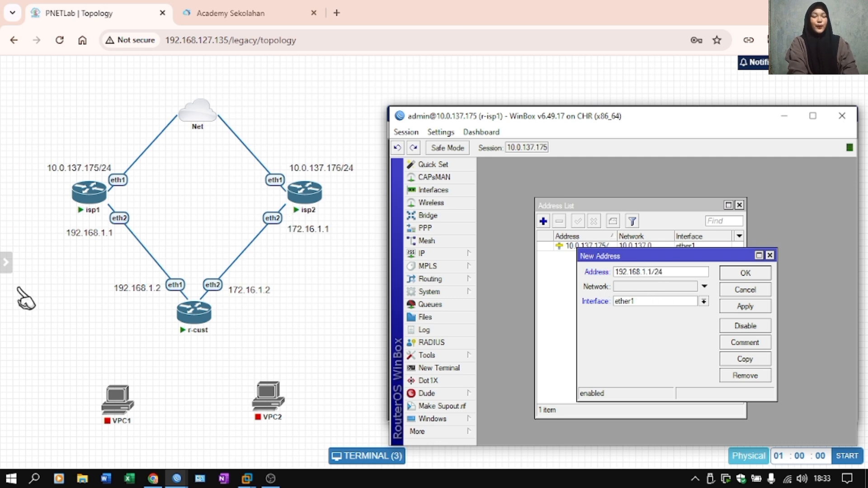
{"action": "left_click", "coordinate": [638, 301]}
{"action": "left_click", "coordinate": [642, 320]}
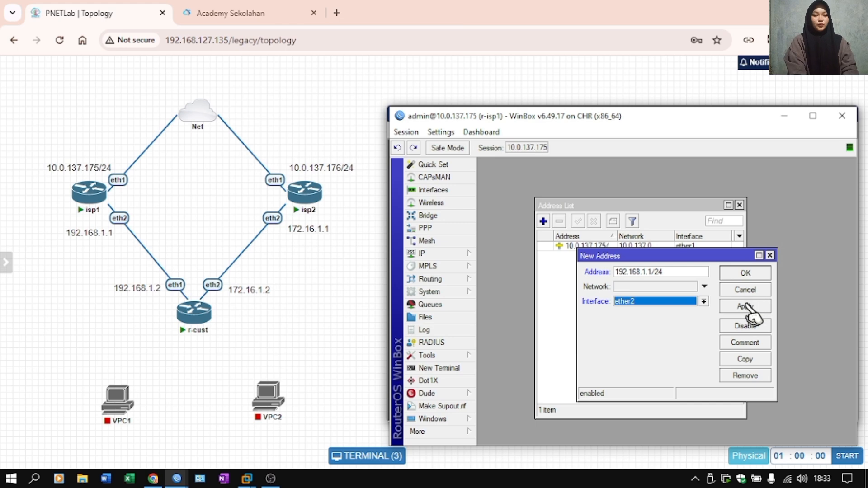
{"action": "left_click", "coordinate": [746, 307]}
{"action": "left_click", "coordinate": [756, 274]}
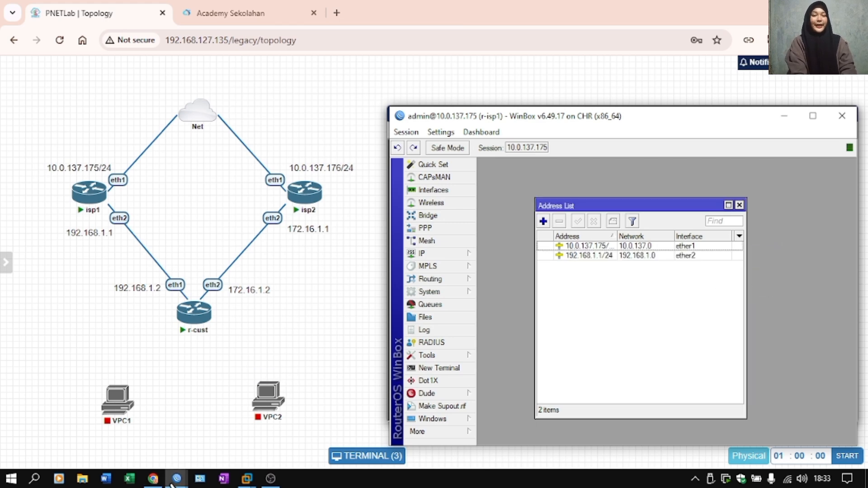
- Switch to the WinBox session of r-isp2 and add the IP address 172.16.1.1/24 on interface ether2
{"action": "mouse_move", "coordinate": [173, 482]}
{"action": "left_click", "coordinate": [291, 443]}
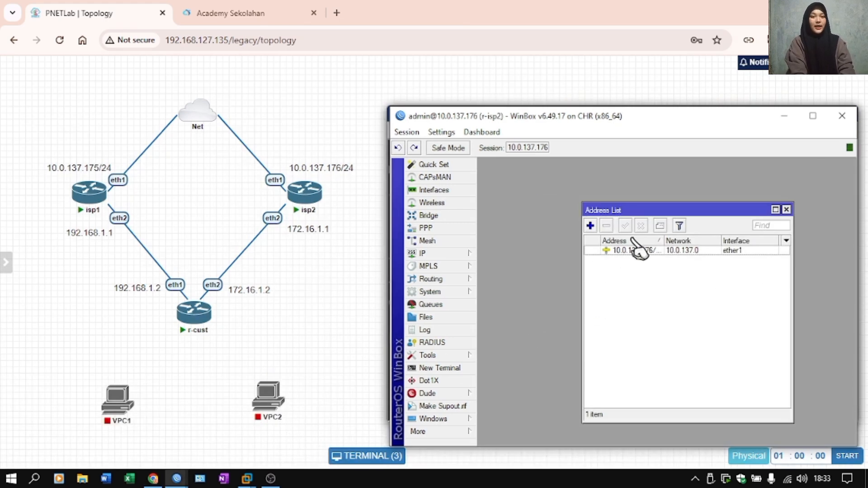
{"action": "left_click", "coordinate": [590, 225]}
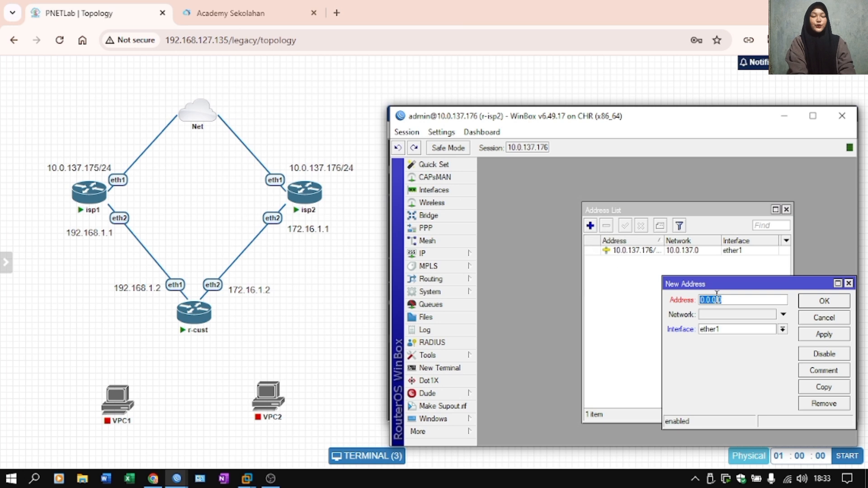
{"action": "type", "text": "1"}
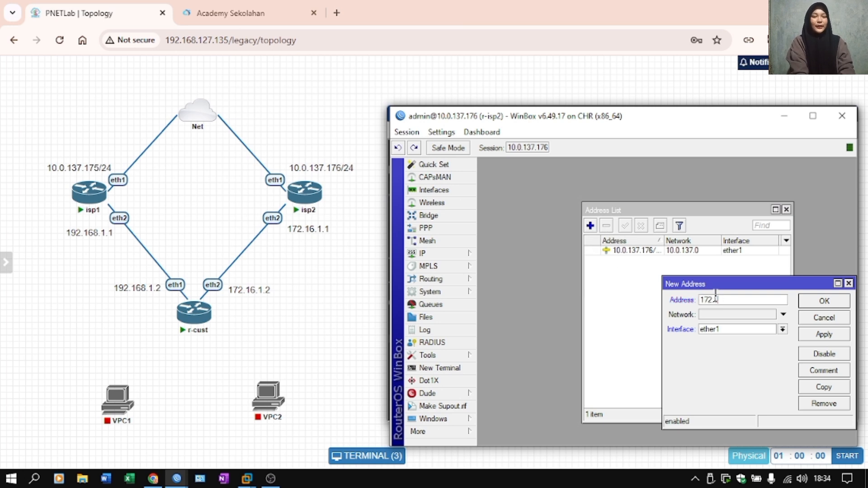
{"action": "type", "text": "72.16.1.1/23"}
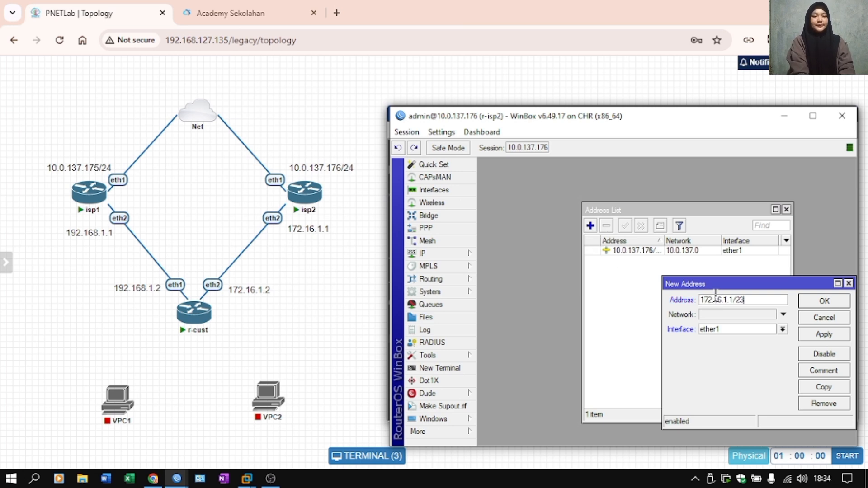
{"action": "key", "text": "BackSpace"}
{"action": "type", "text": "4"}
{"action": "left_click", "coordinate": [782, 329]}
{"action": "left_click", "coordinate": [754, 348]}
{"action": "left_click", "coordinate": [824, 334]}
{"action": "left_click", "coordinate": [823, 300]}
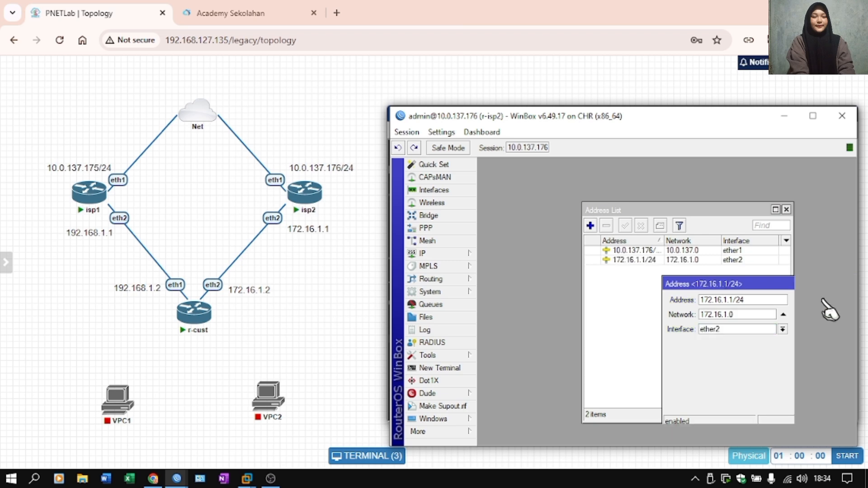
- Switch to the WinBox session of r-cust and add the IP address 192.168.1.2/24 on interface ether1
{"action": "mouse_move", "coordinate": [174, 481]}
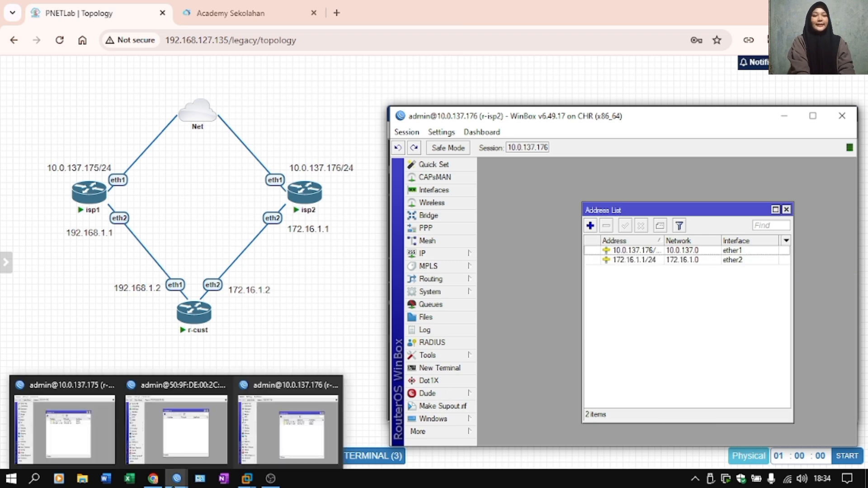
{"action": "left_click", "coordinate": [186, 435]}
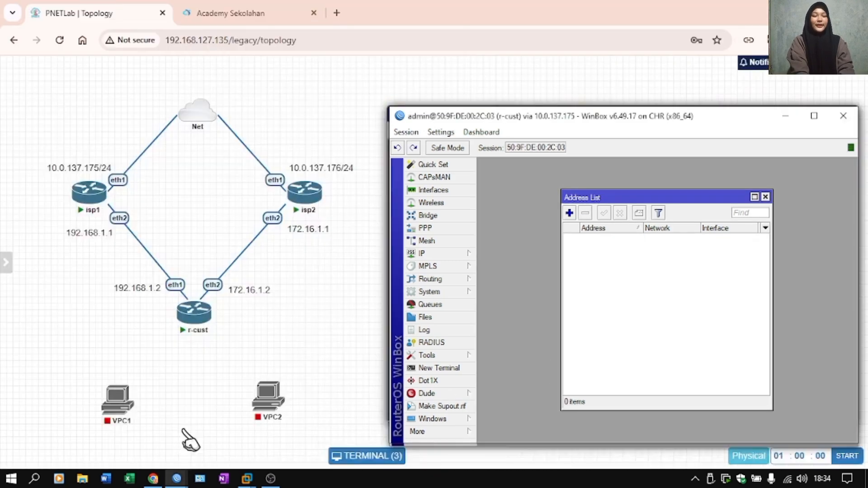
{"action": "left_click", "coordinate": [570, 213]}
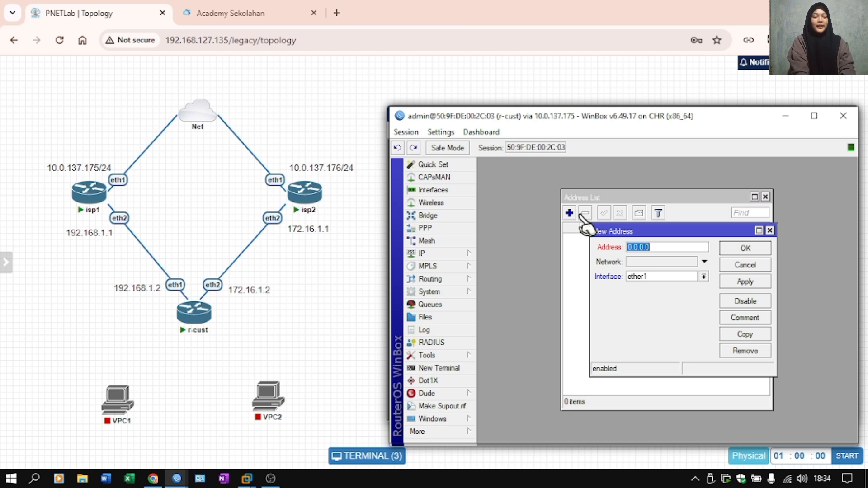
{"action": "type", "text": "192.168.1"}
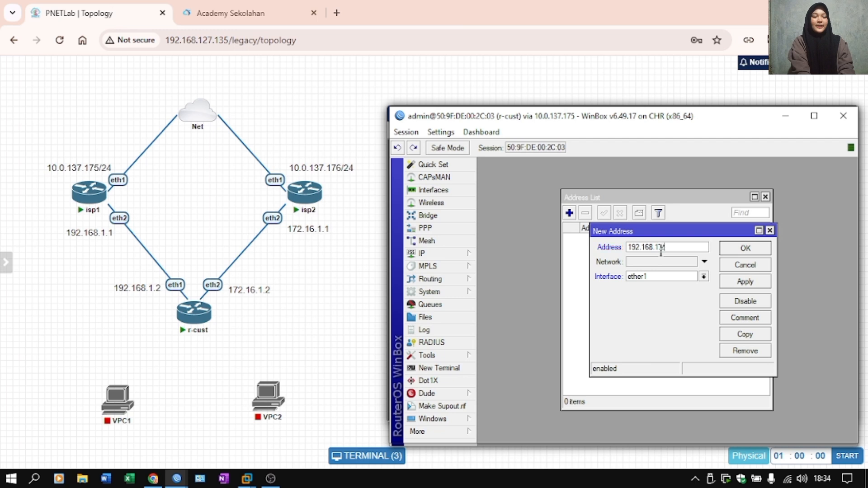
{"action": "type", "text": ".2/24"}
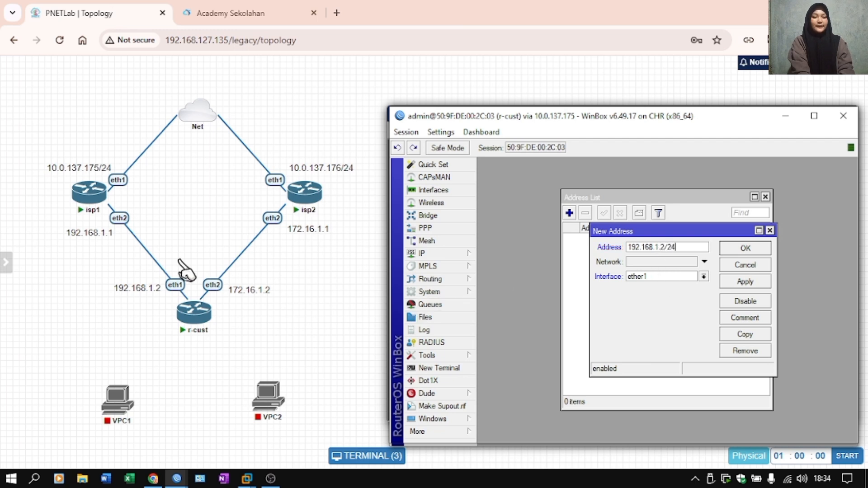
{"action": "left_click", "coordinate": [752, 282]}
{"action": "left_click", "coordinate": [756, 254]}
- Add the IP address 172.16.1.2/24 on interface ether2 of r-cust
{"action": "left_click", "coordinate": [569, 213]}
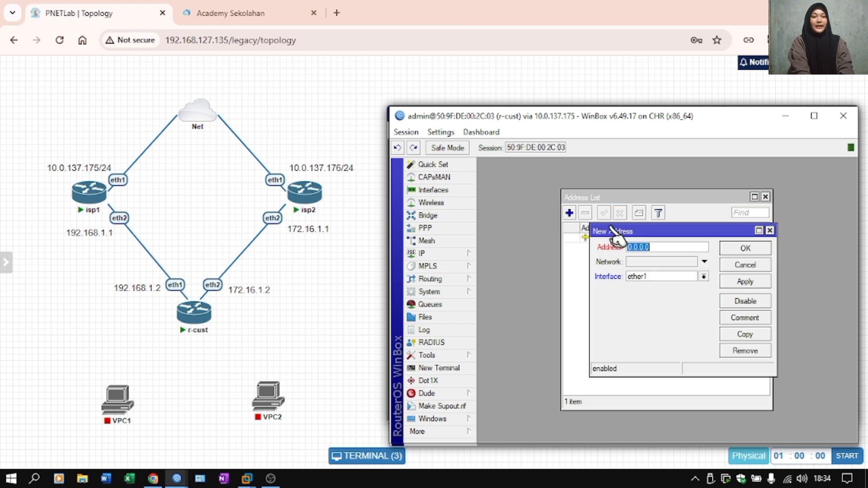
{"action": "type", "text": "172.16."}
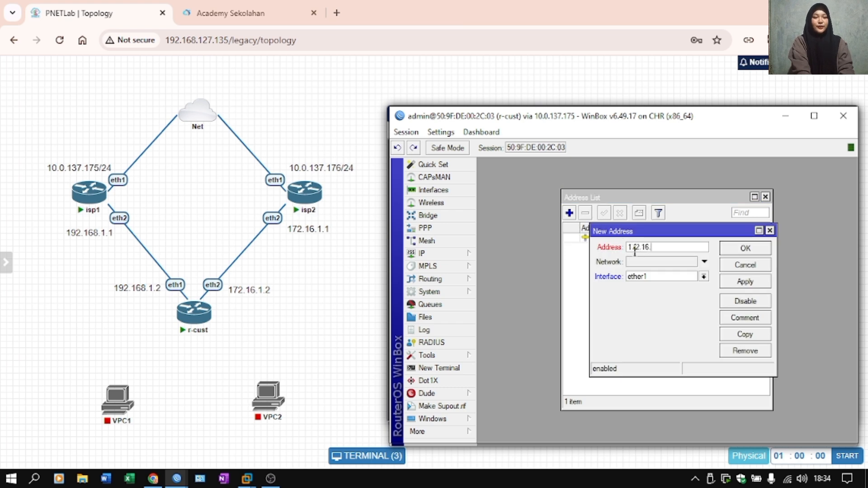
{"action": "type", "text": "1.2/24"}
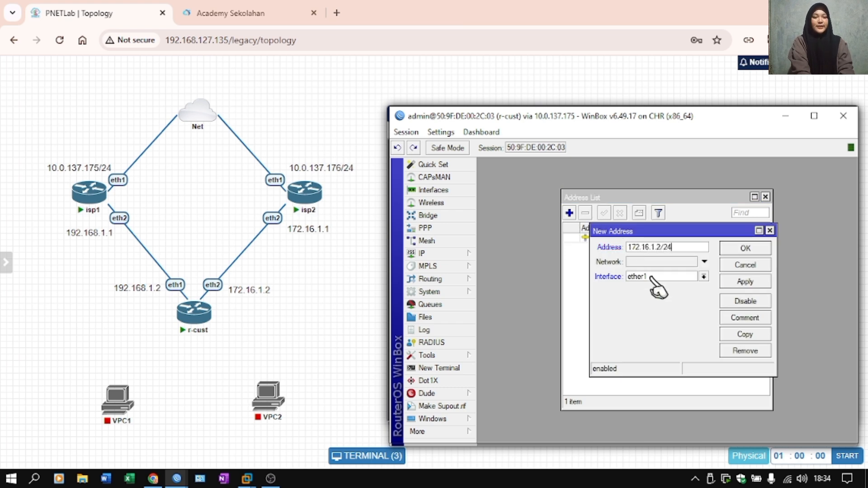
{"action": "left_click", "coordinate": [651, 277]}
{"action": "left_click", "coordinate": [651, 294]}
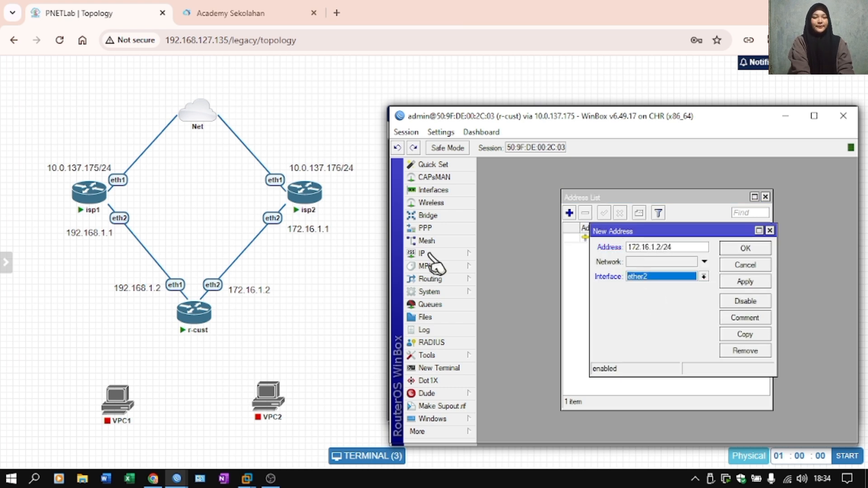
{"action": "left_click", "coordinate": [755, 282]}
{"action": "left_click", "coordinate": [760, 248]}
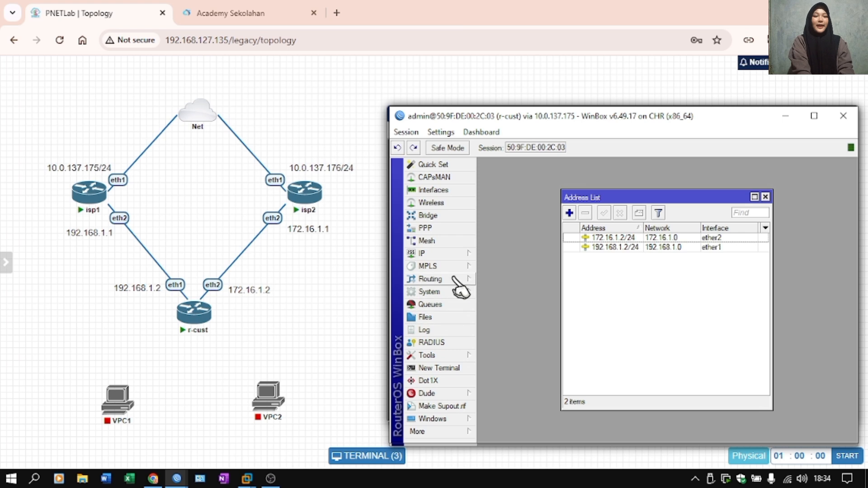
- Add a default route (0.0.0.0/0) on r-cust through gateway 192.168.1.1
{"action": "left_click", "coordinate": [443, 255]}
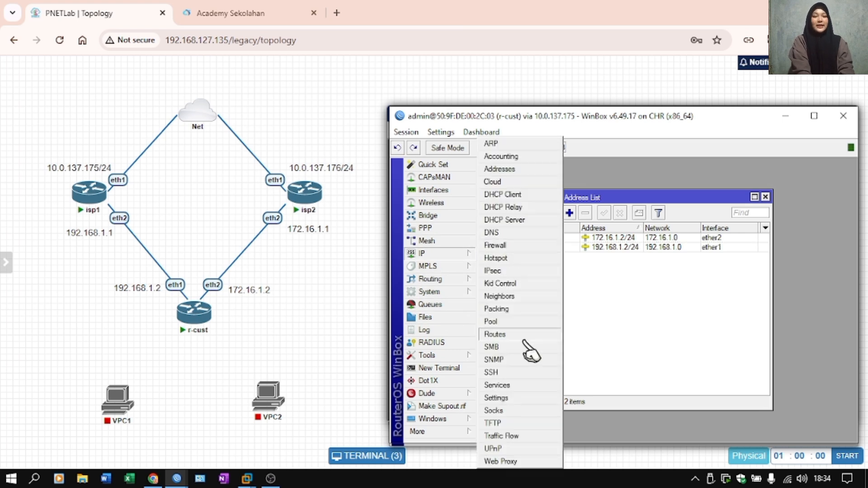
{"action": "left_click", "coordinate": [495, 335]}
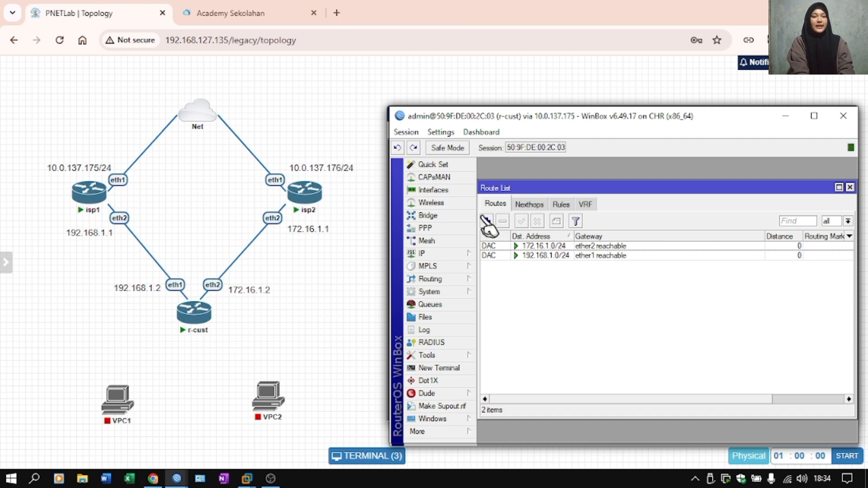
{"action": "left_click", "coordinate": [487, 222]}
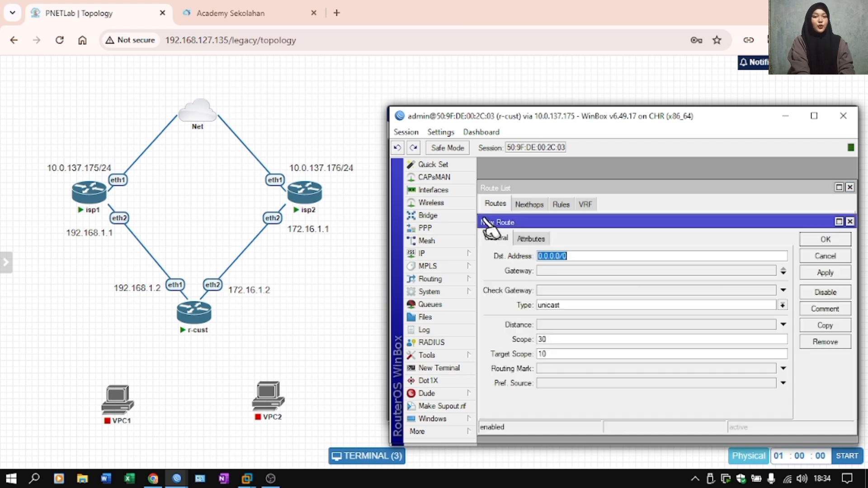
{"action": "left_click", "coordinate": [570, 271]}
{"action": "type", "text": "192.168.1.1"}
{"action": "key", "text": "Return"}
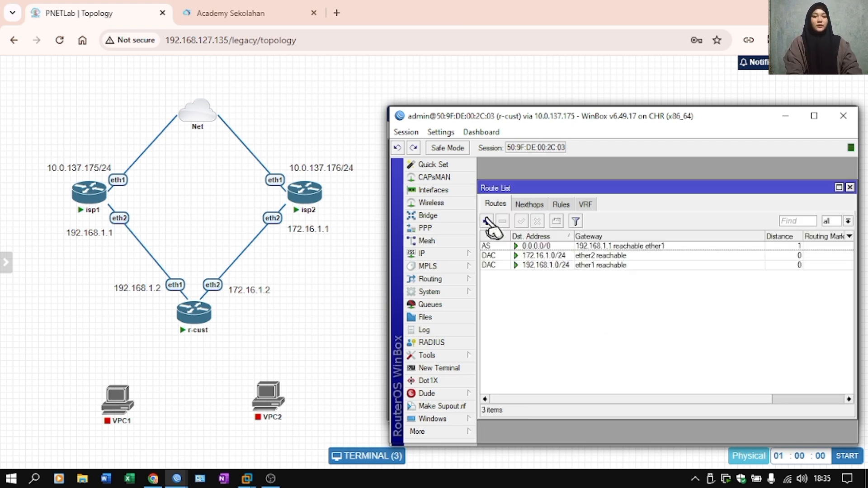
- Add a second default route (0.0.0.0/0) on r-cust through gateway 172.16.1.1 and compare both default routes in the list
{"action": "left_click", "coordinate": [487, 222]}
{"action": "left_click", "coordinate": [564, 270]}
{"action": "type", "text": "172.16."}
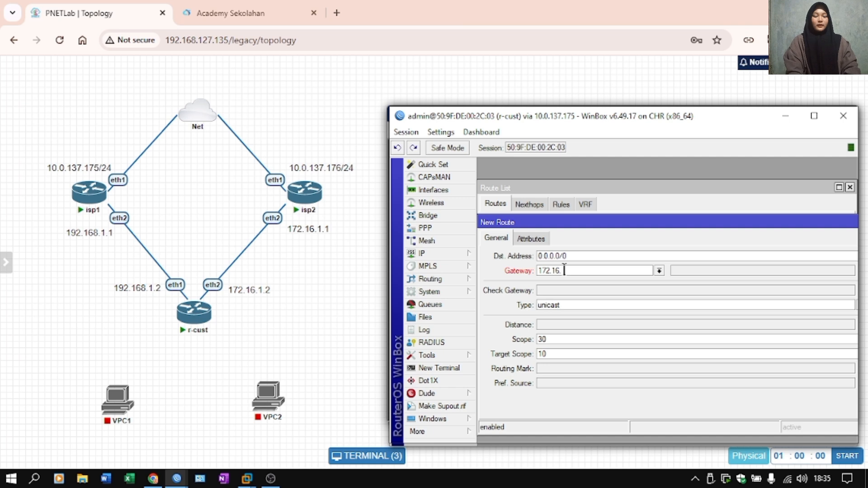
{"action": "type", "text": "1.1"}
{"action": "key", "text": "Return"}
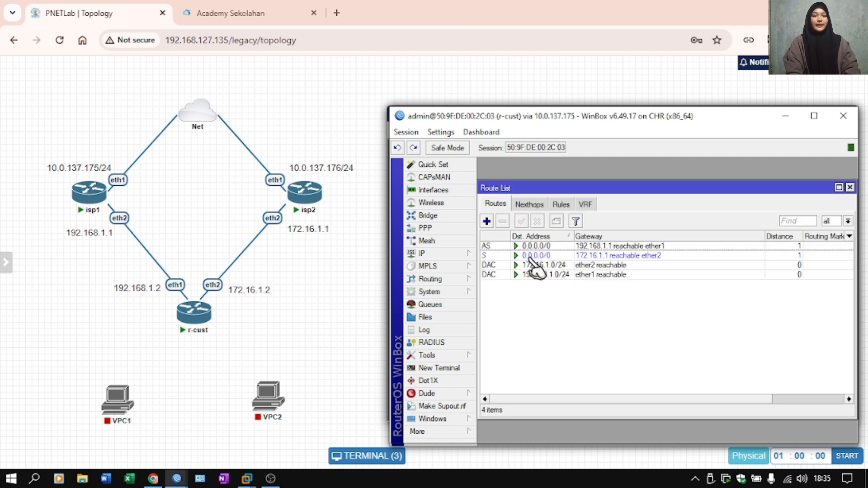
{"action": "left_click", "coordinate": [493, 248]}
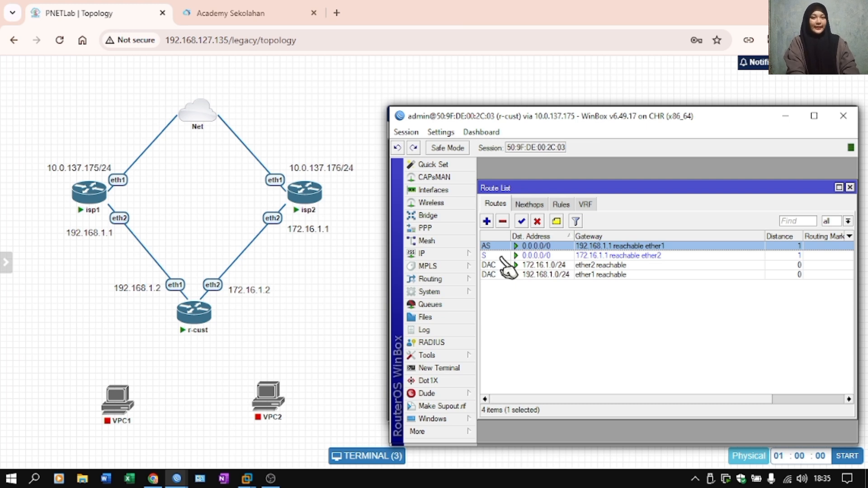
{"action": "left_click", "coordinate": [502, 256]}
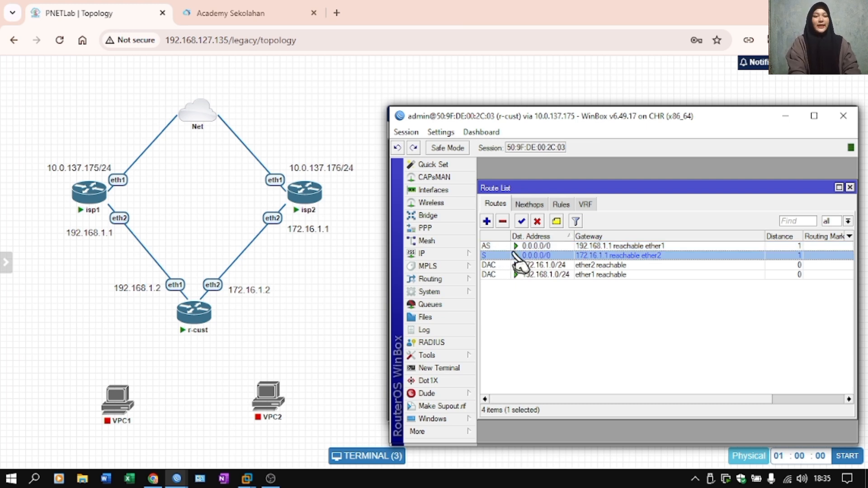
{"action": "left_click", "coordinate": [509, 296]}
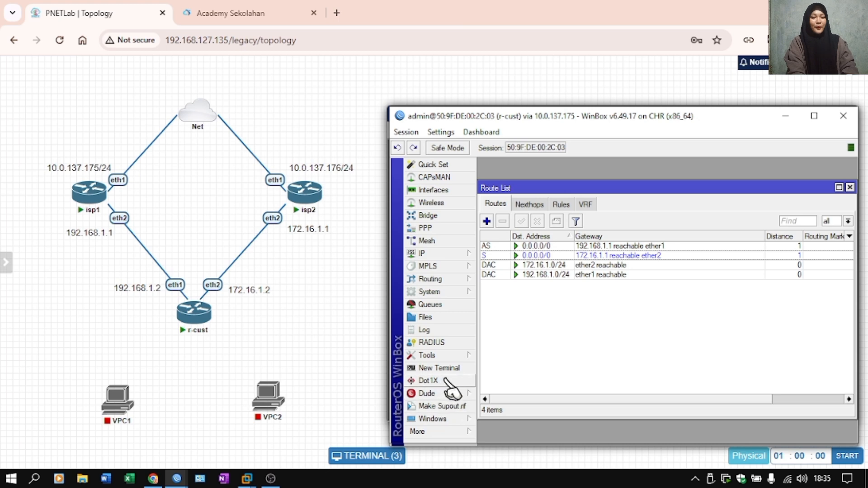
- Set the DNS server of r-cust to 8.8.8.8
{"action": "left_click", "coordinate": [432, 255]}
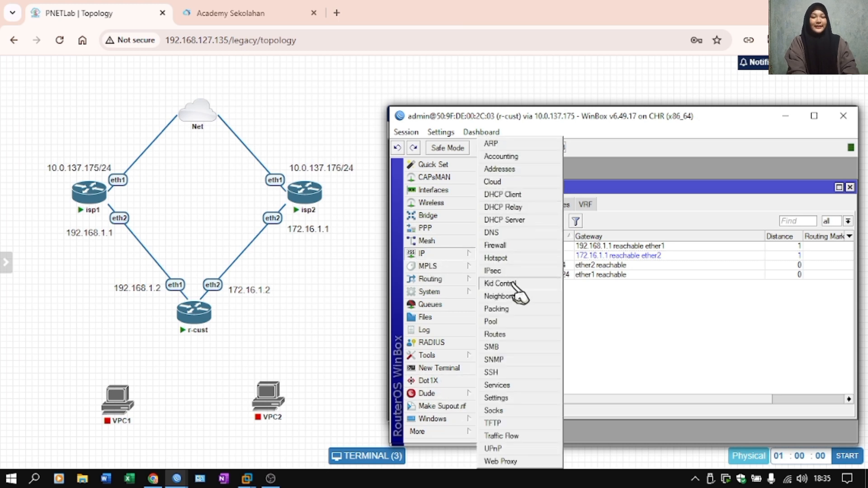
{"action": "left_click", "coordinate": [522, 232]}
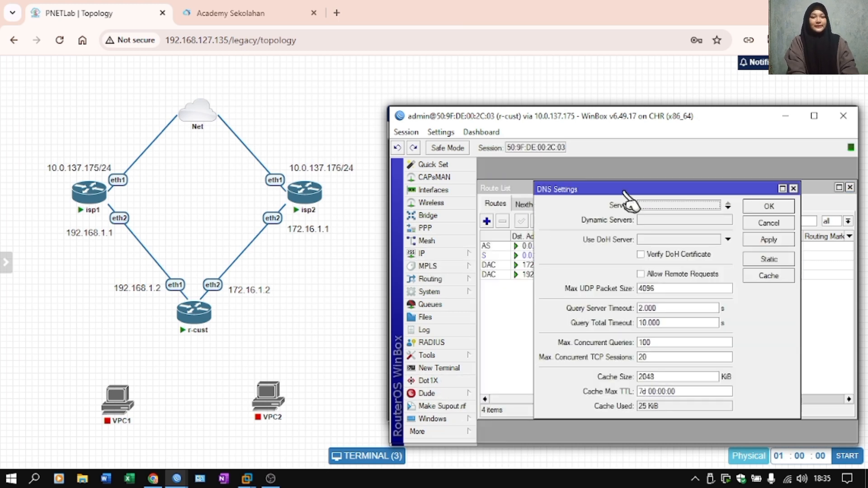
{"action": "left_click", "coordinate": [654, 207]}
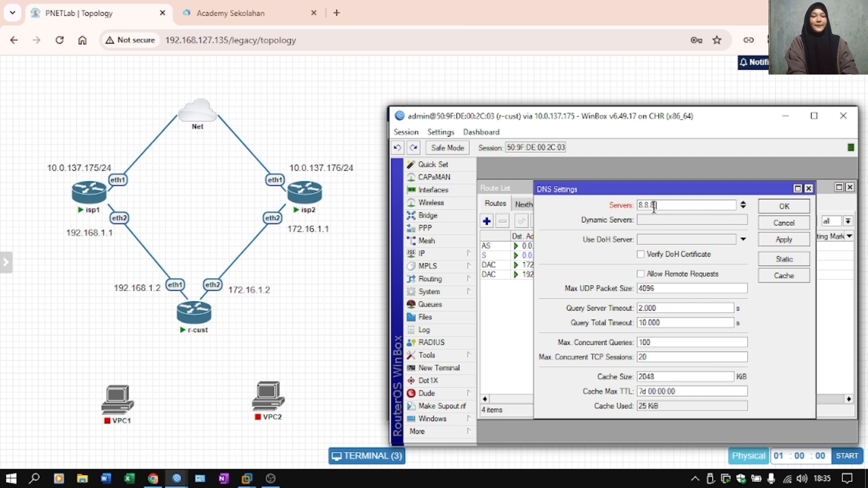
{"action": "left_click", "coordinate": [802, 242]}
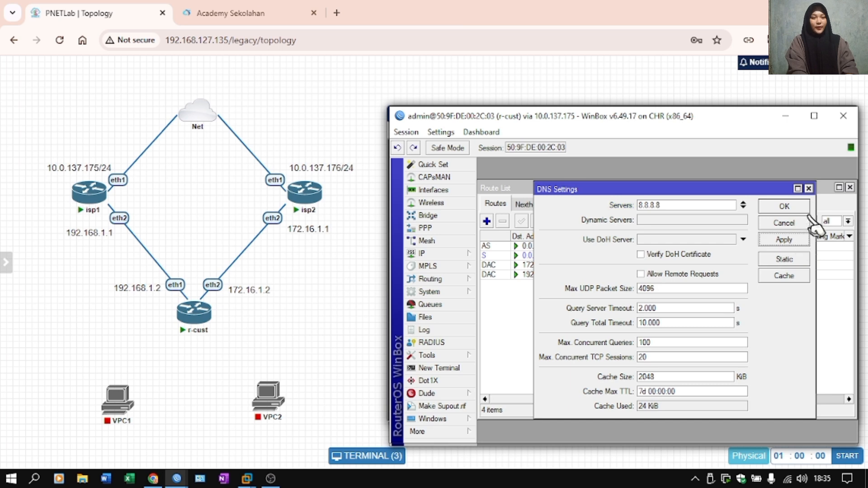
{"action": "left_click", "coordinate": [806, 206]}
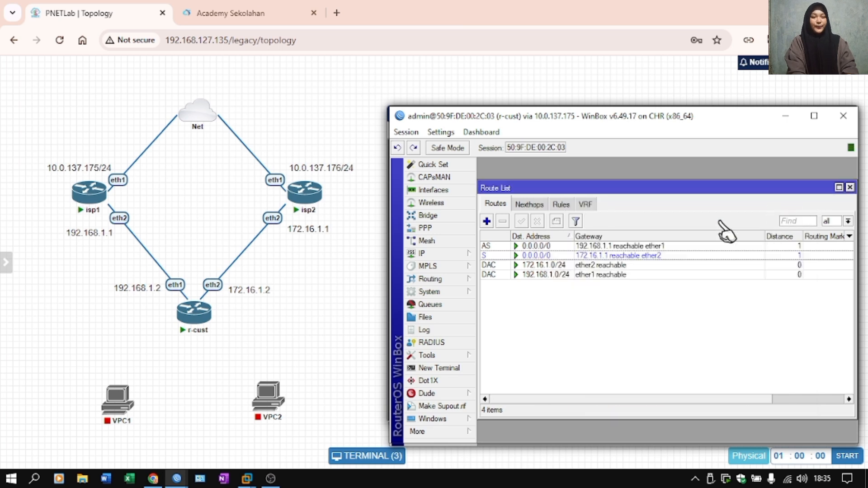
- Open a terminal on r-cust, skip setting a new password, and ping 8.8.8.8 and google.com
{"action": "left_click", "coordinate": [448, 369]}
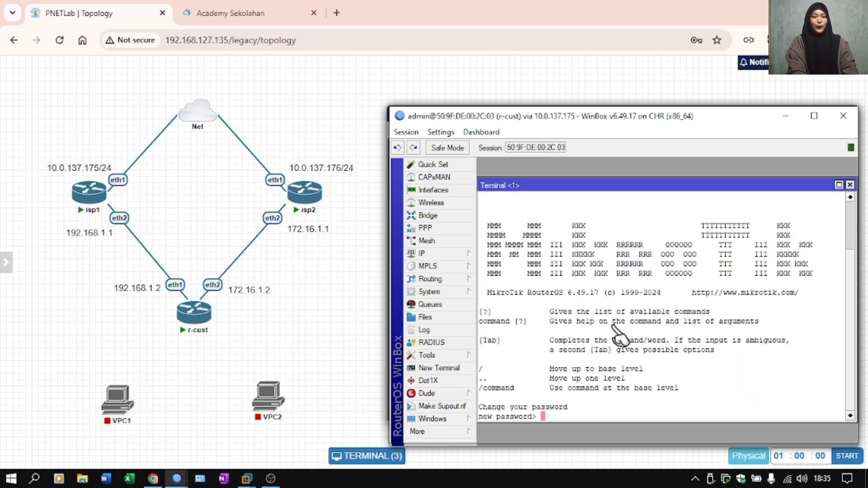
{"action": "key", "text": "Return"}
{"action": "key", "text": "Return"}
{"action": "key", "text": "Return"}
{"action": "type", "text": "pin"}
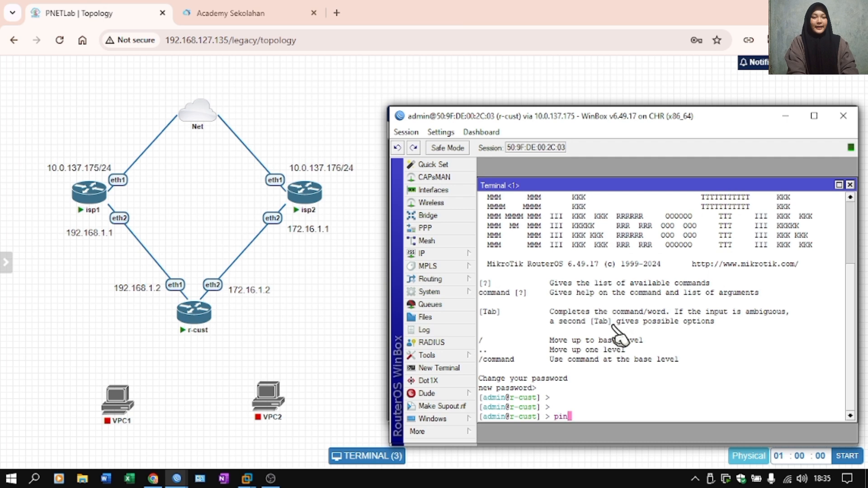
{"action": "type", "text": "g 8.8.8.8"}
{"action": "key", "text": "Return"}
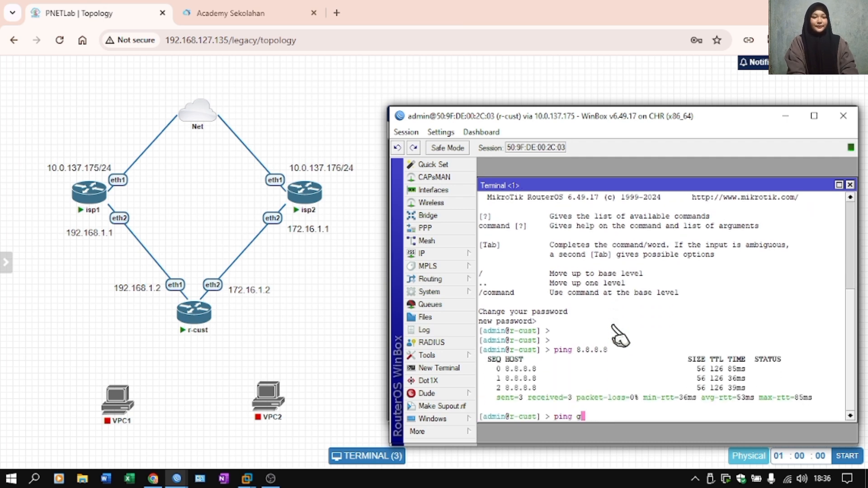
{"action": "type", "text": "ping google.com"}
{"action": "key", "text": "Return"}
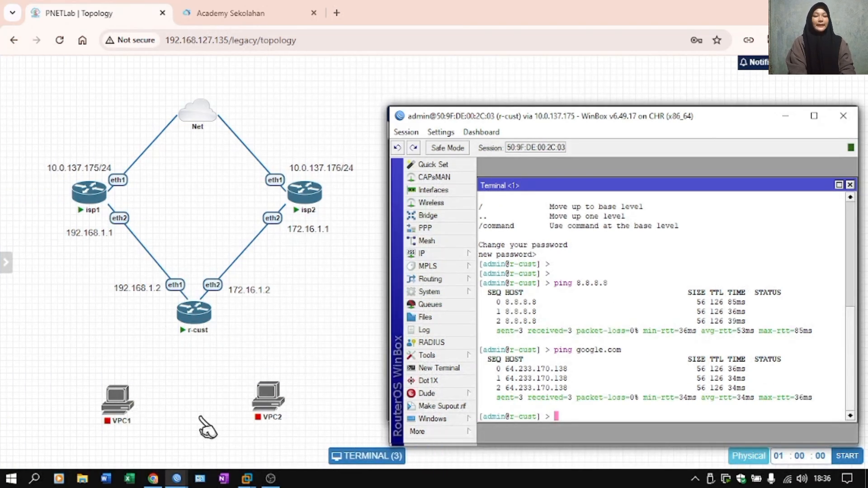
- Connect r-cust eth3 to VPC1 eth0 and r-cust eth4 to VPC2 eth0, and start both VPCs
{"action": "mouse_move", "coordinate": [254, 414]}
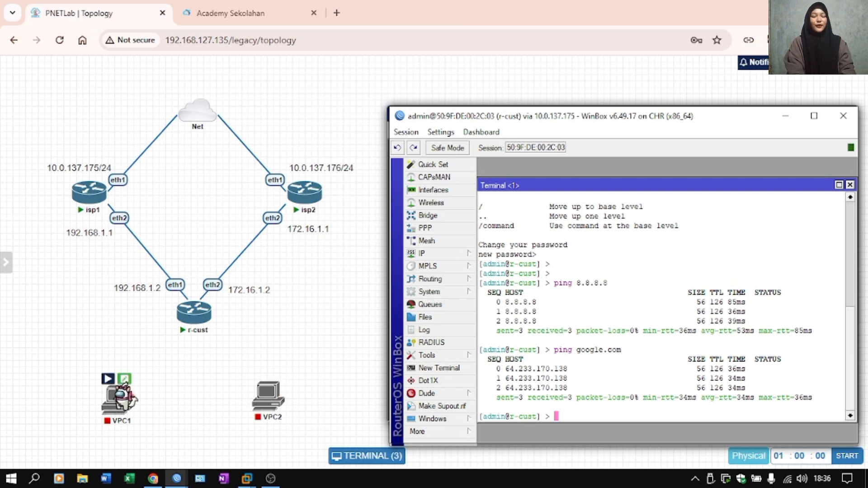
{"action": "mouse_move", "coordinate": [213, 320]}
{"action": "left_click_drag", "start_coordinate": [206, 323], "coordinate": [117, 400]}
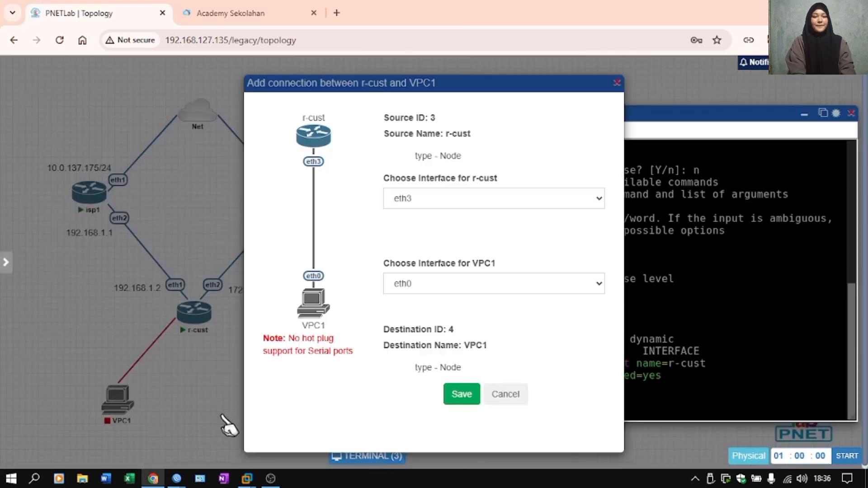
{"action": "left_click", "coordinate": [457, 396]}
{"action": "left_click_drag", "start_coordinate": [205, 335], "coordinate": [268, 398]}
{"action": "left_click", "coordinate": [460, 398]}
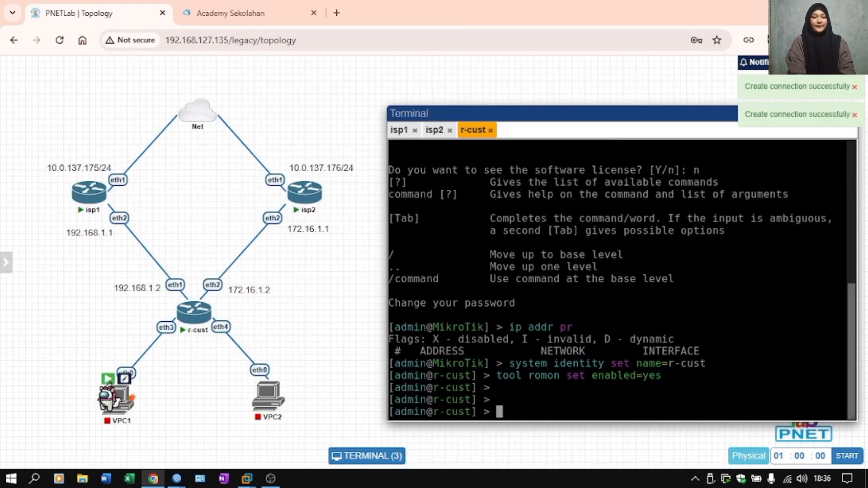
{"action": "left_click", "coordinate": [259, 373]}
- Switch to the r-cust WinBox session and create a bridge interface named bridge-cust
{"action": "mouse_move", "coordinate": [177, 480]}
{"action": "left_click", "coordinate": [177, 429]}
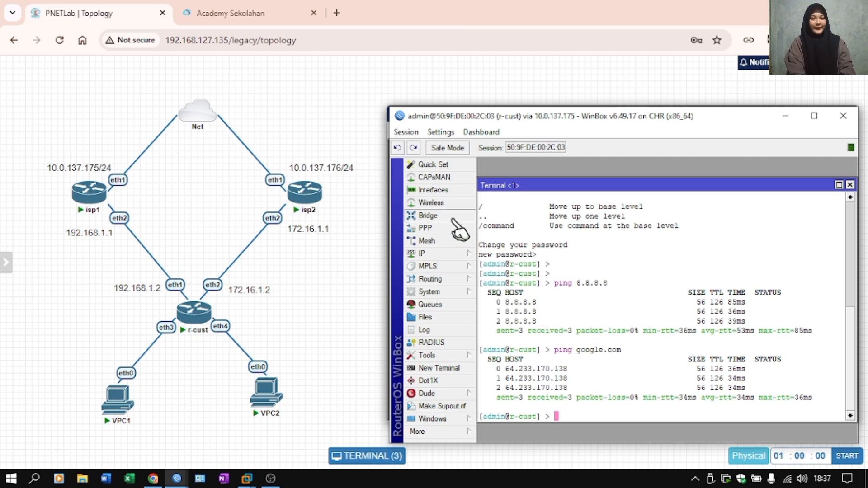
{"action": "left_click", "coordinate": [427, 216]}
{"action": "left_click", "coordinate": [486, 236]}
{"action": "left_click", "coordinate": [655, 199]}
{"action": "key", "text": "BackSpace"}
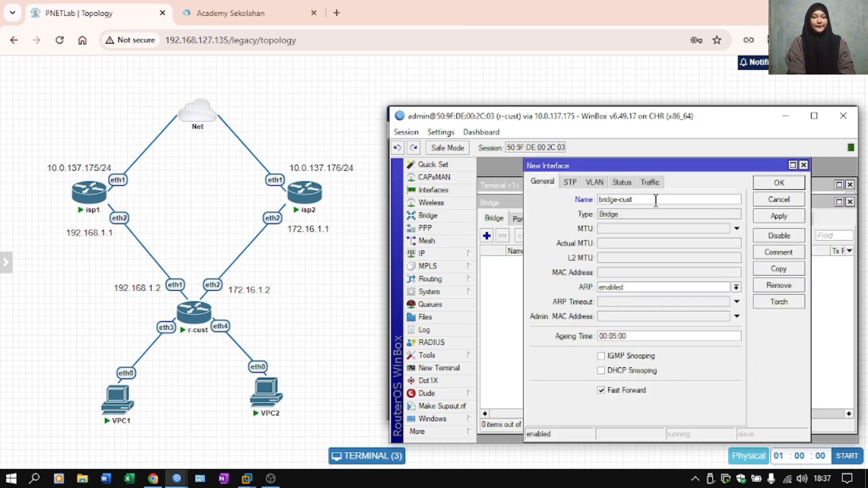
{"action": "left_click", "coordinate": [777, 183]}
- Add ether3 and ether4 as ports of bridge-cust
{"action": "left_click", "coordinate": [519, 219]}
{"action": "left_click", "coordinate": [486, 236]}
{"action": "left_click", "coordinate": [651, 229]}
{"action": "left_click", "coordinate": [633, 270]}
{"action": "left_click", "coordinate": [767, 209]}
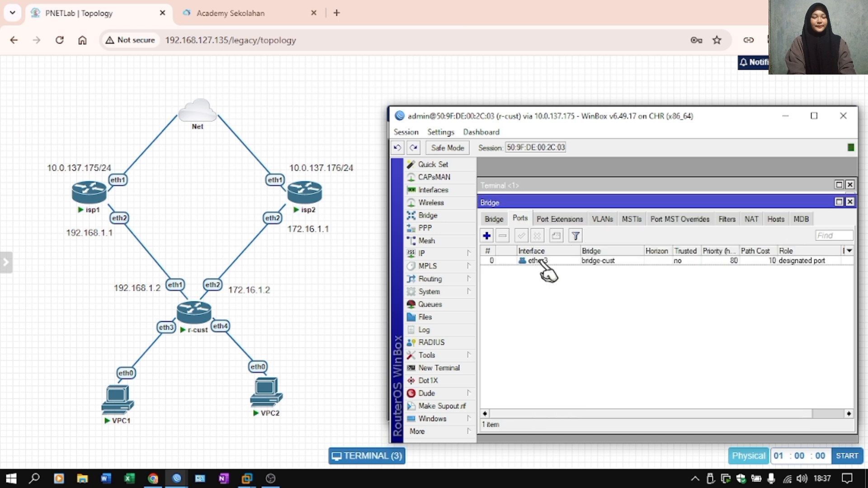
{"action": "left_click", "coordinate": [487, 236]}
{"action": "left_click", "coordinate": [651, 229]}
{"action": "left_click", "coordinate": [632, 277]}
{"action": "left_click", "coordinate": [767, 209]}
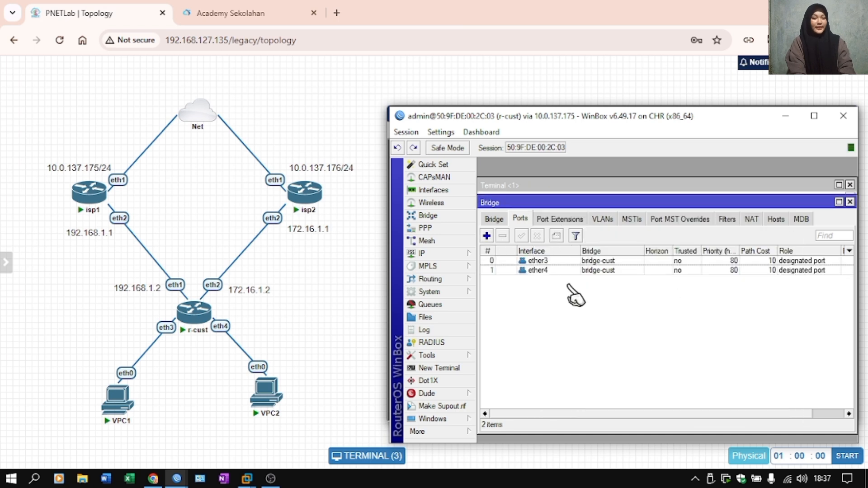
- Add the IP address 10.10.10.1/24 on interface bridge-cust of r-cust
{"action": "left_click", "coordinate": [443, 253]}
{"action": "left_click", "coordinate": [520, 169]}
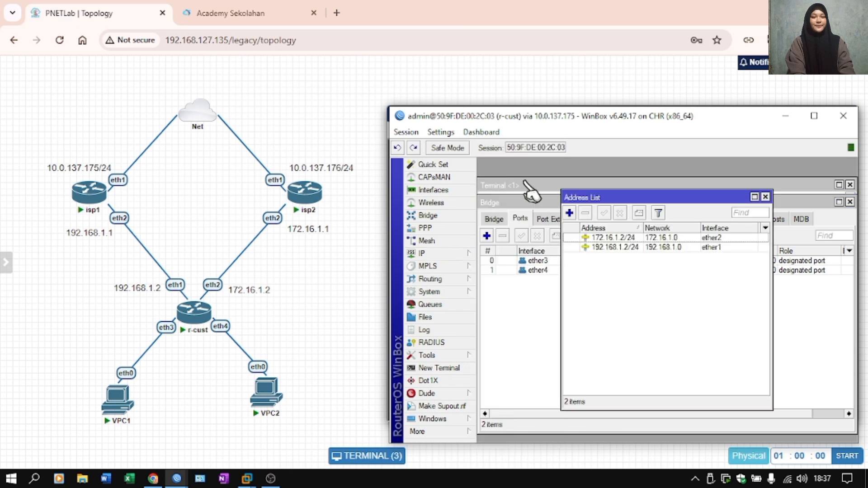
{"action": "left_click", "coordinate": [569, 212]}
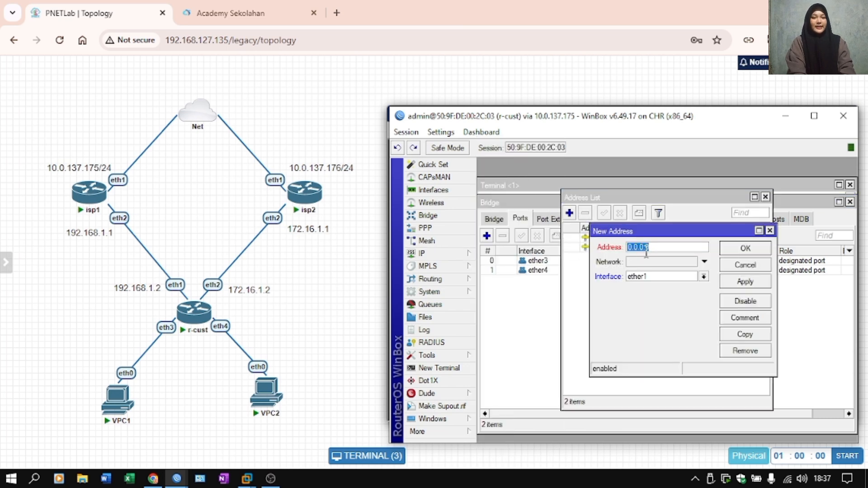
{"action": "type", "text": "10"}
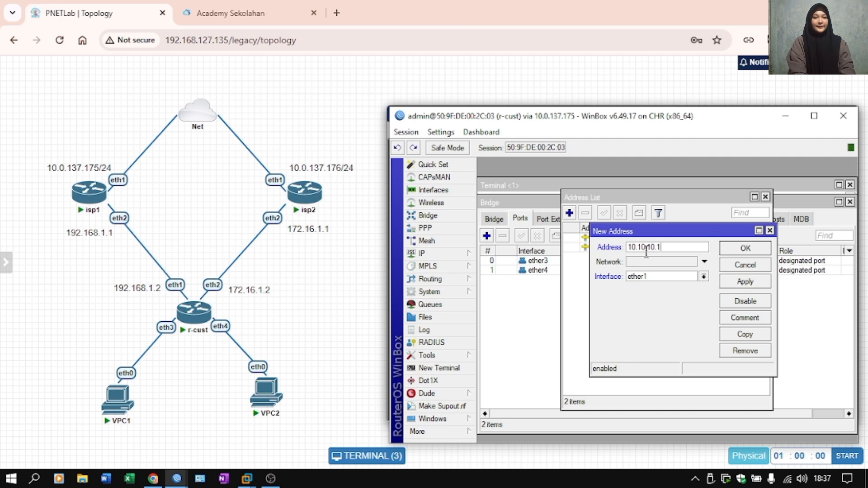
{"action": "left_click", "coordinate": [674, 277]}
{"action": "left_click", "coordinate": [676, 287]}
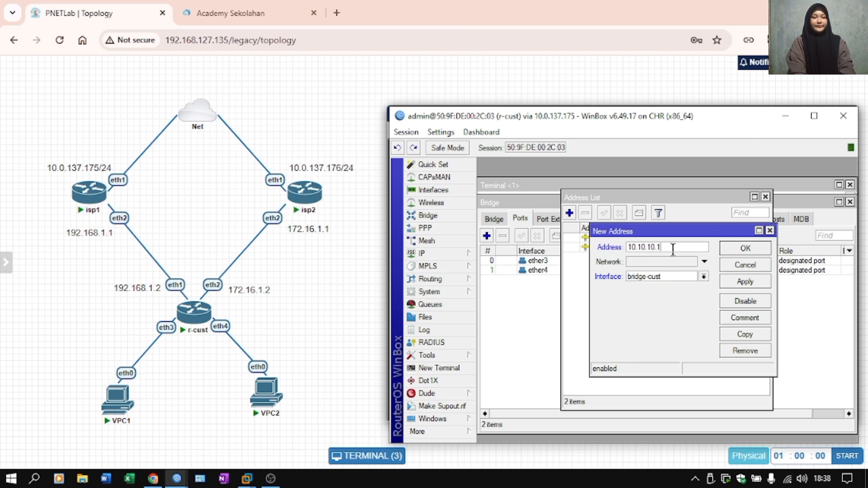
{"action": "left_click", "coordinate": [755, 281]}
{"action": "left_click", "coordinate": [760, 252]}
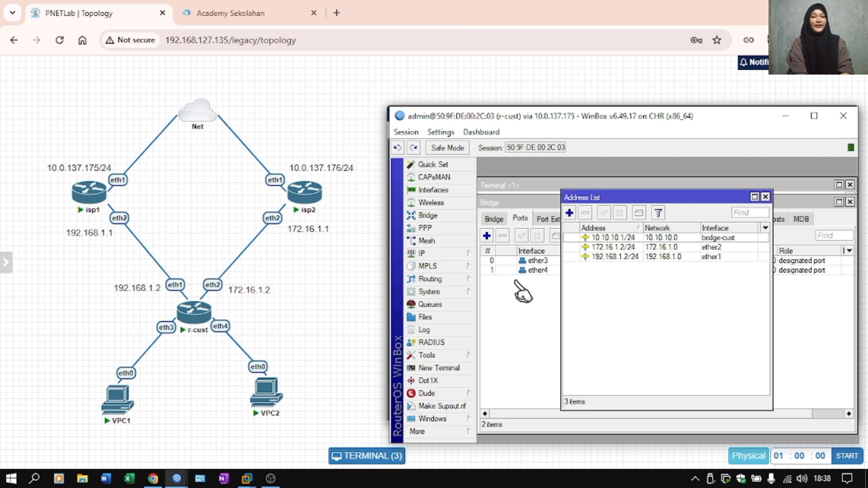
- Set up a DHCP server on bridge-cust with the setup wizard, accepting all the proposed values
{"action": "left_click", "coordinate": [434, 253]}
{"action": "left_click", "coordinate": [529, 220]}
{"action": "left_click", "coordinate": [664, 198]}
{"action": "left_click", "coordinate": [692, 299]}
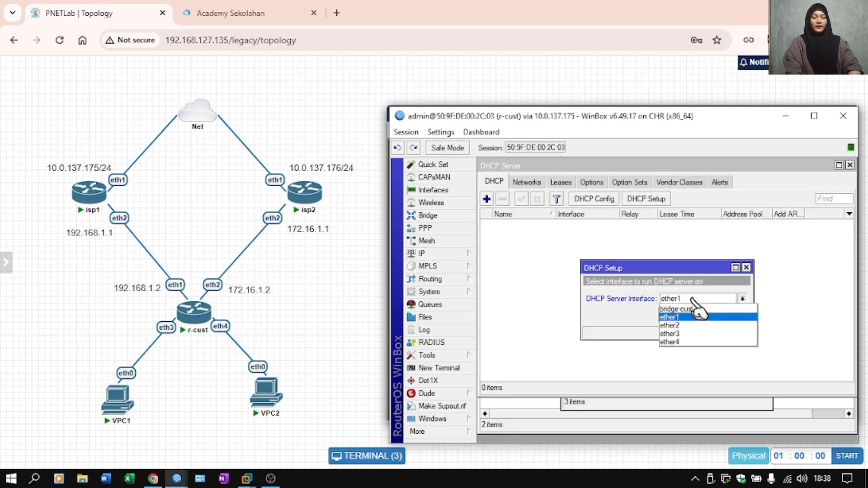
{"action": "left_click", "coordinate": [691, 308]}
{"action": "left_click", "coordinate": [695, 316]}
{"action": "left_click", "coordinate": [695, 315]}
{"action": "left_click", "coordinate": [694, 316]}
{"action": "left_click", "coordinate": [692, 315]}
{"action": "left_click", "coordinate": [698, 315]}
{"action": "left_click", "coordinate": [699, 315]}
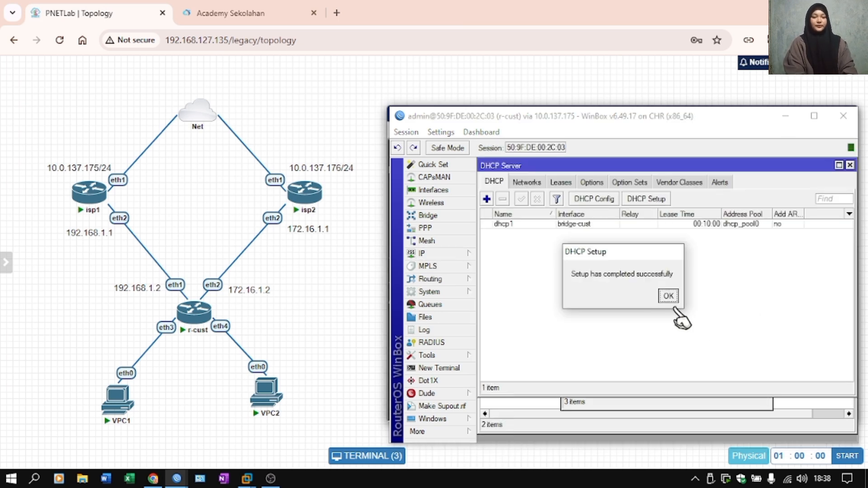
{"action": "left_click", "coordinate": [666, 296]}
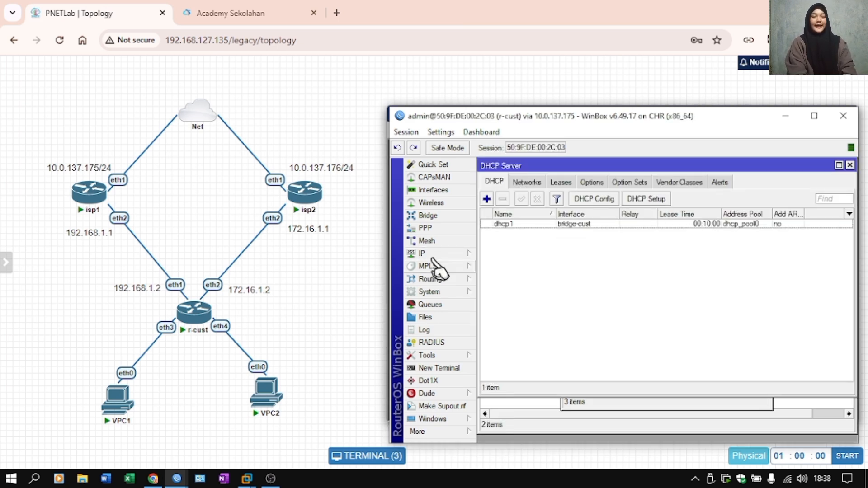
- Add a srcnat firewall NAT rule on r-cust with out interface ether1 and action masquerade
{"action": "left_click", "coordinate": [419, 253]}
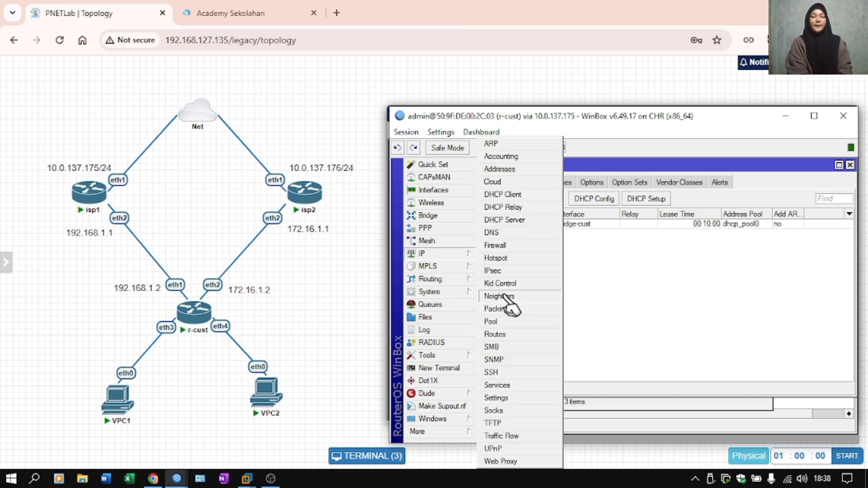
{"action": "left_click", "coordinate": [513, 248]}
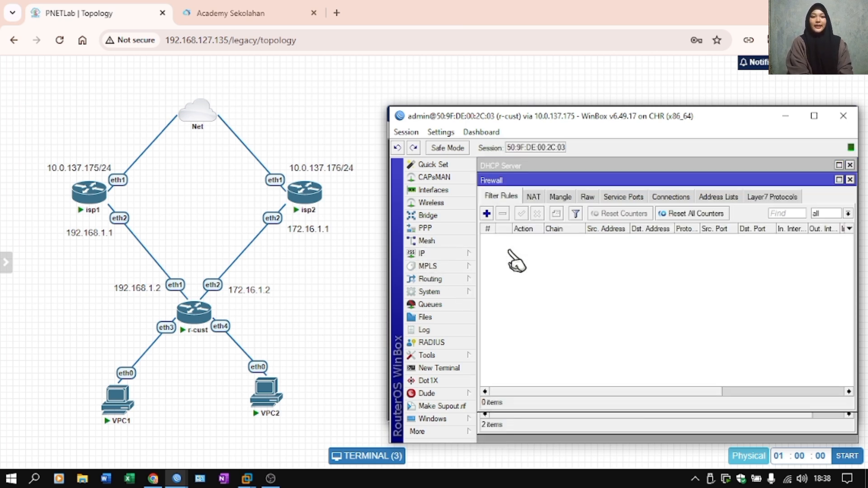
{"action": "left_click", "coordinate": [533, 197]}
{"action": "left_click", "coordinate": [487, 213]}
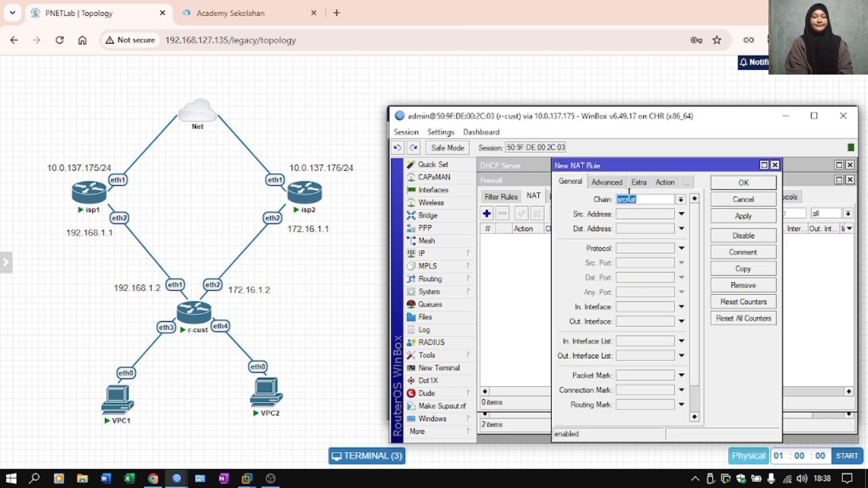
{"action": "left_click", "coordinate": [629, 320]}
{"action": "left_click", "coordinate": [673, 320]}
{"action": "left_click", "coordinate": [662, 373]}
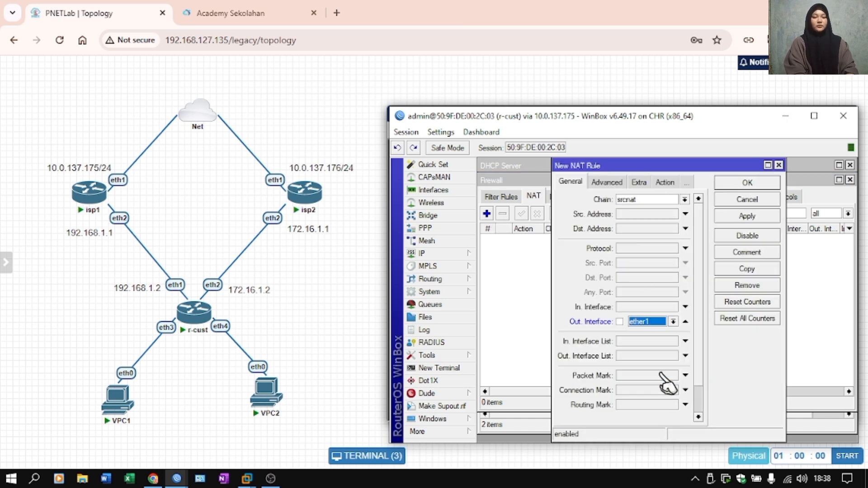
{"action": "left_click", "coordinate": [664, 182]}
{"action": "left_click", "coordinate": [697, 199]}
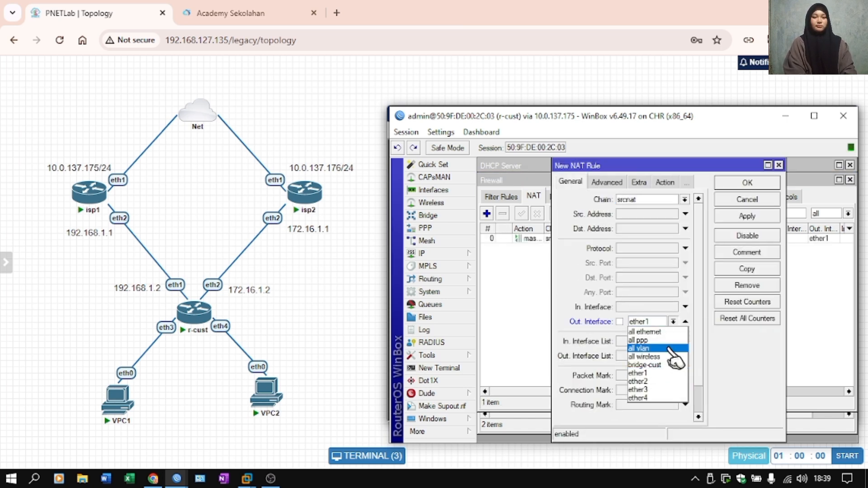
- Add a second srcnat masquerade rule on r-cust with out interface ether2
{"action": "left_click", "coordinate": [632, 182]}
{"action": "left_click", "coordinate": [642, 199]}
{"action": "left_click", "coordinate": [622, 260]}
{"action": "left_click", "coordinate": [750, 185]}
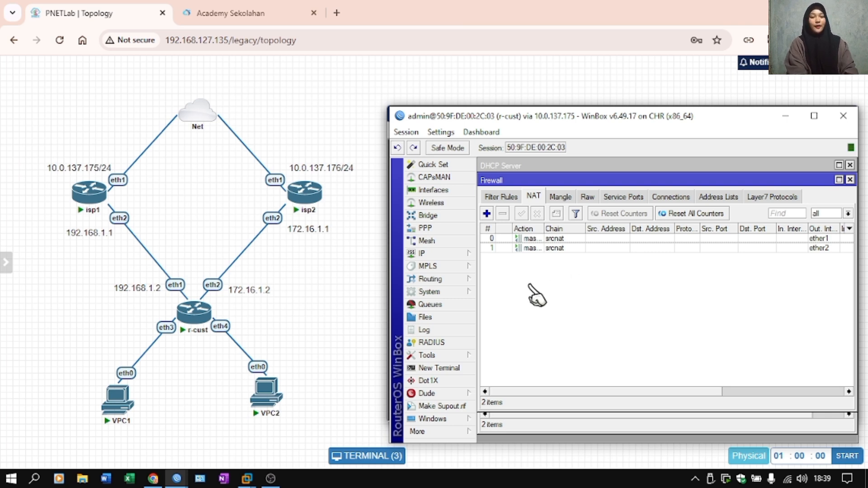
- Open the consoles of VPC1 and VPC2 and request an address on each with ip dhcp
{"action": "left_click", "coordinate": [119, 400]}
{"action": "left_click", "coordinate": [266, 392]}
{"action": "left_click", "coordinate": [513, 130]}
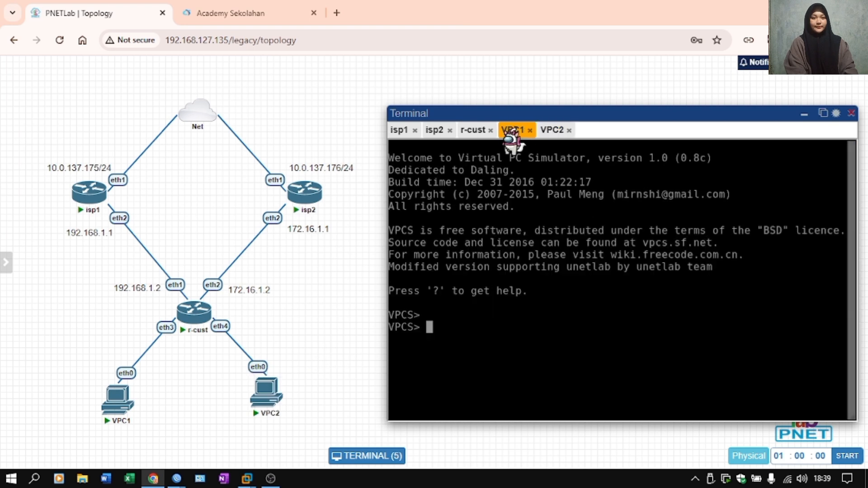
{"action": "type", "text": "ip dhcp"}
{"action": "key", "text": "Return"}
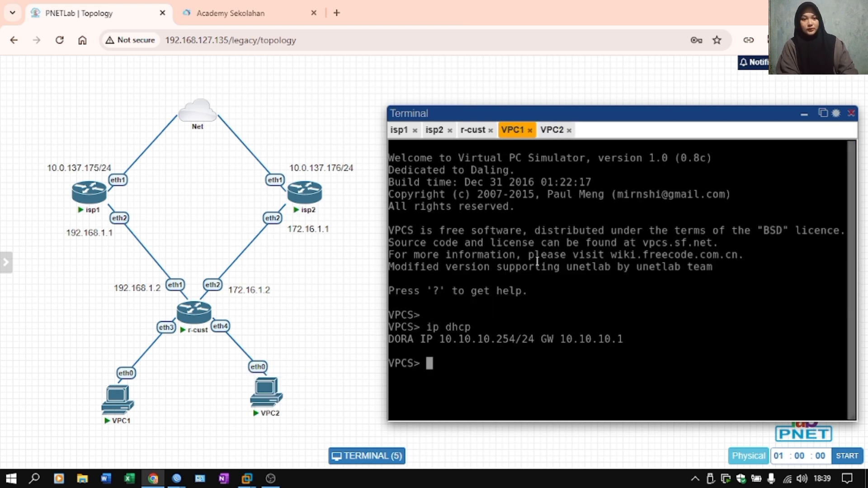
{"action": "left_click", "coordinate": [548, 134]}
{"action": "type", "text": "ip dhcp"}
{"action": "key", "text": "Return"}
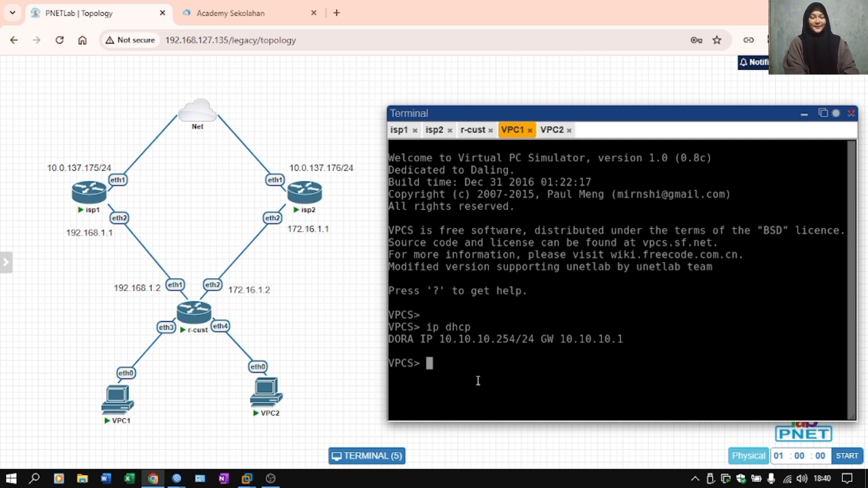
- Ping 8.8.8.8 and google.com from VPC1, stopping each ping after a few replies
{"action": "type", "text": "ping 8.8.8.8"}
{"action": "key", "text": "Return"}
{"action": "key", "text": "ctrl+c"}
{"action": "type", "text": "ping go"}
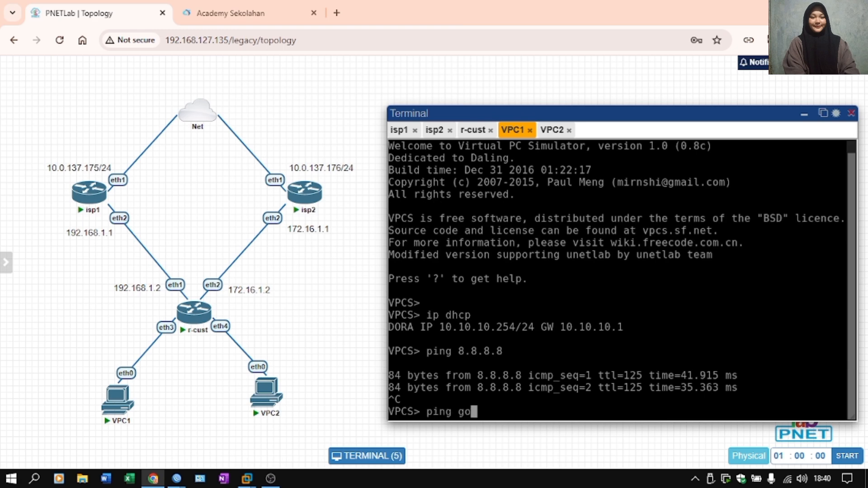
{"action": "type", "text": "ogle.com"}
{"action": "key", "text": "Return"}
{"action": "key", "text": "ctrl+c"}
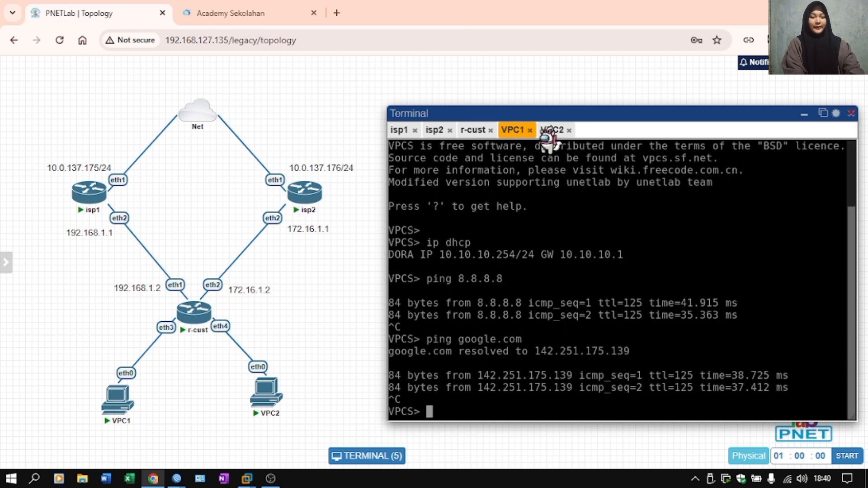
- Ping 8.8.8.8 and google.com from VPC2, stopping each ping after a few replies
{"action": "left_click", "coordinate": [549, 131]}
{"action": "type", "text": "ping 8.8.8.8"}
{"action": "key", "text": "Return"}
{"action": "key", "text": "ctrl+c"}
{"action": "type", "text": "ping google.com"}
{"action": "key", "text": "Return"}
{"action": "key", "text": "ctrl+c"}
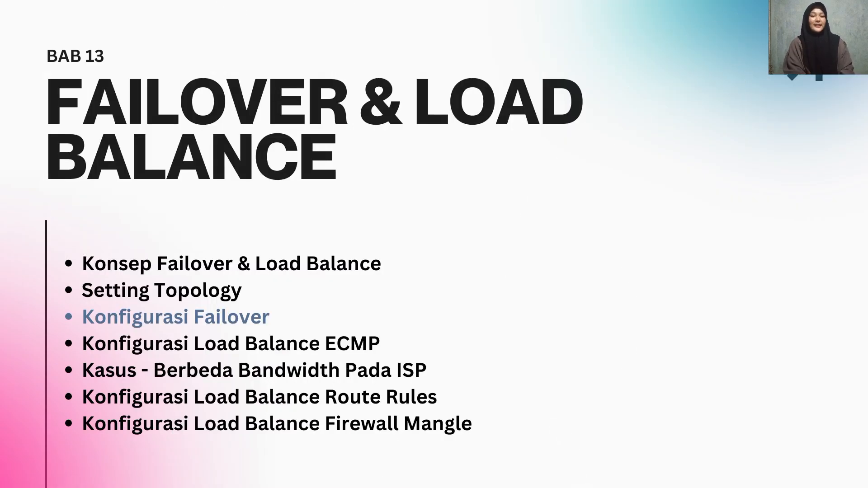
{"action": "key", "text": "Right"}
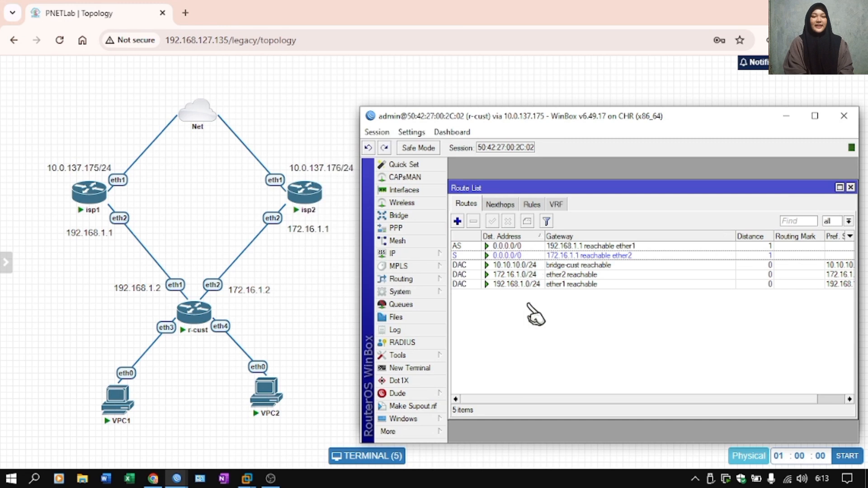
- Set the distance of r-cust's default route through 192.168.1.1 to 10 and apply the change
{"action": "left_click", "coordinate": [506, 247]}
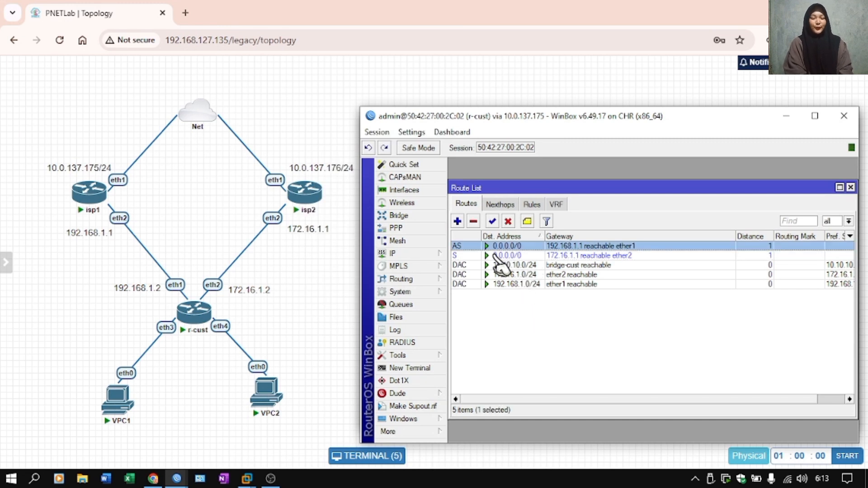
{"action": "left_click", "coordinate": [523, 302]}
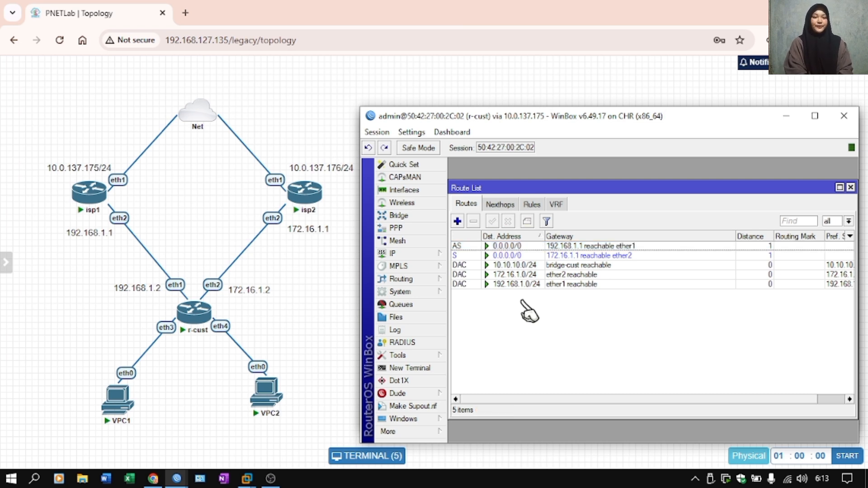
{"action": "double_click", "coordinate": [519, 246]}
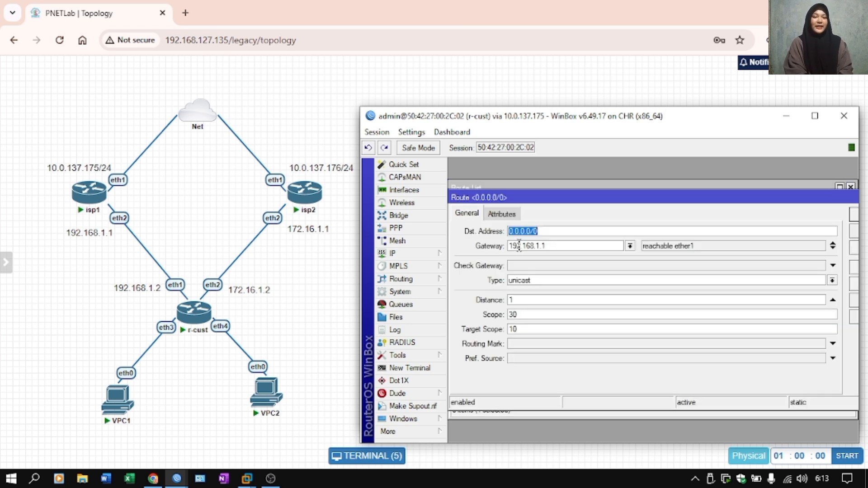
{"action": "left_click", "coordinate": [525, 300]}
{"action": "type", "text": "0"}
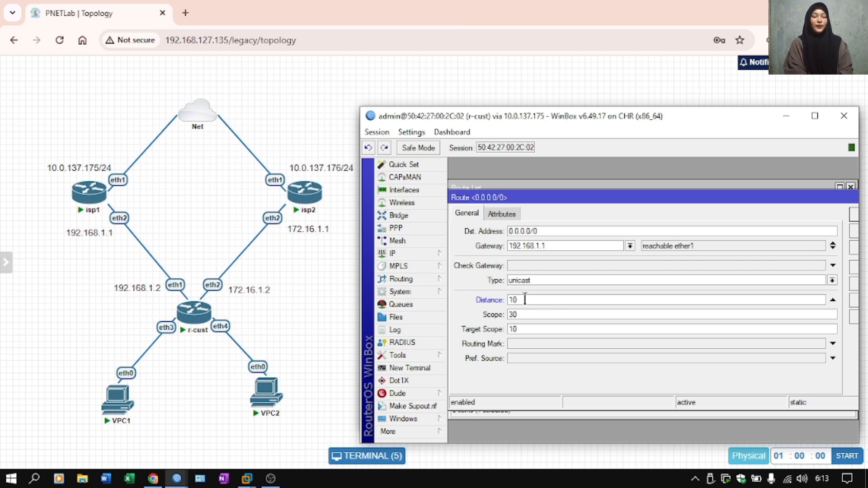
{"action": "key", "text": "Return"}
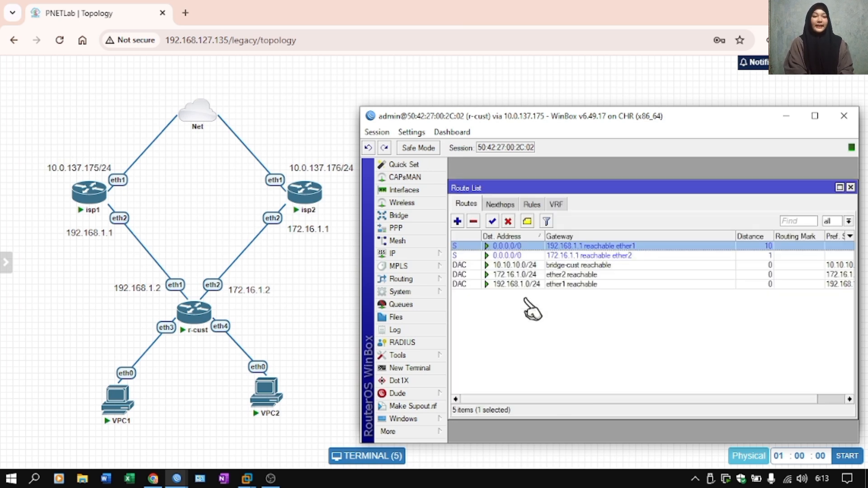
{"action": "left_click", "coordinate": [585, 256]}
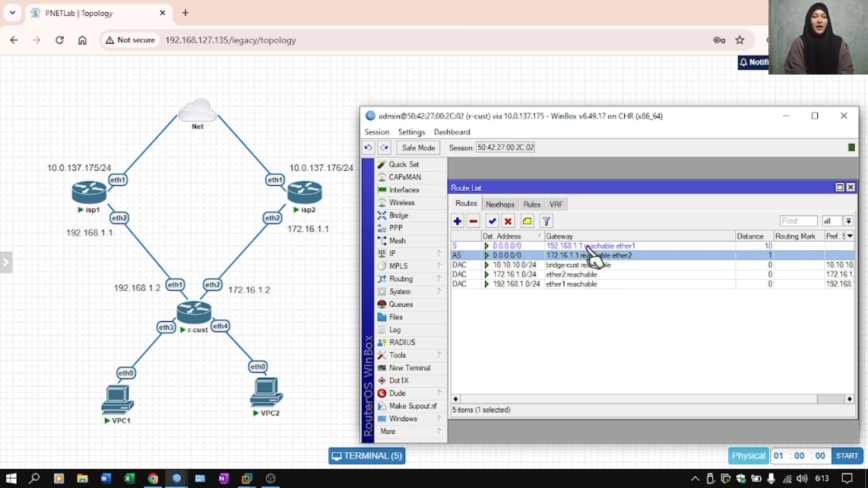
{"action": "left_click", "coordinate": [586, 246]}
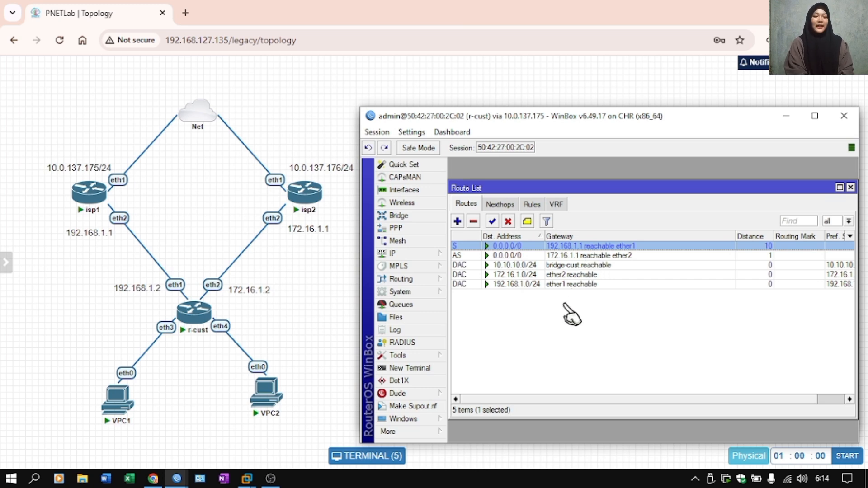
{"action": "left_click", "coordinate": [527, 351]}
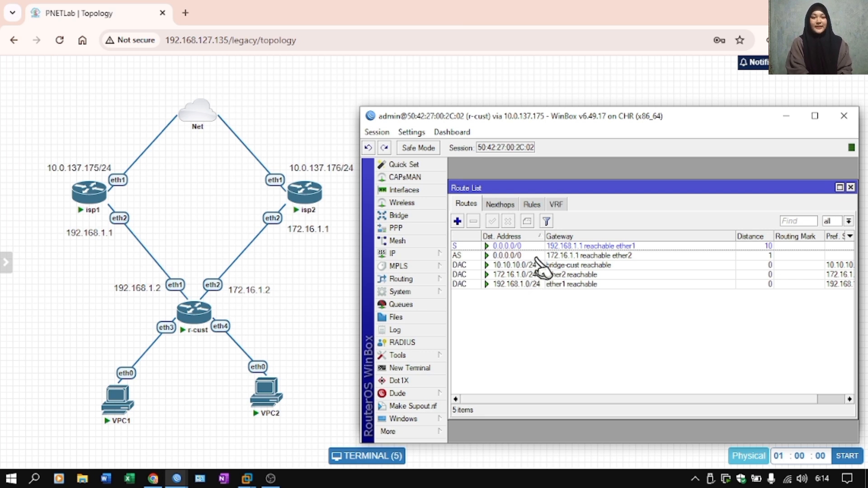
- Set Check Gateway to ping on r-cust's default route through 172.16.1.1 and save the route
{"action": "double_click", "coordinate": [536, 256]}
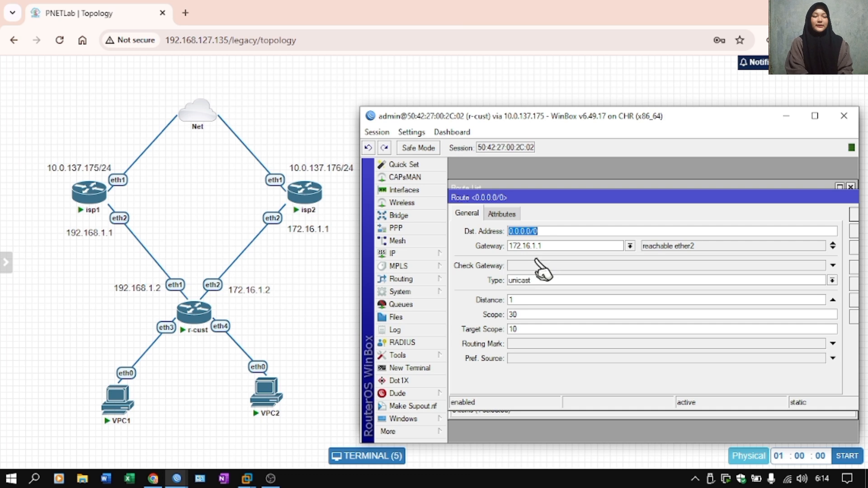
{"action": "left_click", "coordinate": [533, 266]}
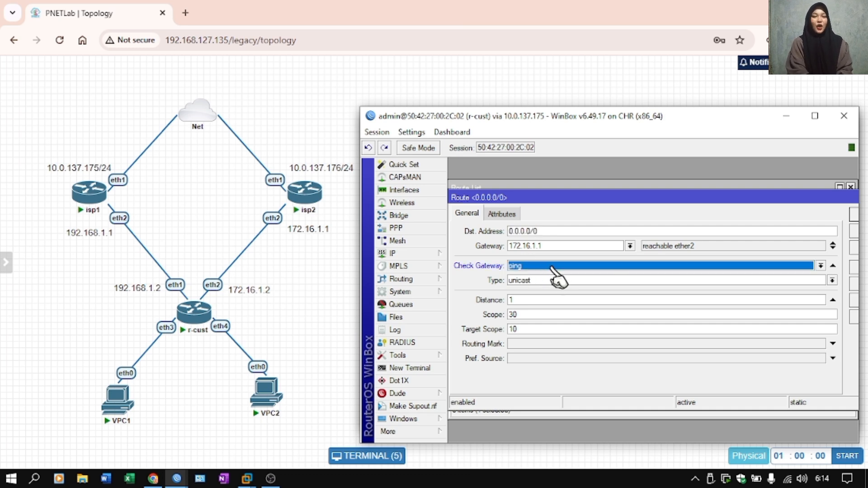
{"action": "left_click", "coordinate": [820, 267]}
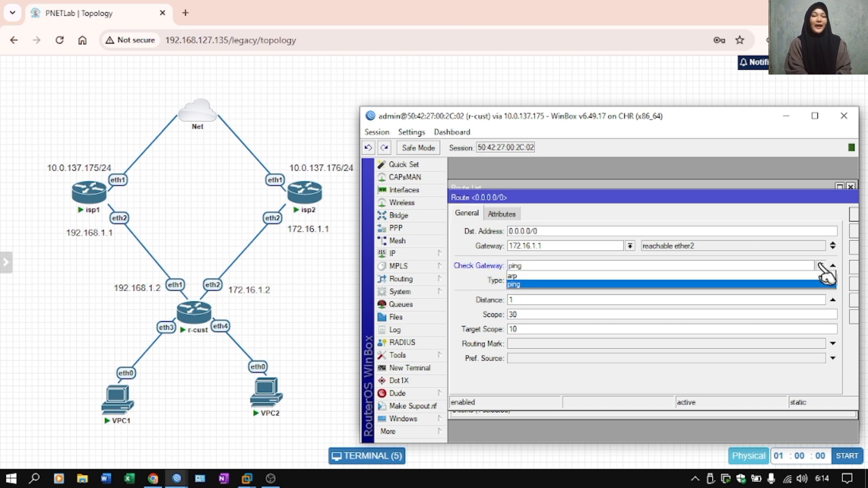
{"action": "left_click", "coordinate": [787, 284]}
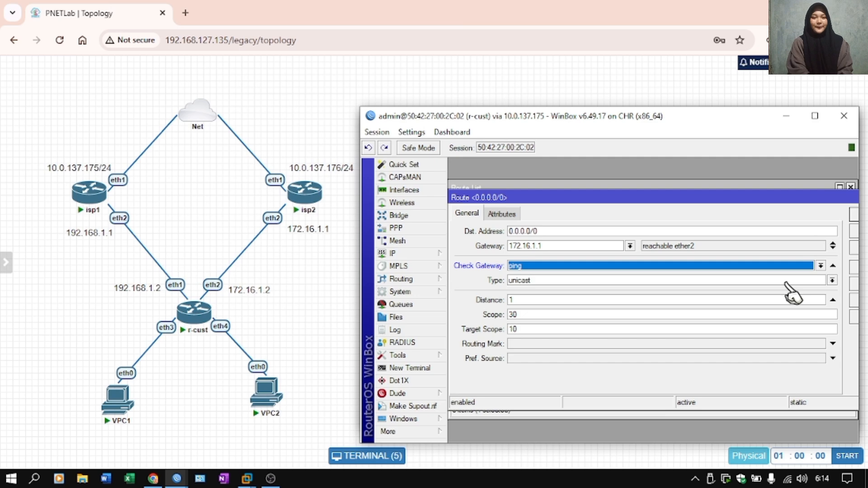
{"action": "key", "text": "Return"}
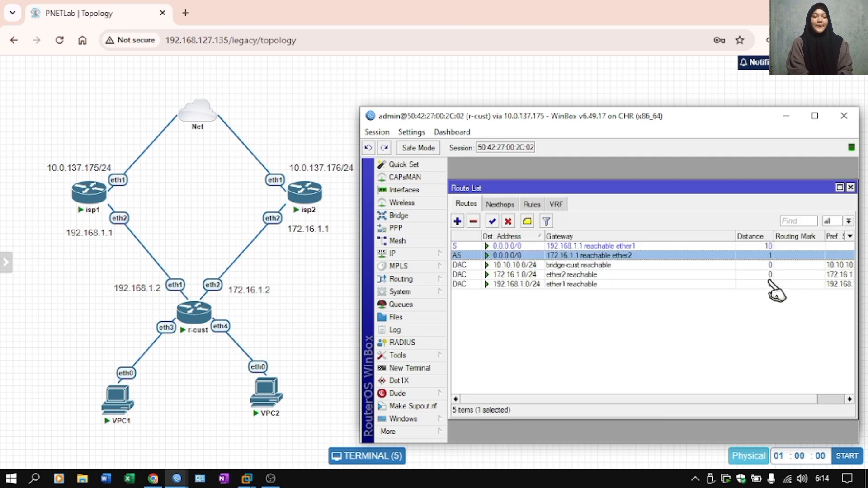
- Switch to the r-isp2 WinBox session and disable the 172.16.1.1/24 address on ether2
{"action": "mouse_move", "coordinate": [175, 480]}
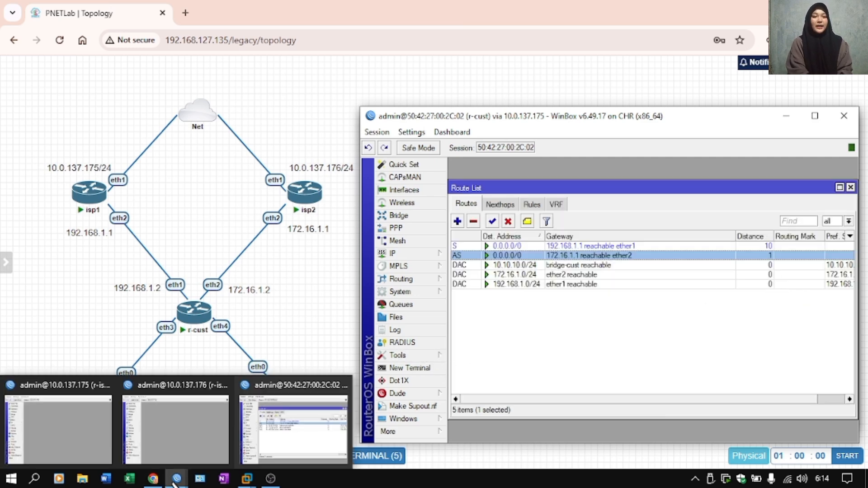
{"action": "left_click", "coordinate": [195, 437]}
{"action": "left_click", "coordinate": [397, 253]}
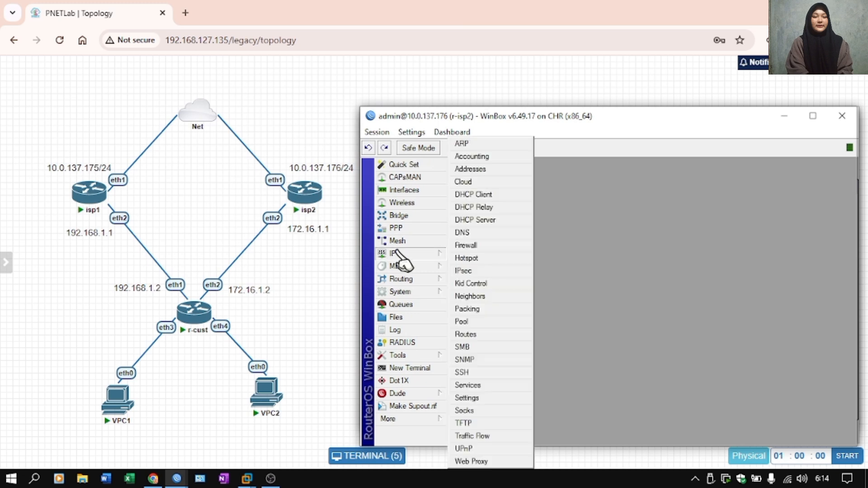
{"action": "left_click", "coordinate": [525, 179]}
{"action": "left_click", "coordinate": [605, 261]}
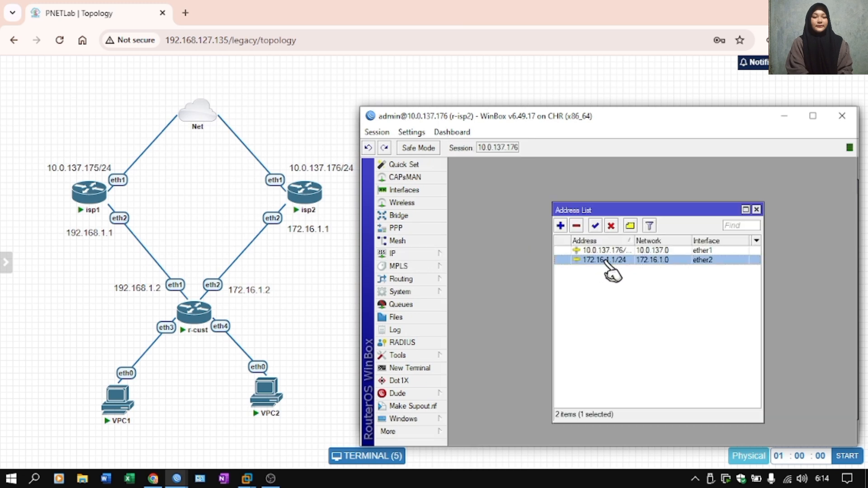
{"action": "left_click", "coordinate": [610, 225]}
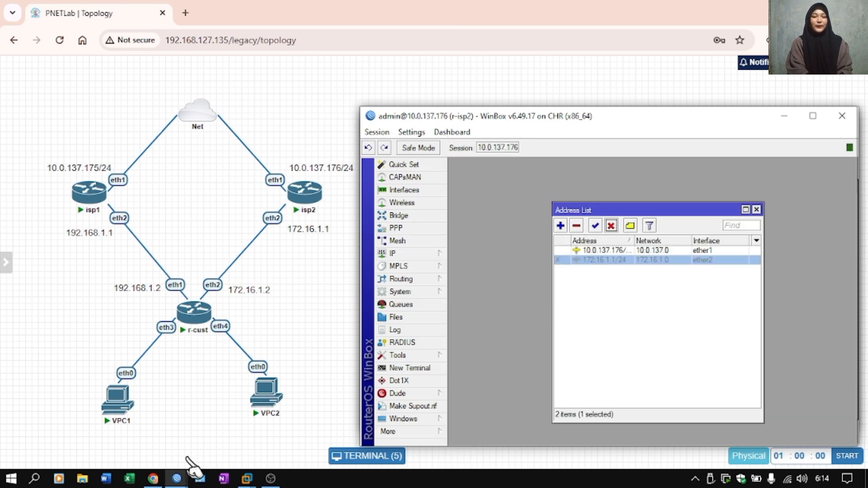
- Return to r-cust's route list and check which default route is active while the isp2 address is disabled
{"action": "mouse_move", "coordinate": [177, 478]}
{"action": "left_click", "coordinate": [251, 449]}
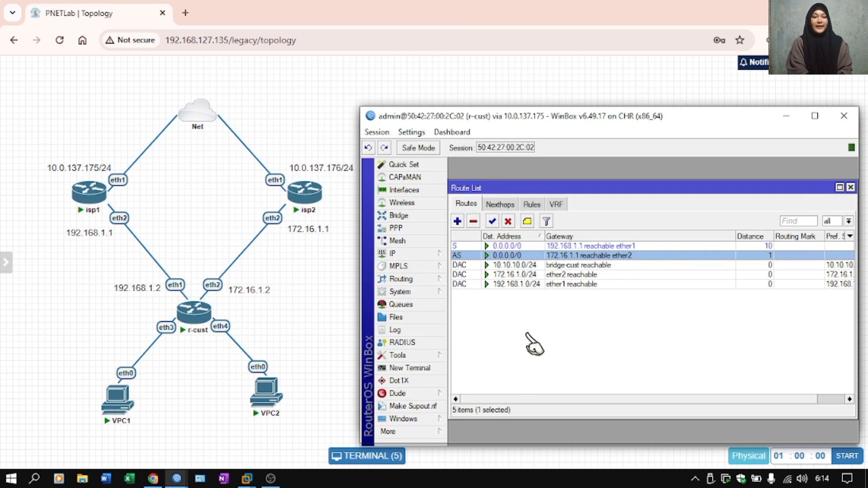
{"action": "left_click", "coordinate": [529, 339]}
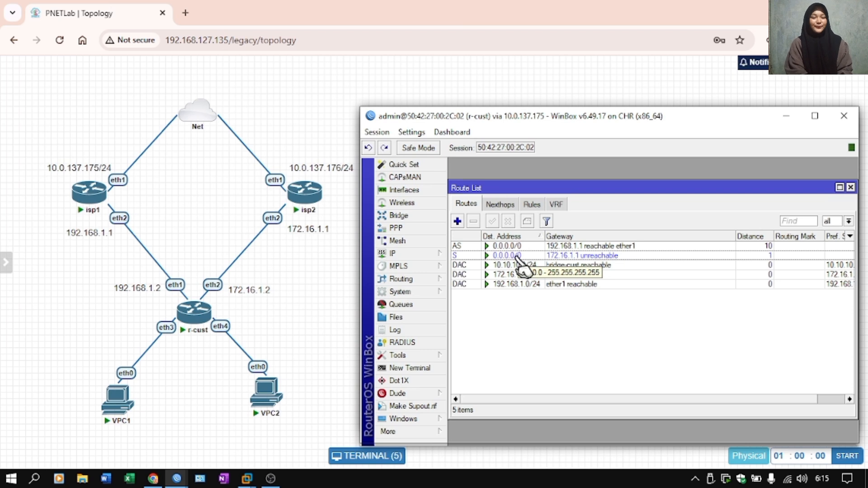
{"action": "left_click", "coordinate": [527, 245]}
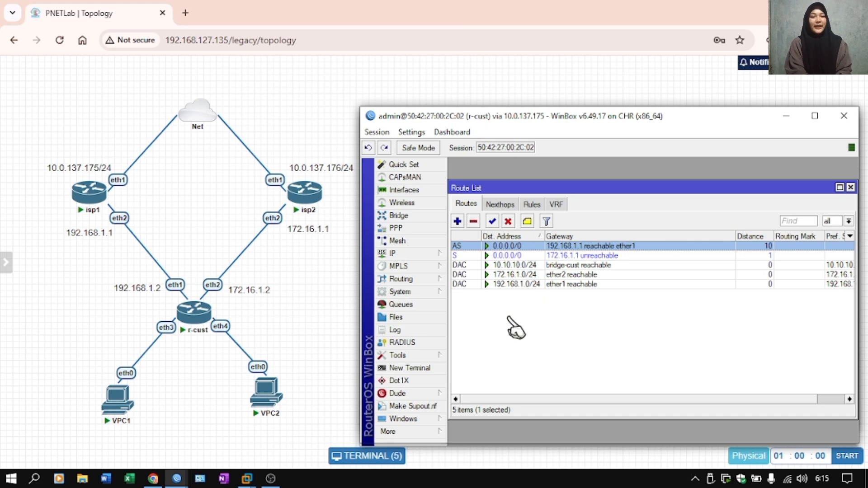
{"action": "left_click", "coordinate": [492, 351]}
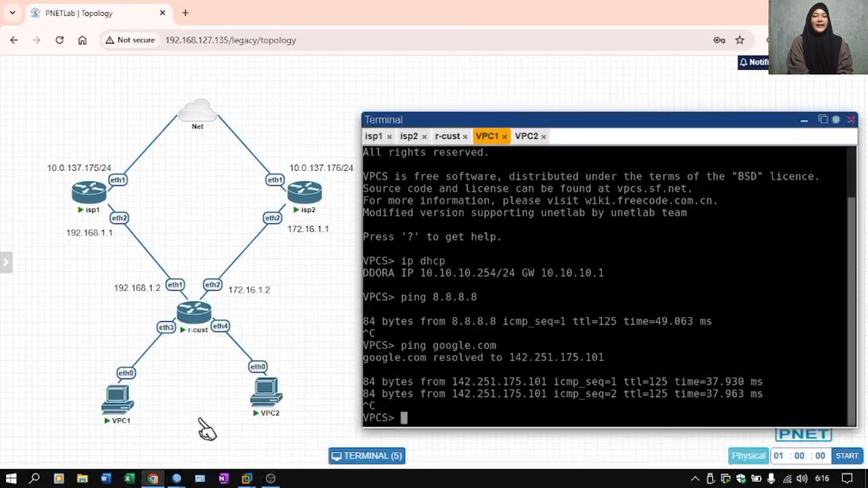
- Re-enable the 172.16.1.1/24 address on ether2 in the r-isp2 WinBox session
{"action": "mouse_move", "coordinate": [176, 478]}
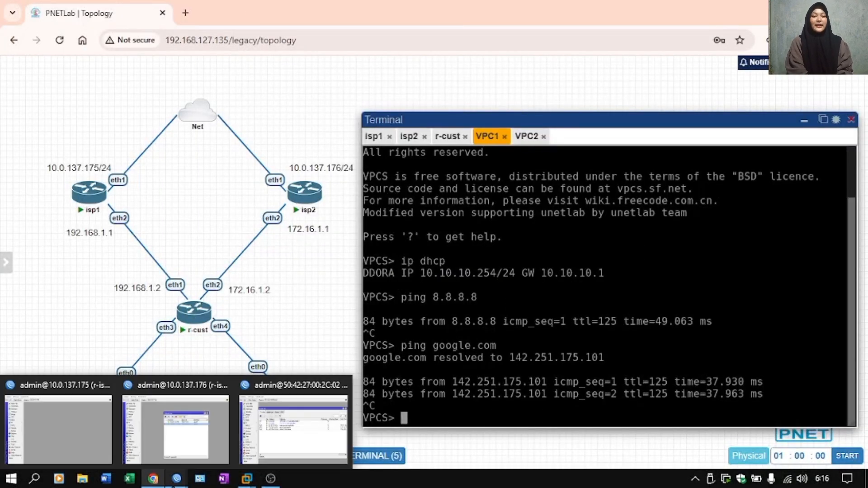
{"action": "left_click", "coordinate": [213, 437]}
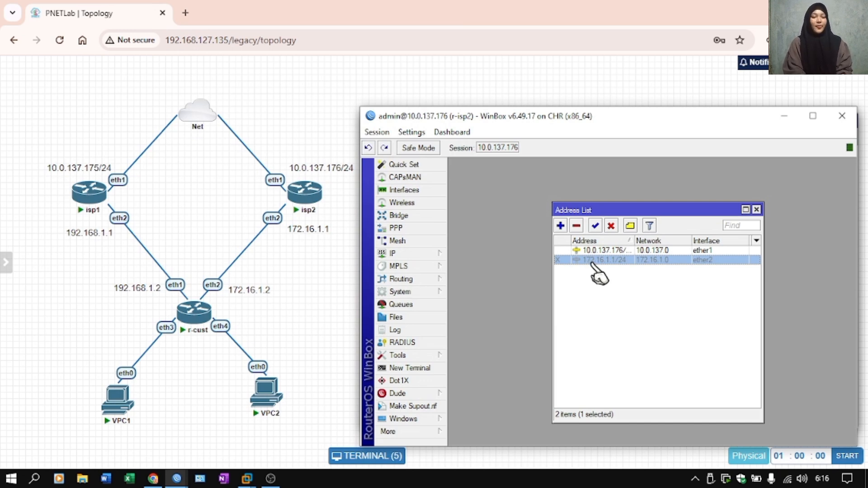
{"action": "left_click", "coordinate": [595, 225]}
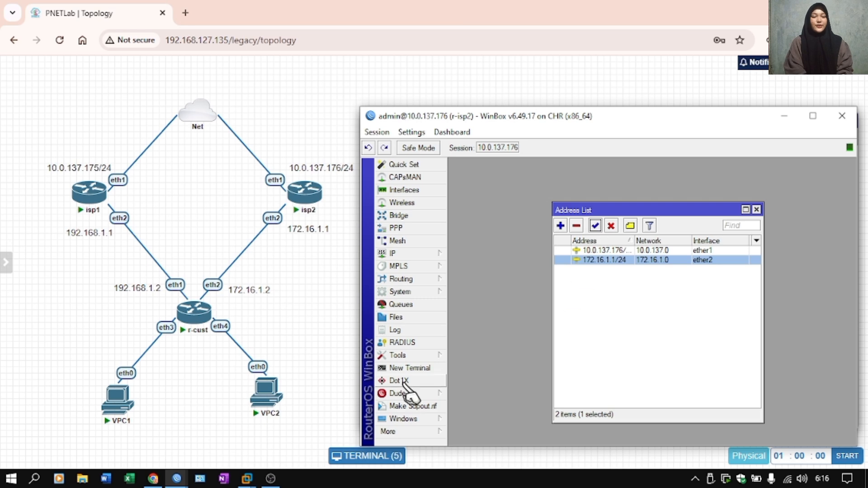
- Switch back to r-cust and delete both static default routes, through 172.16.1.1 and 192.168.1.1
{"action": "mouse_move", "coordinate": [177, 479]}
{"action": "left_click", "coordinate": [290, 438]}
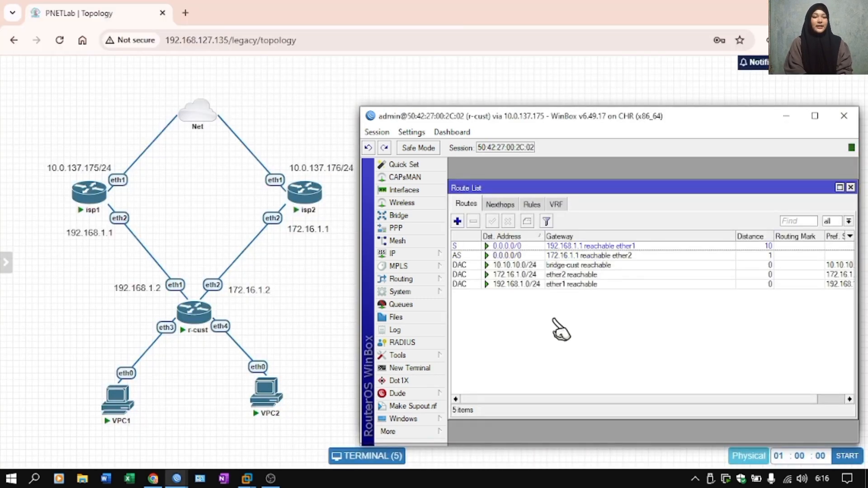
{"action": "left_click", "coordinate": [538, 258]}
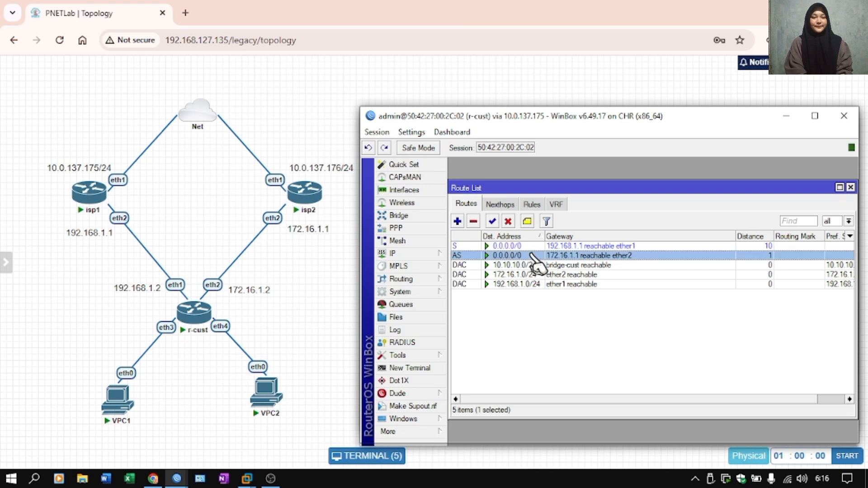
{"action": "left_click", "coordinate": [474, 221]}
{"action": "left_click", "coordinate": [478, 245]}
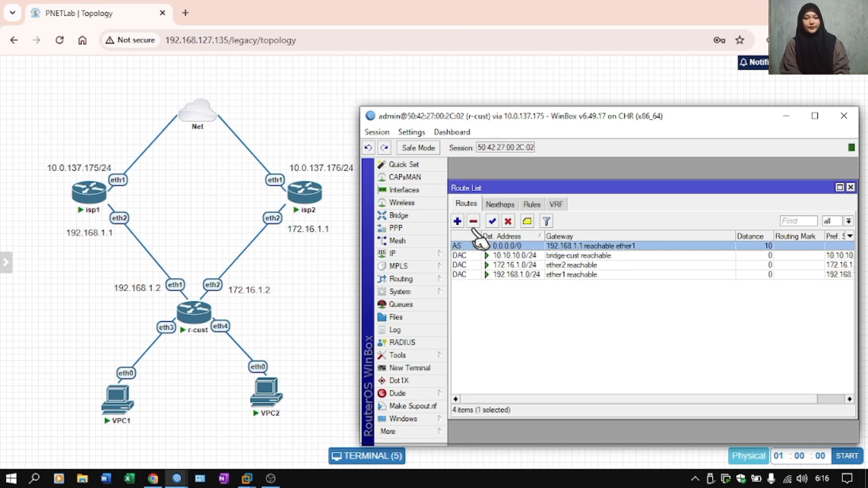
{"action": "left_click", "coordinate": [474, 221]}
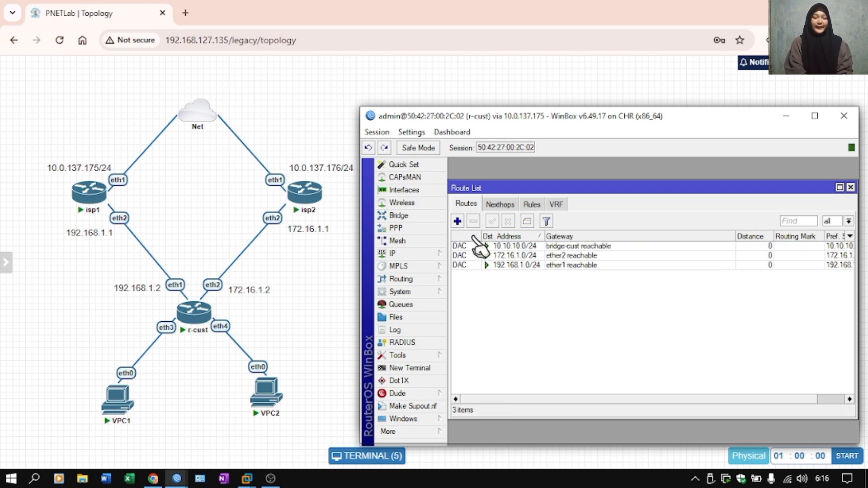
- Start a new 0.0.0.0/0 route on r-cust, add a second gateway entry, and set the first gateway to 192.168.1.1
{"action": "left_click", "coordinate": [457, 221]}
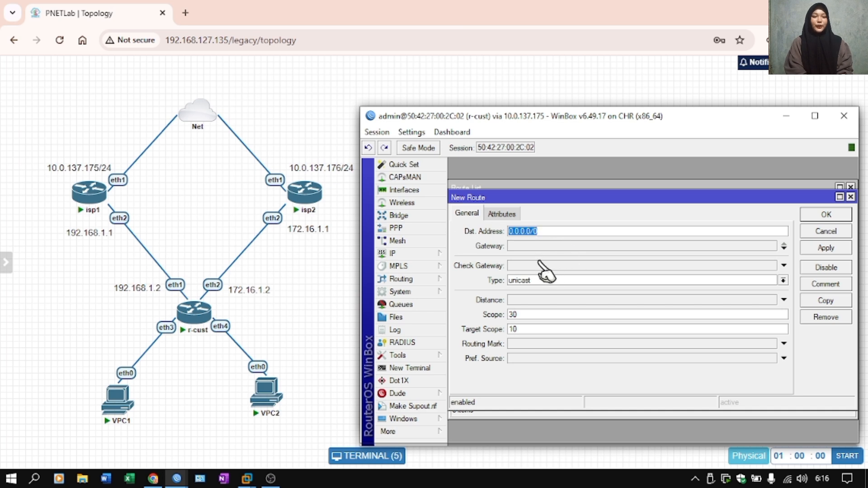
{"action": "left_click", "coordinate": [545, 245]}
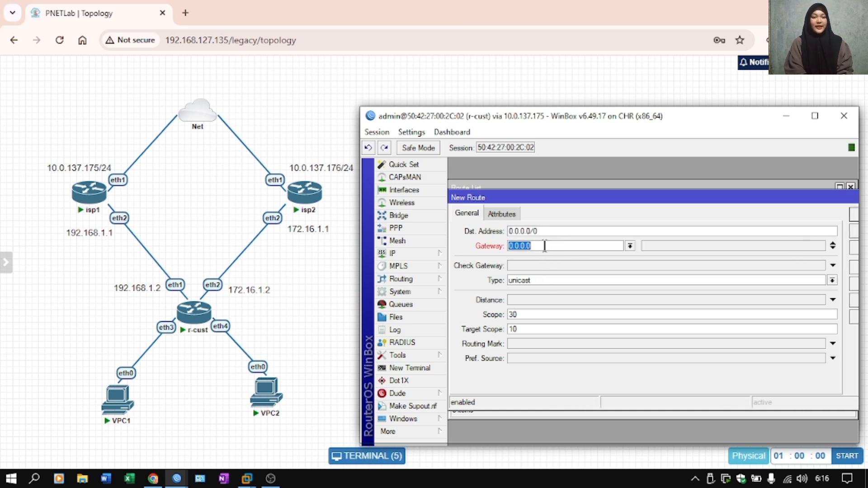
{"action": "left_click_drag", "start_coordinate": [657, 196], "coordinate": [624, 191]}
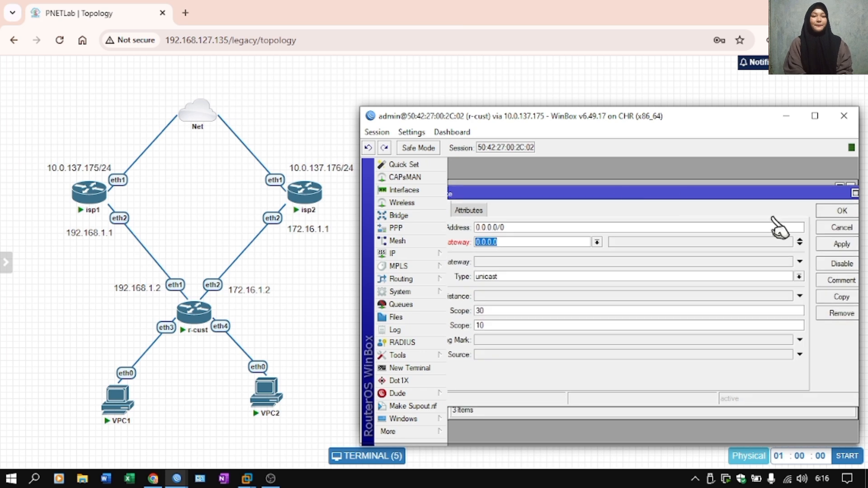
{"action": "left_click", "coordinate": [799, 244]}
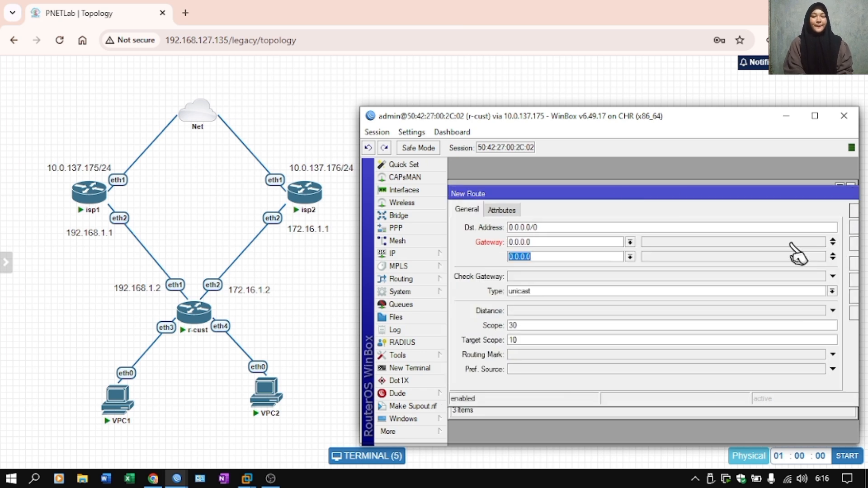
{"action": "left_click", "coordinate": [563, 244]}
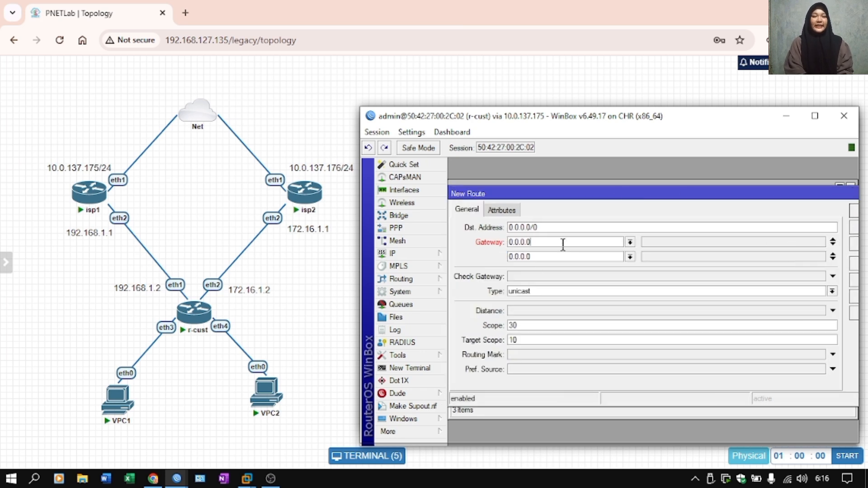
{"action": "key", "text": "BackSpace"}
{"action": "key", "text": "BackSpace"}
{"action": "key", "text": "BackSpace"}
{"action": "key", "text": "BackSpace"}
{"action": "key", "text": "BackSpace"}
{"action": "key", "text": "BackSpace"}
{"action": "key", "text": "BackSpace"}
{"action": "type", "text": "192.168.1.1"}
- Set the new default route's second gateway to 172.16.1.1 and save the route
{"action": "left_click", "coordinate": [561, 255]}
{"action": "key", "text": "BackSpace"}
{"action": "key", "text": "BackSpace"}
{"action": "key", "text": "BackSpace"}
{"action": "key", "text": "BackSpace"}
{"action": "key", "text": "BackSpace"}
{"action": "key", "text": "BackSpace"}
{"action": "key", "text": "BackSpace"}
{"action": "type", "text": "172.16"}
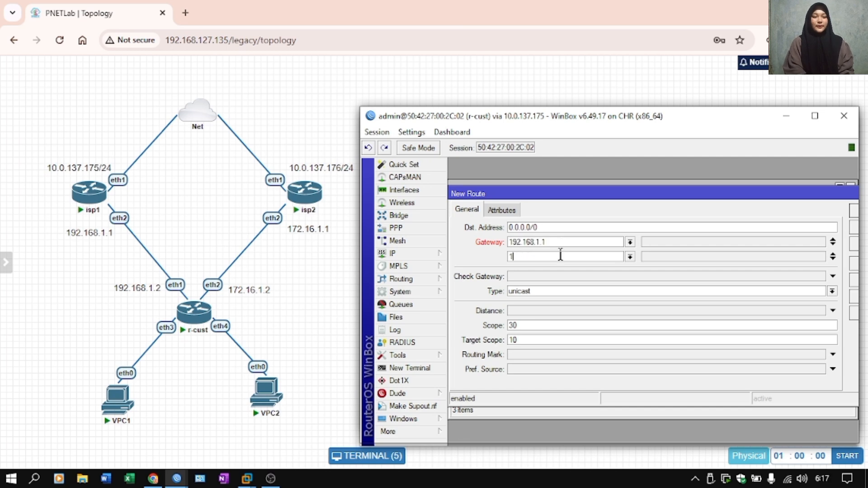
{"action": "type", "text": ".1.1"}
{"action": "key", "text": "Return"}
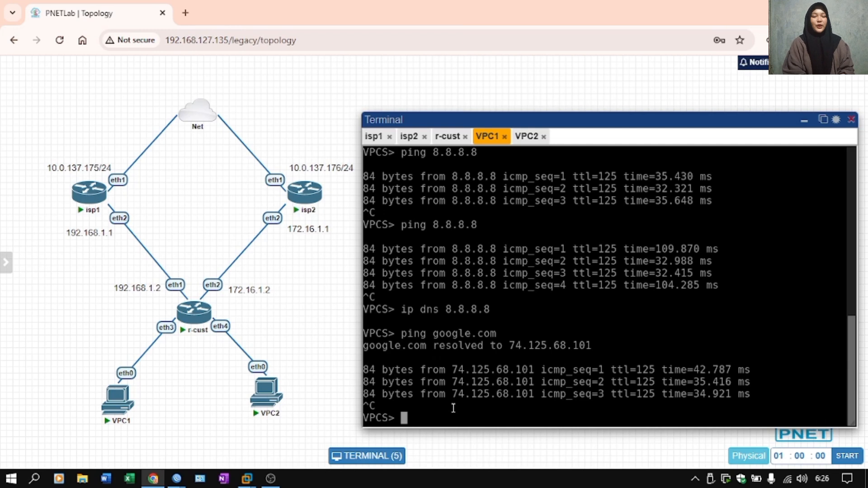
- Ping 8.8.8.8 from VPC1 and stop the ping after a few replies
{"action": "type", "text": "ping "}
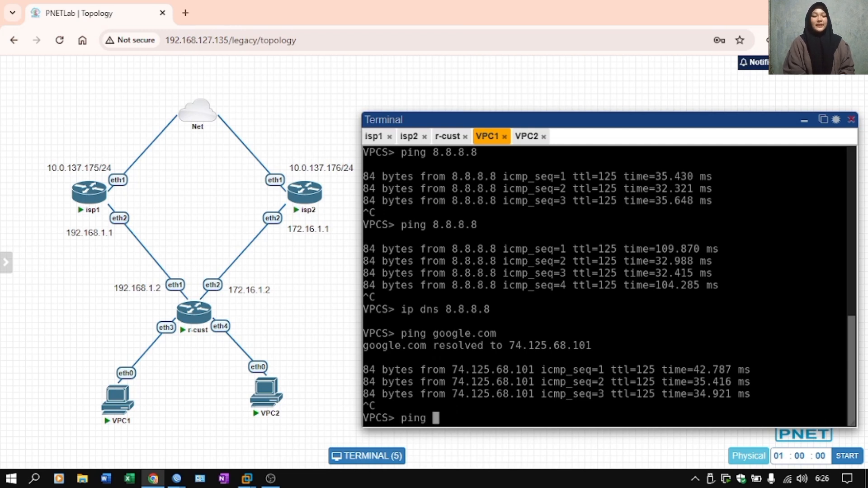
{"action": "type", "text": "8.8.8.8"}
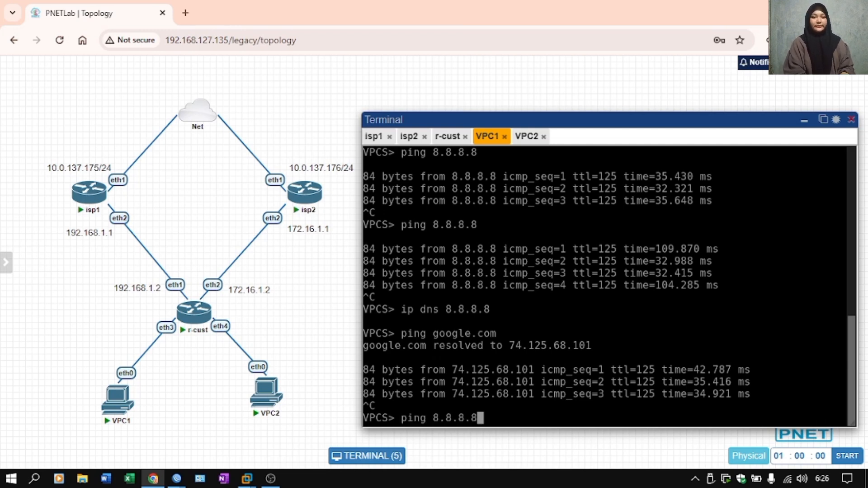
{"action": "key", "text": "Return"}
{"action": "key", "text": "ctrl+c"}
- Trace the route to 8.8.8.8 from VPC1, stopping the trace once the gateway hops have been listed
{"action": "type", "text": "t"}
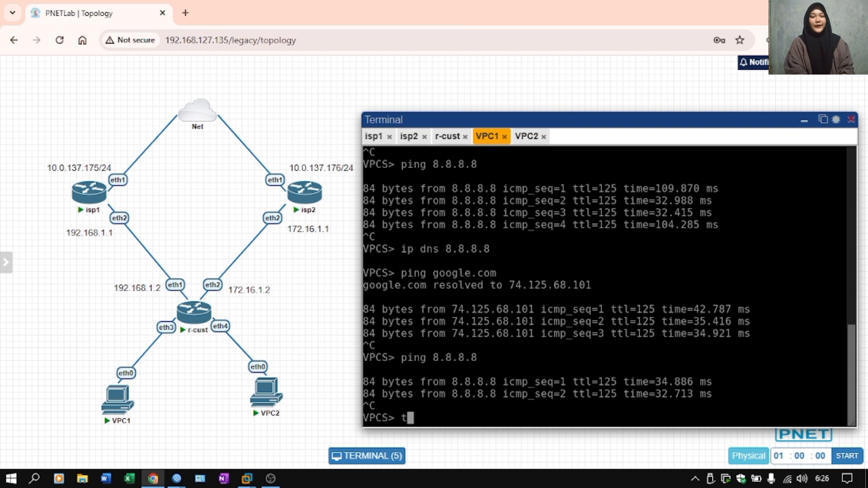
{"action": "type", "text": "race "}
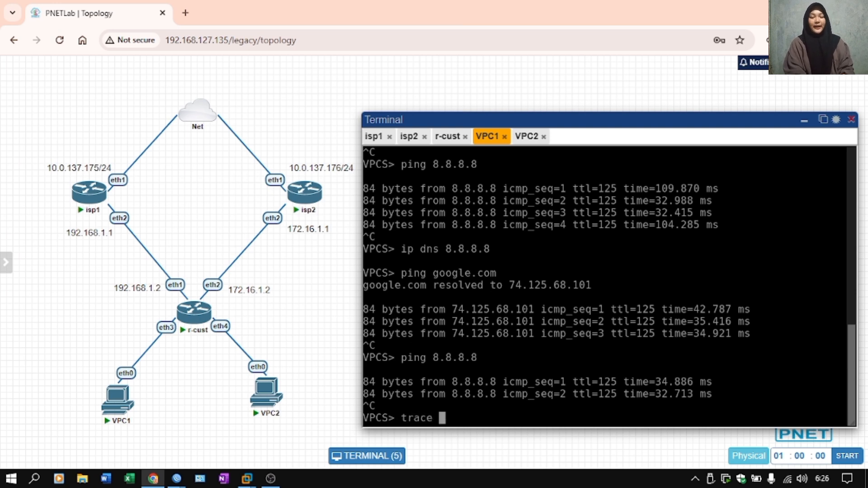
{"action": "type", "text": "8.8.8.8"}
{"action": "key", "text": "Return"}
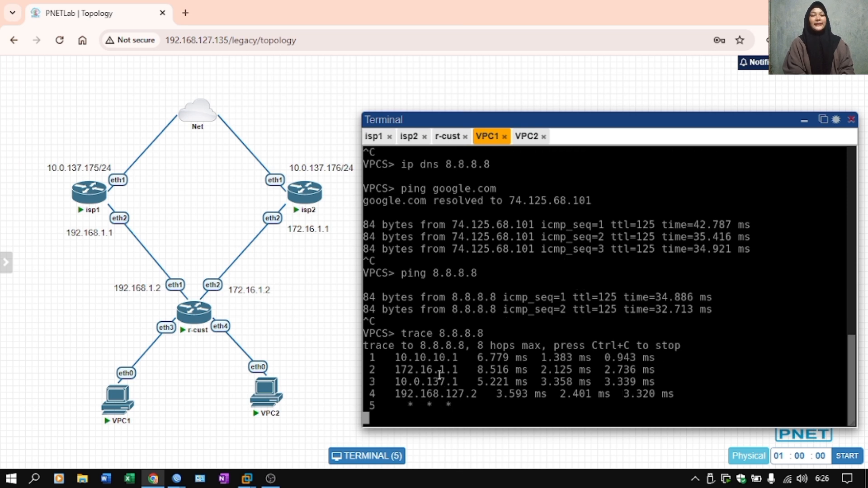
{"action": "key", "text": "ctrl+c"}
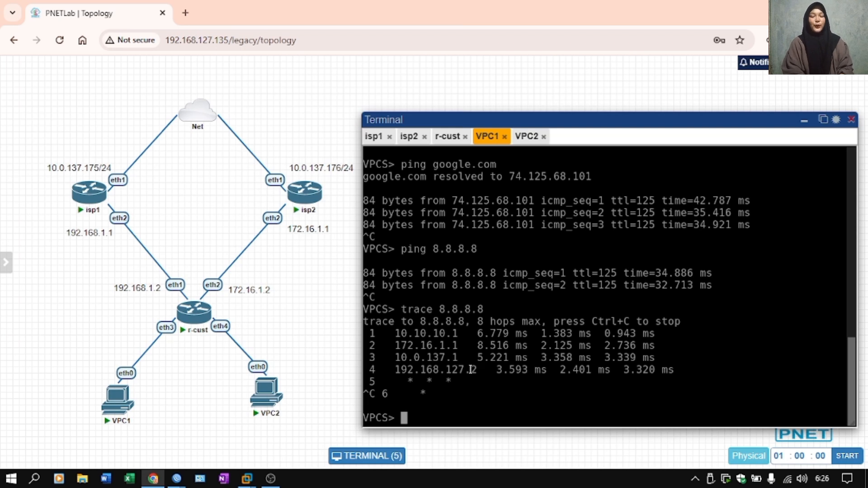
- Switch to the VPC2 console and ping 8.8.8.8, stopping after a few replies
{"action": "left_click", "coordinate": [525, 137]}
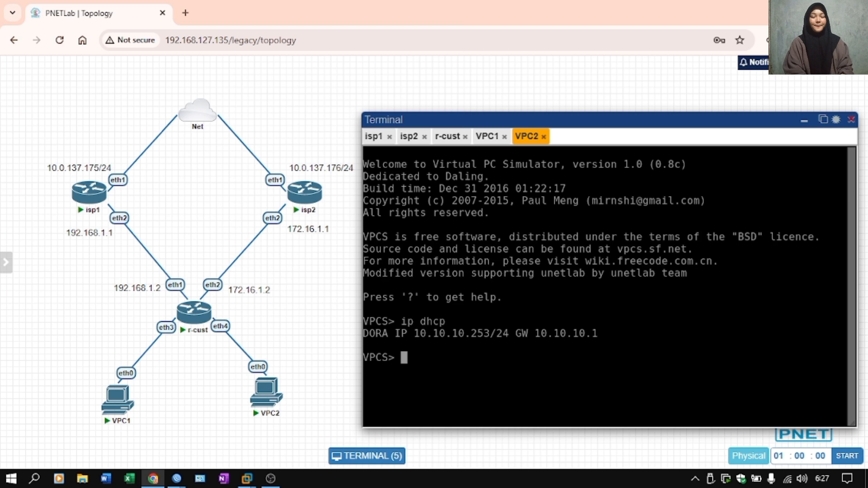
{"action": "type", "text": "ping 8.8.8.8"}
{"action": "key", "text": "Return"}
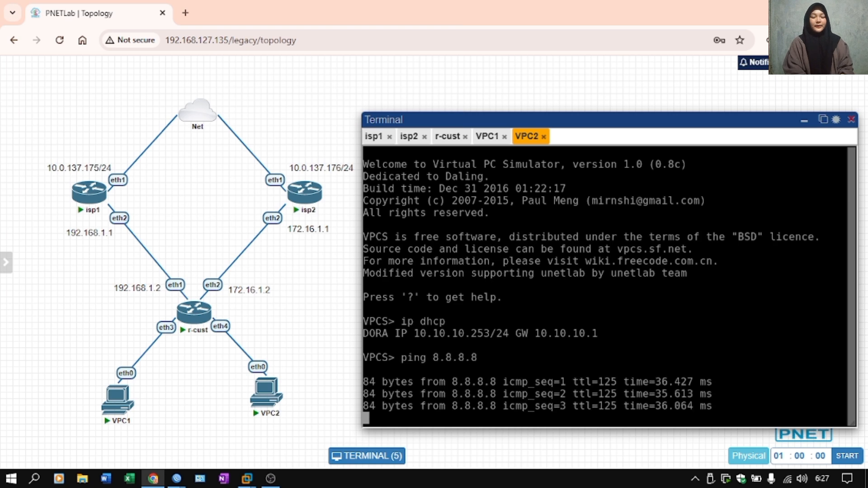
{"action": "key", "text": "ctrl+c"}
- Trace the route to 8.8.8.8 from VPC2 and interrupt it after the first hops
{"action": "type", "text": "trace 8.8.8.8"}
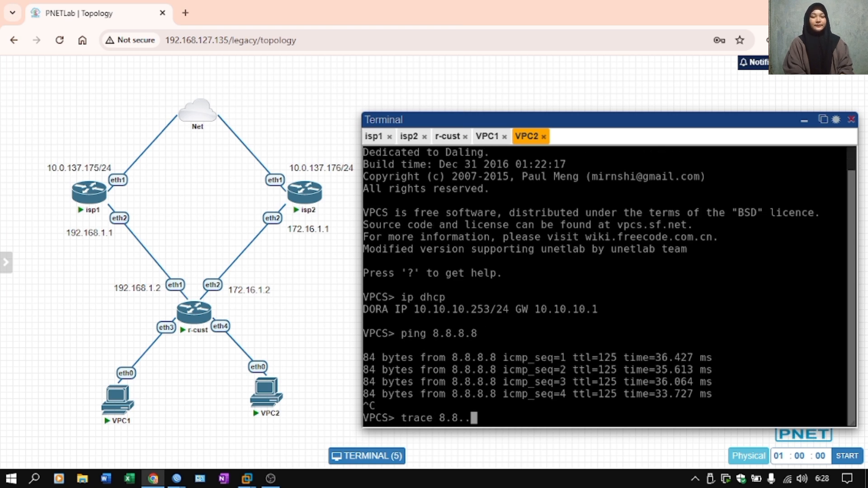
{"action": "key", "text": "Return"}
{"action": "key", "text": "ctrl+x"}
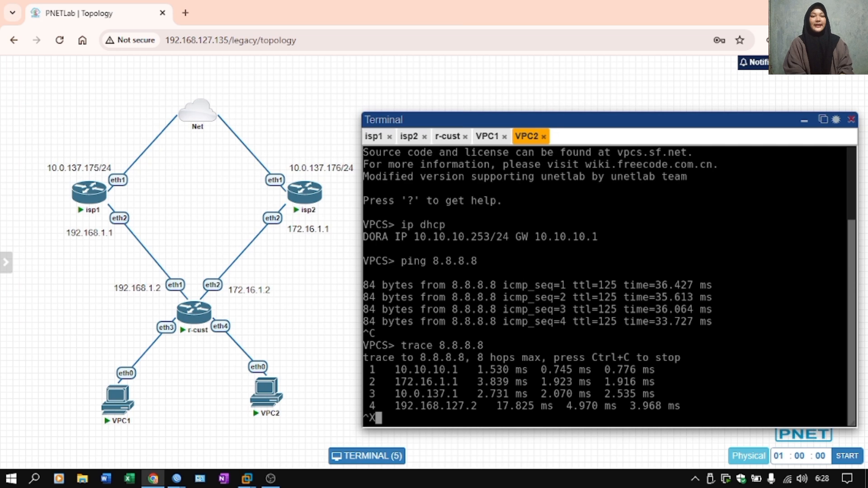
{"action": "key", "text": "ctrl+c"}
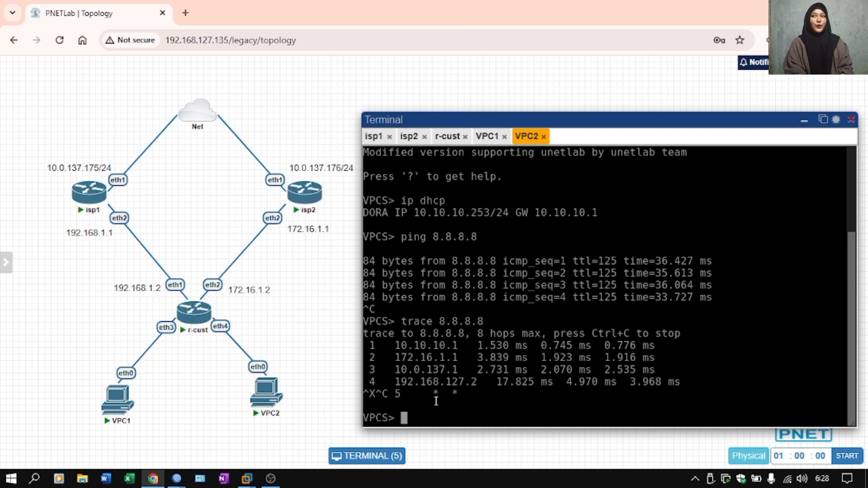
- Set VPC2's DNS server to 8.8.8.8 and test name resolution by pinging google.com
{"action": "type", "text": "ip dns 8"}
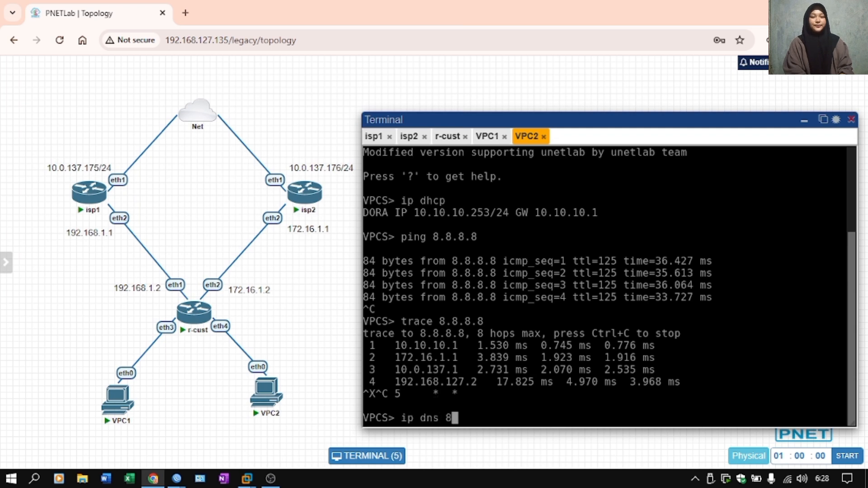
{"action": "type", "text": ".8.8.8"}
{"action": "key", "text": "Return"}
{"action": "type", "text": "ping goog"}
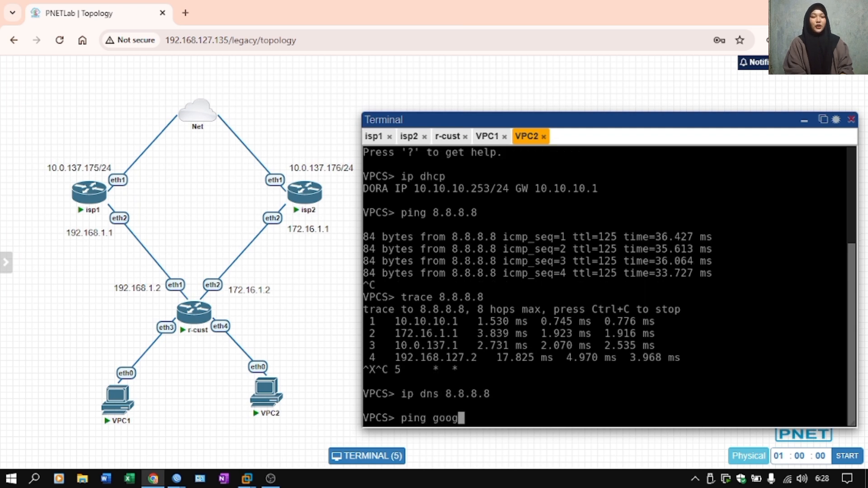
{"action": "type", "text": "le.com"}
{"action": "key", "text": "Return"}
{"action": "key", "text": "ctrl+c"}
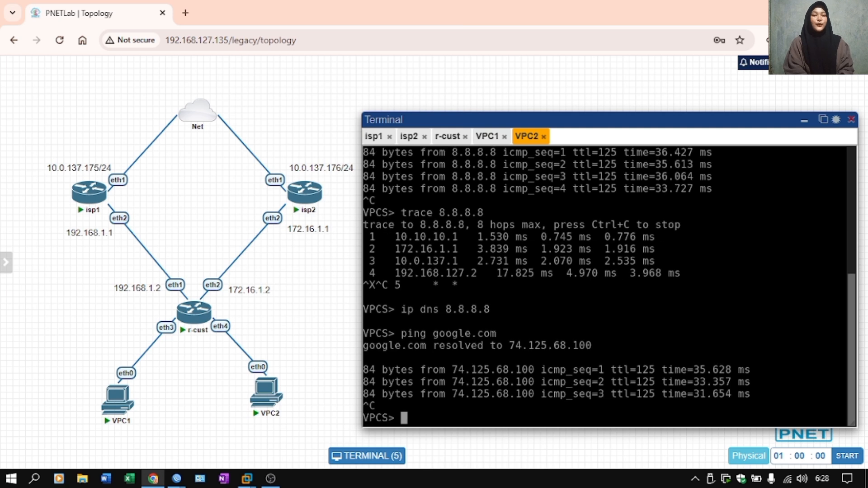
- Trace the route to google.com from VPC2 to check which gateway it takes
{"action": "type", "text": "trace google.com"}
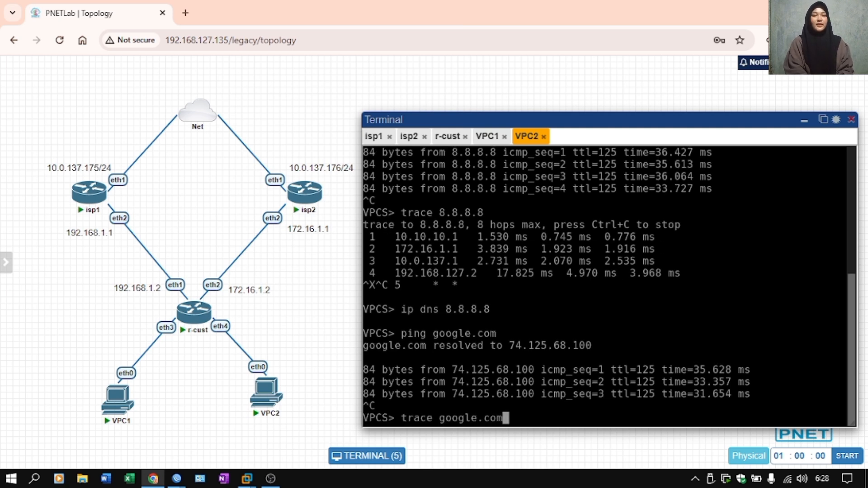
{"action": "key", "text": "Return"}
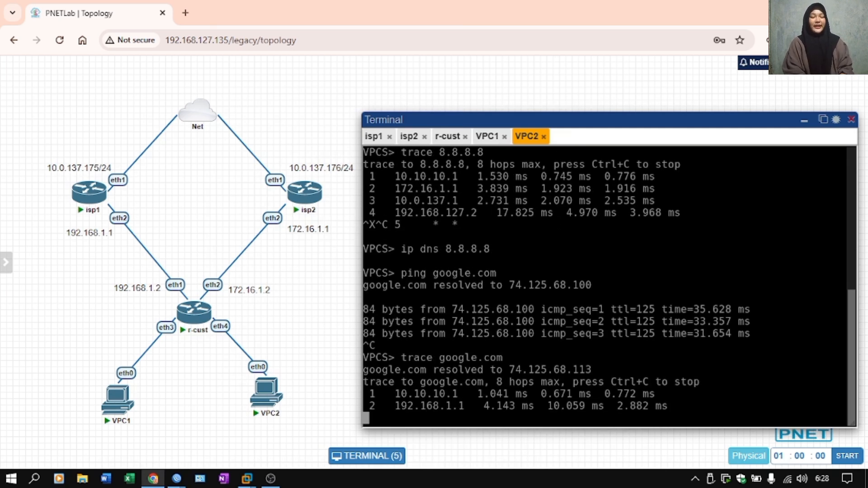
{"action": "key", "text": "ctrl+c"}
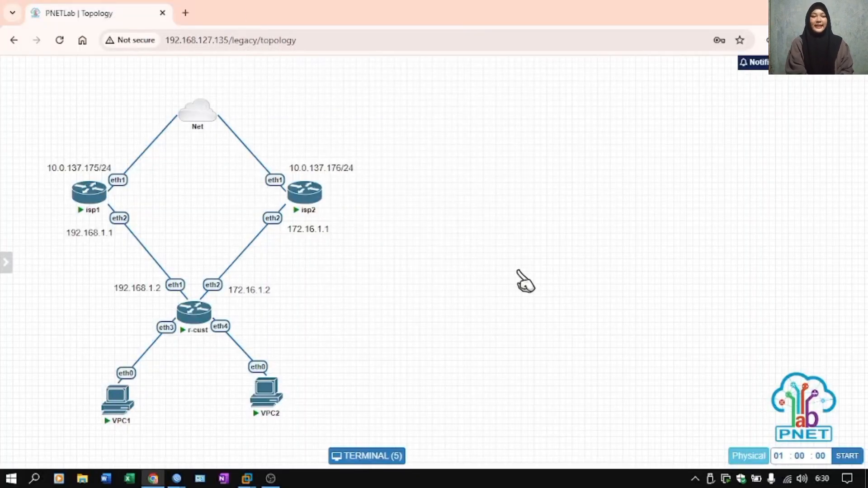
- Open the 0.0.0.0/0 route in the r-cust WinBox session and add three more gateway entries
{"action": "mouse_move", "coordinate": [179, 477]}
{"action": "left_click", "coordinate": [280, 429]}
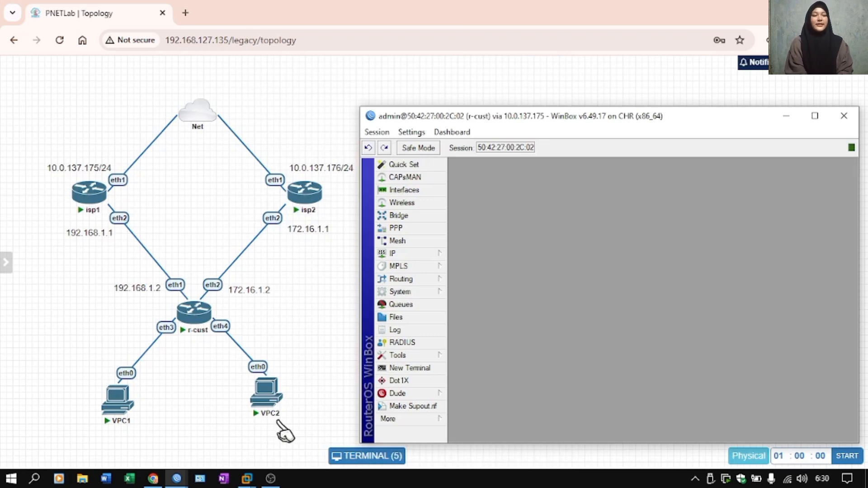
{"action": "left_click", "coordinate": [434, 254]}
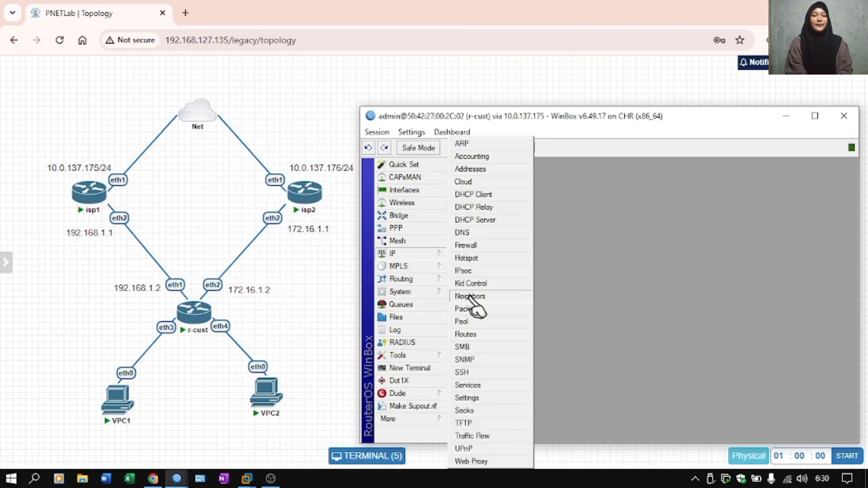
{"action": "left_click", "coordinate": [466, 334]}
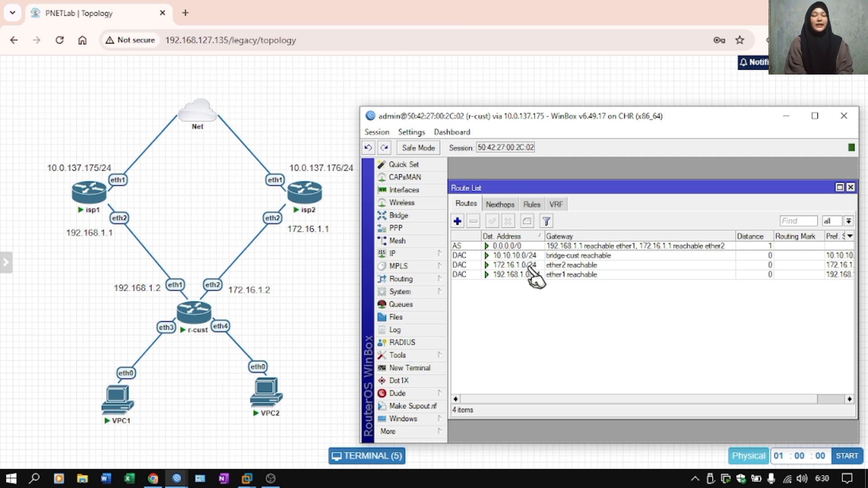
{"action": "double_click", "coordinate": [524, 246]}
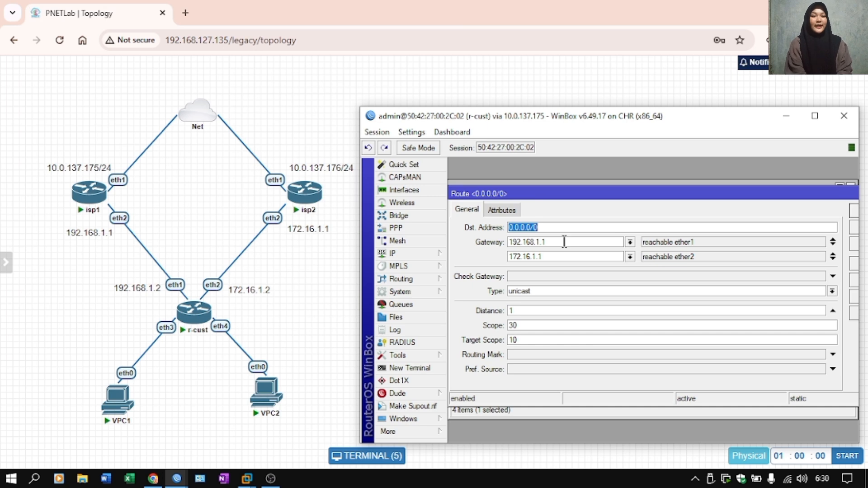
{"action": "left_click", "coordinate": [832, 259]}
{"action": "left_click", "coordinate": [833, 259]}
{"action": "left_click", "coordinate": [832, 260]}
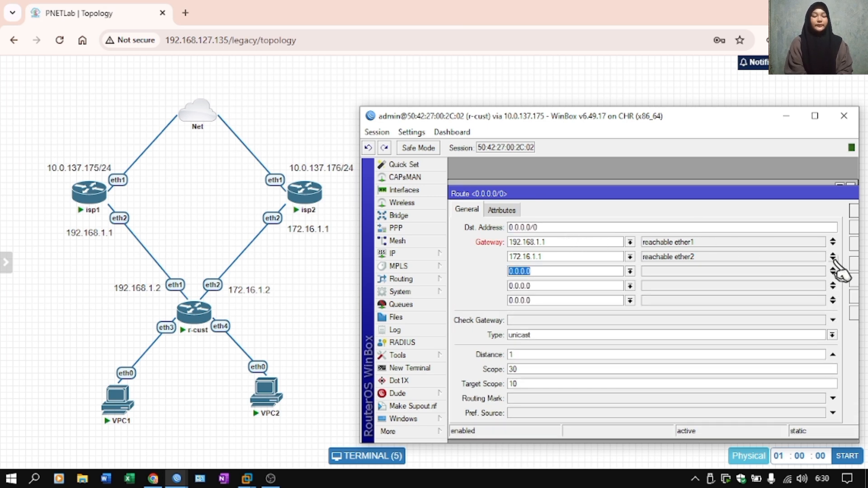
- Set the default route's third, fourth and fifth gateways to 172.16.1.1 and save the route
{"action": "left_click", "coordinate": [580, 242]}
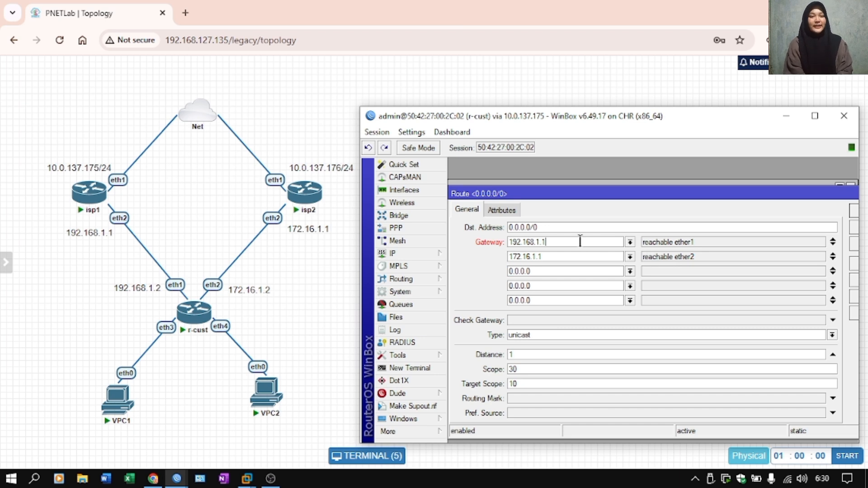
{"action": "left_click", "coordinate": [553, 271]}
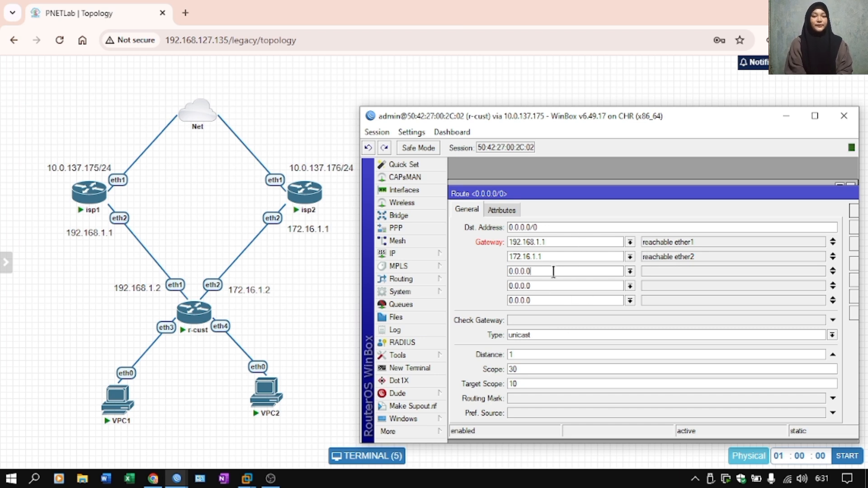
{"action": "key", "text": "BackSpace"}
{"action": "key", "text": "BackSpace"}
{"action": "key", "text": "BackSpace"}
{"action": "key", "text": "BackSpace"}
{"action": "key", "text": "BackSpace"}
{"action": "key", "text": "BackSpace"}
{"action": "key", "text": "BackSpace"}
{"action": "key", "text": "BackSpace"}
{"action": "key", "text": "BackSpace"}
{"action": "key", "text": "BackSpace"}
{"action": "key", "text": "BackSpace"}
{"action": "key", "text": "BackSpace"}
{"action": "key", "text": "BackSpace"}
{"action": "key", "text": "BackSpace"}
{"action": "key", "text": "BackSpace"}
{"action": "left_click", "coordinate": [833, 288]}
{"action": "left_click", "coordinate": [530, 273]}
{"action": "type", "text": "172.16.1.1"}
{"action": "left_click", "coordinate": [530, 285]}
{"action": "type", "text": "172.16.1.1"}
{"action": "left_click", "coordinate": [544, 300]}
{"action": "key", "text": "BackSpace"}
{"action": "key", "text": "BackSpace"}
{"action": "key", "text": "BackSpace"}
{"action": "key", "text": "BackSpace"}
{"action": "key", "text": "BackSpace"}
{"action": "key", "text": "BackSpace"}
{"action": "key", "text": "BackSpace"}
{"action": "type", "text": "172.16.1.1"}
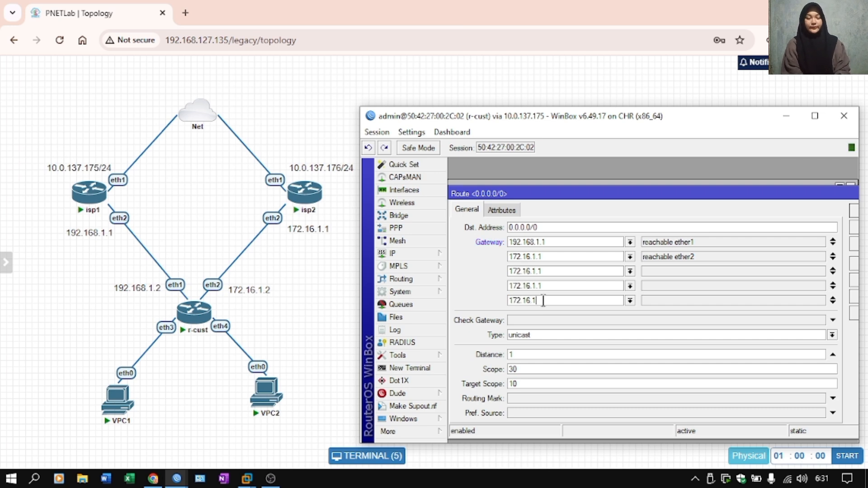
{"action": "key", "text": "Return"}
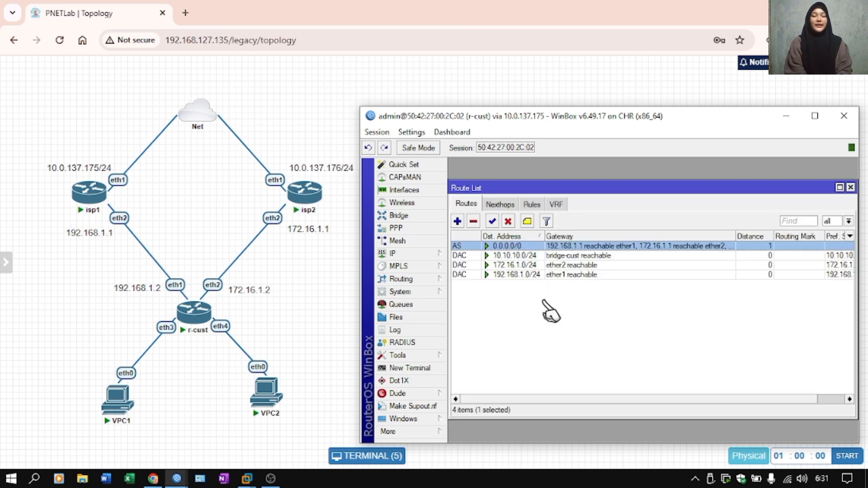
- Open the Traceroute tool on r-cust and start the Windows Command Prompt as administrator
{"action": "left_click", "coordinate": [419, 356]}
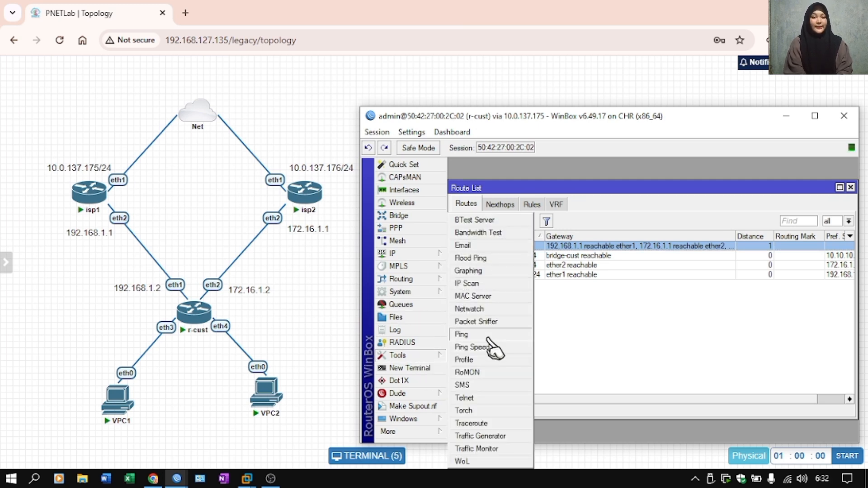
{"action": "left_click", "coordinate": [479, 423]}
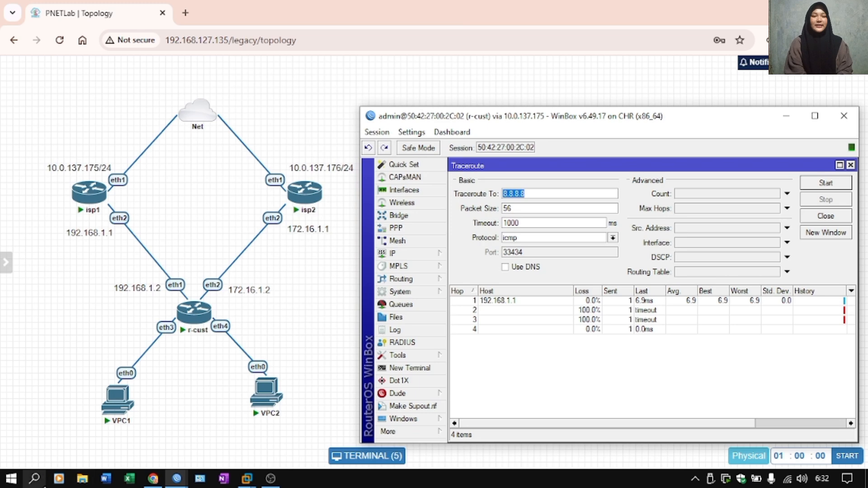
{"action": "left_click", "coordinate": [34, 478]}
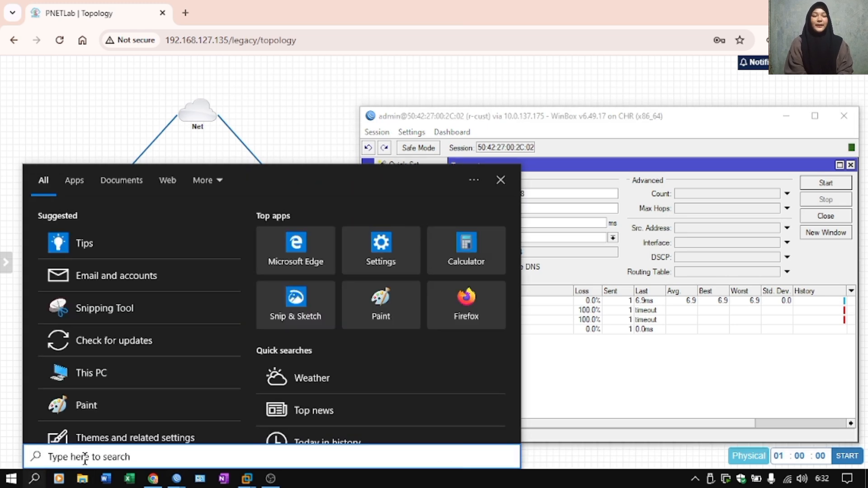
{"action": "type", "text": "cm"}
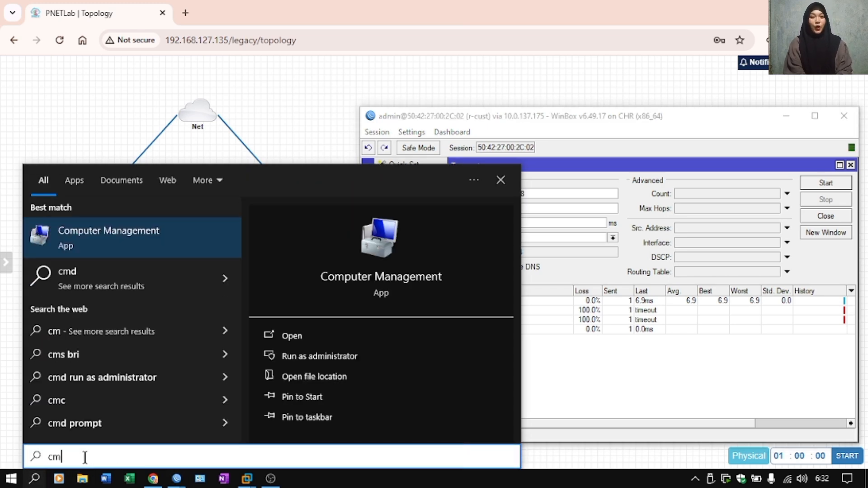
{"action": "type", "text": "d"}
{"action": "left_click", "coordinate": [300, 359]}
- Look up facebook.com with nslookup, copy its IPv4 address, and minimize the Command Prompt to return to WinBox
{"action": "type", "text": "ns"}
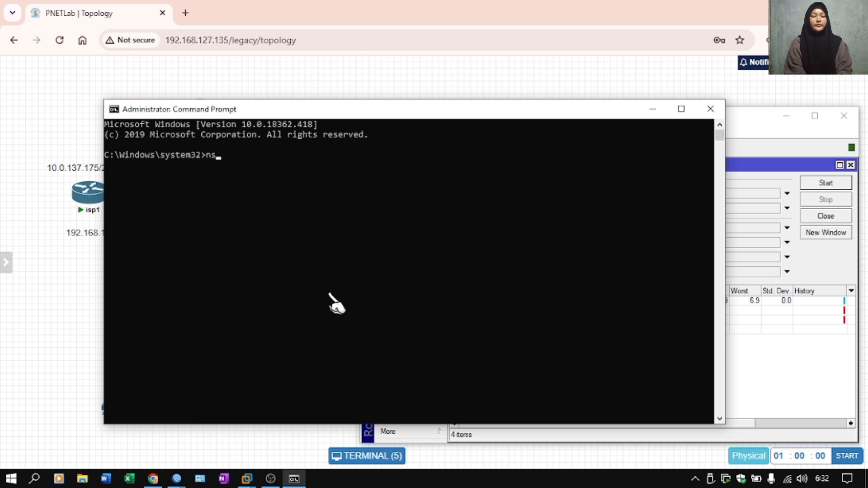
{"action": "type", "text": "lookup f"}
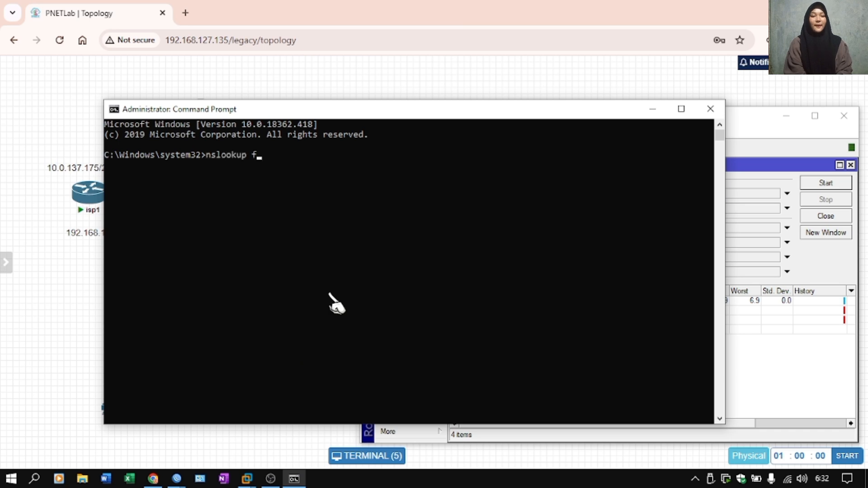
{"action": "type", "text": "acebook.com"}
{"action": "key", "text": "Return"}
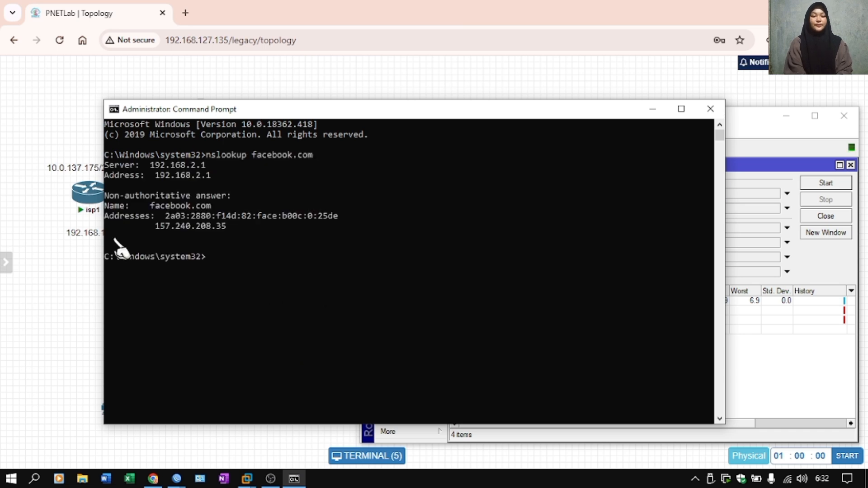
{"action": "left_click_drag", "start_coordinate": [156, 227], "coordinate": [226, 228]}
{"action": "key", "text": "ctrl+c"}
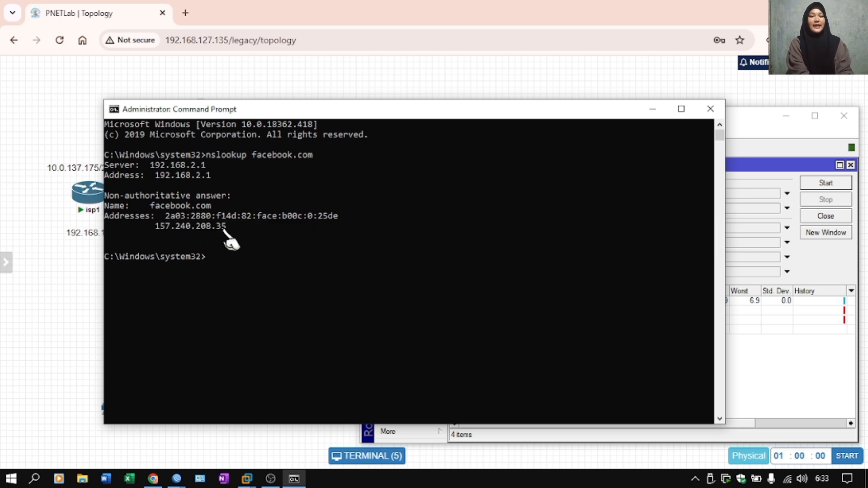
{"action": "left_click", "coordinate": [652, 109]}
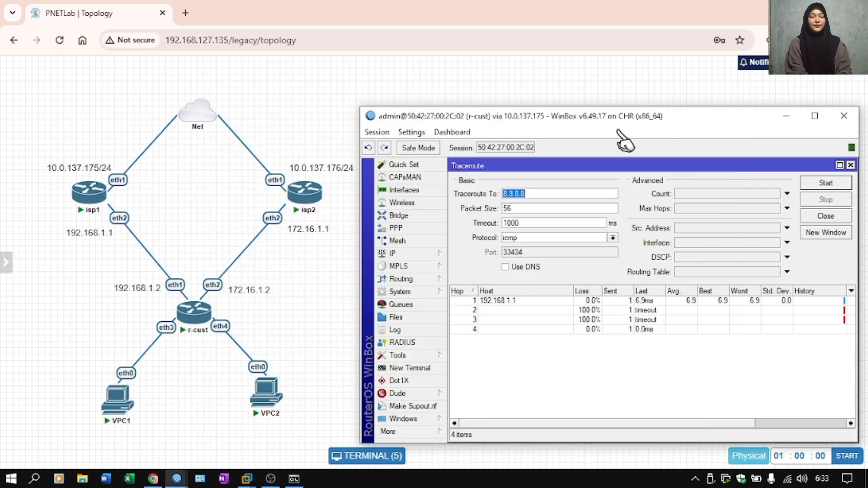
- Replace the Traceroute target on r-cust with the copied address 157.240.208.35 and run the trace
{"action": "left_click", "coordinate": [563, 193]}
{"action": "key", "text": "BackSpace"}
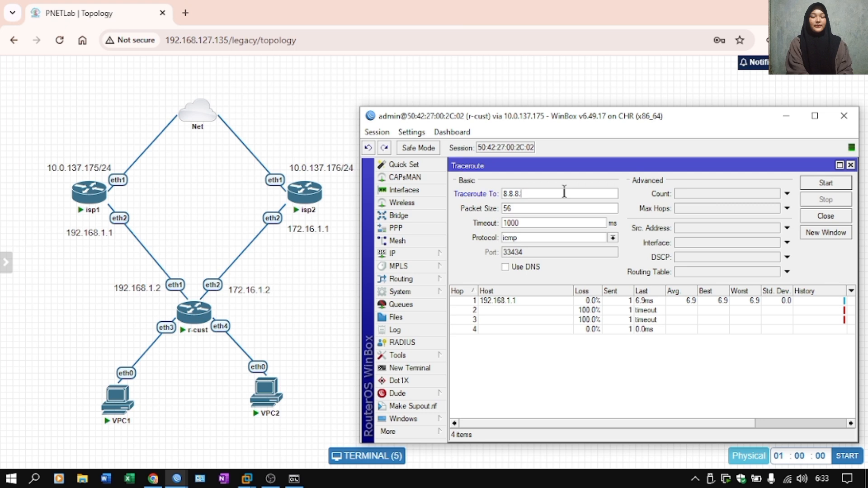
{"action": "key", "text": "BackSpace"}
{"action": "key", "text": "BackSpace"}
{"action": "key", "text": "BackSpace"}
{"action": "key", "text": "BackSpace"}
{"action": "key", "text": "BackSpace"}
{"action": "key", "text": "BackSpace"}
{"action": "key", "text": "ctrl+v"}
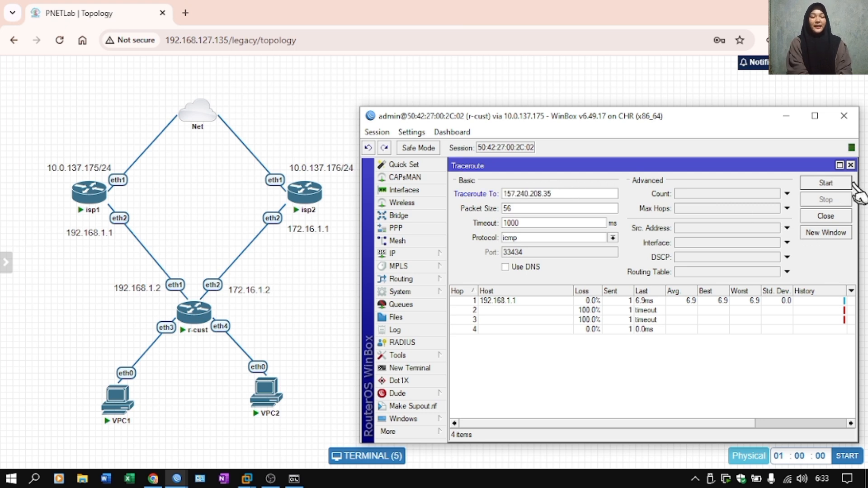
{"action": "left_click", "coordinate": [827, 184]}
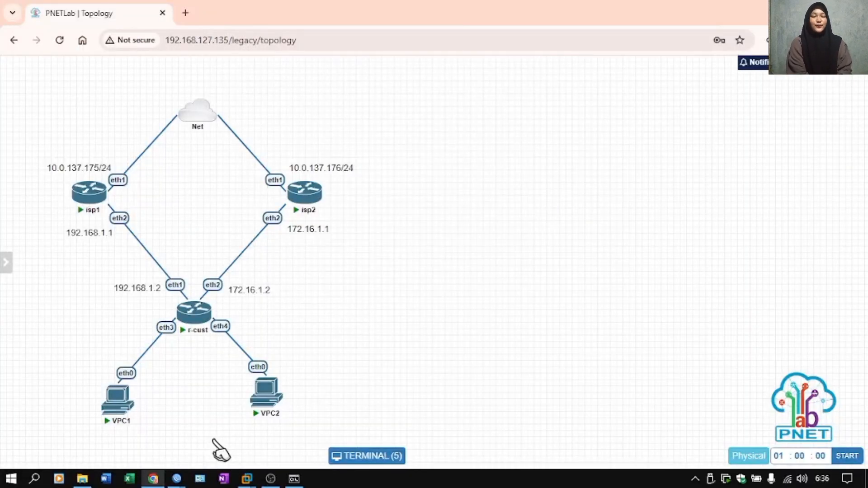
- Open the VPC1 terminal in PNETLab and review its IP address, gateway and DNS commands
{"action": "left_click", "coordinate": [117, 401]}
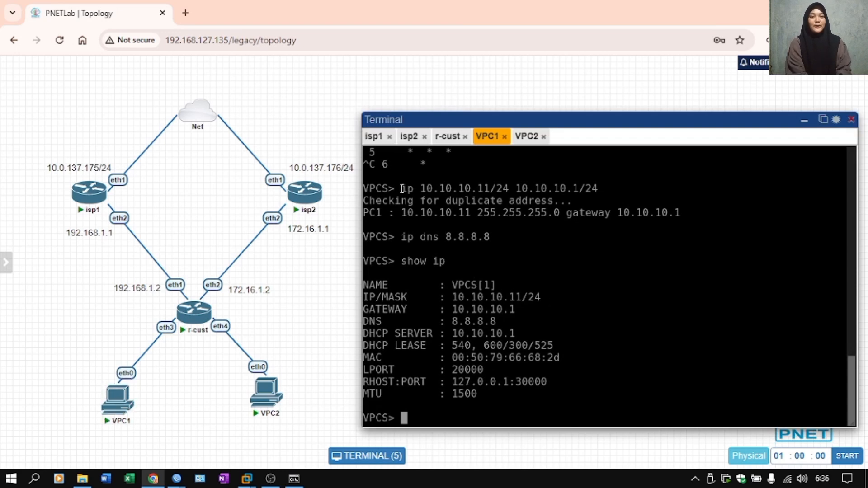
{"action": "left_click_drag", "start_coordinate": [400, 188], "coordinate": [602, 188]}
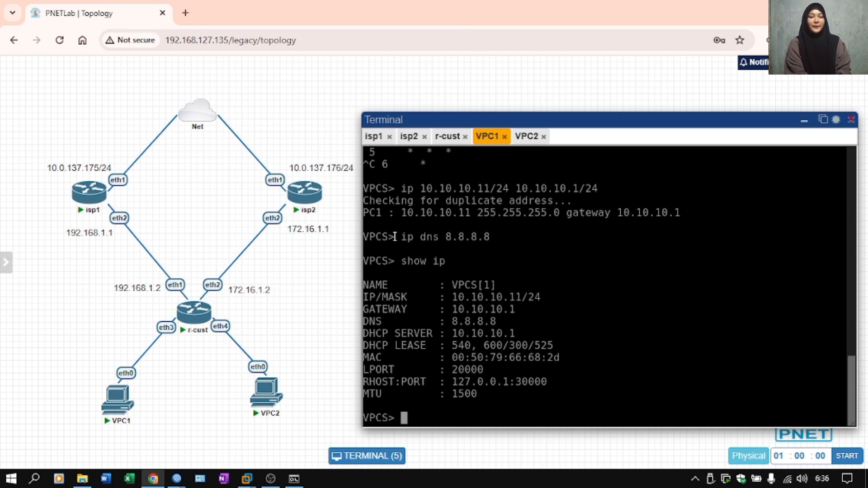
{"action": "left_click_drag", "start_coordinate": [395, 237], "coordinate": [521, 234]}
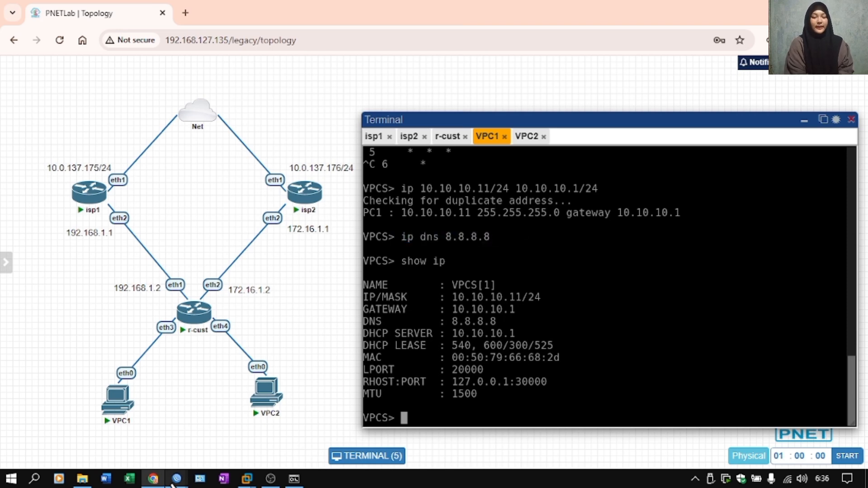
- Switch to the r-cust WinBox session and disable the multi-gateway 0.0.0.0/0 route
{"action": "mouse_move", "coordinate": [177, 479]}
{"action": "left_click", "coordinate": [274, 449]}
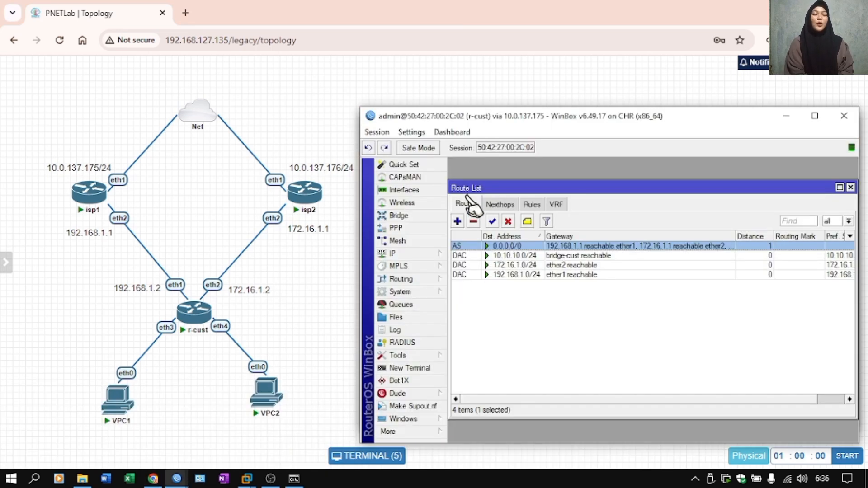
{"action": "left_click", "coordinate": [508, 221]}
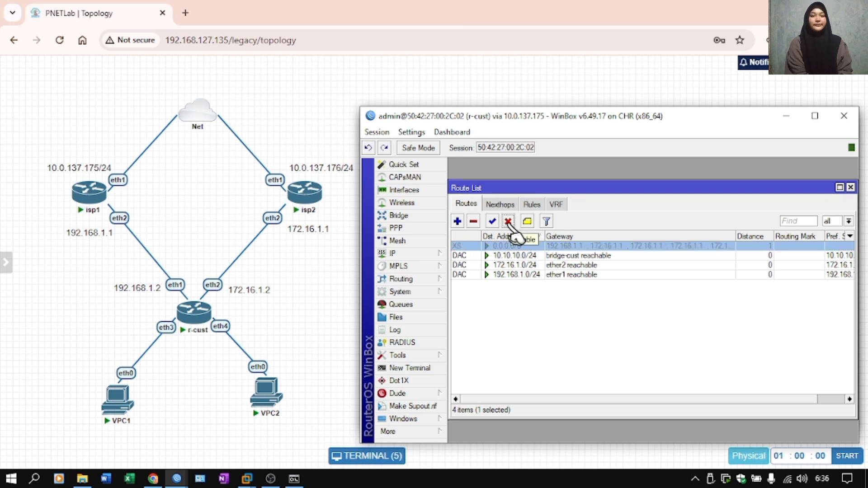
- Add a policy routing rule for source address 10.10.10.11 with action lookup and table vpc1, and apply it
{"action": "left_click", "coordinate": [532, 204]}
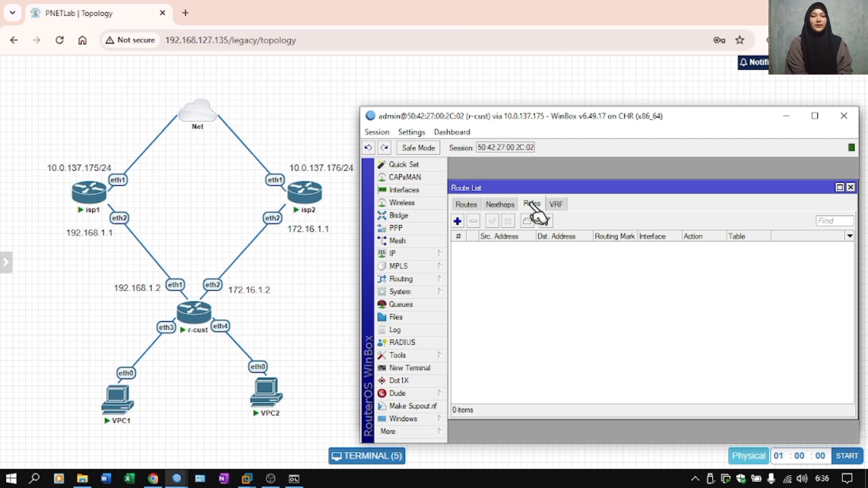
{"action": "left_click", "coordinate": [457, 221]}
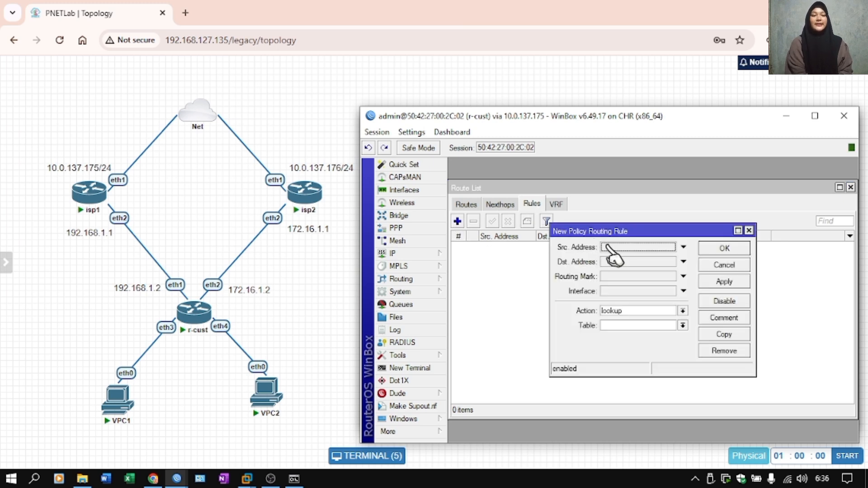
{"action": "left_click", "coordinate": [613, 248]}
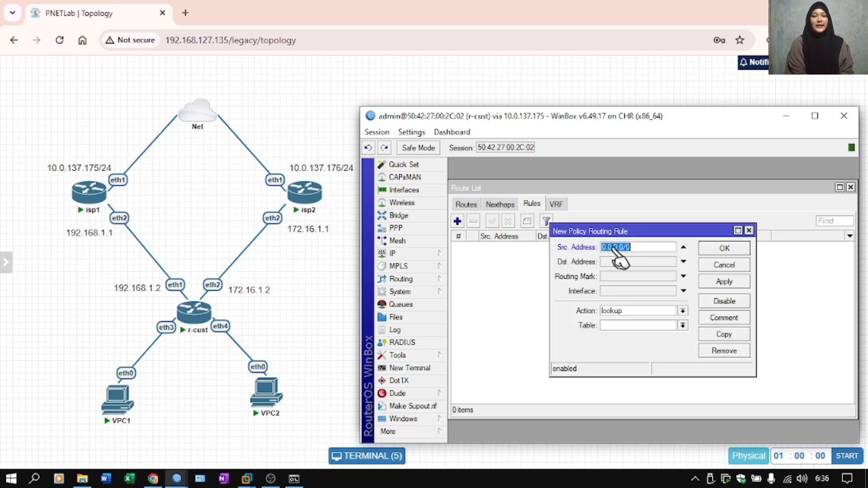
{"action": "type", "text": "10"}
{"action": "type", "text": "0.1"}
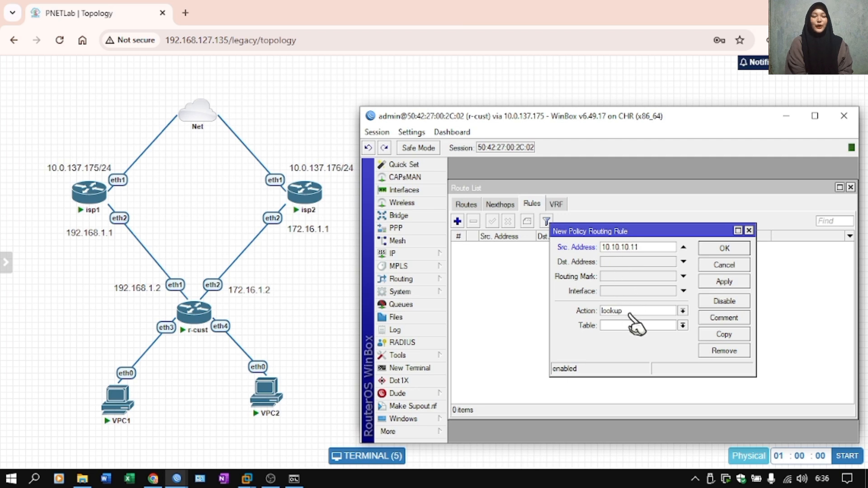
{"action": "left_click", "coordinate": [619, 330]}
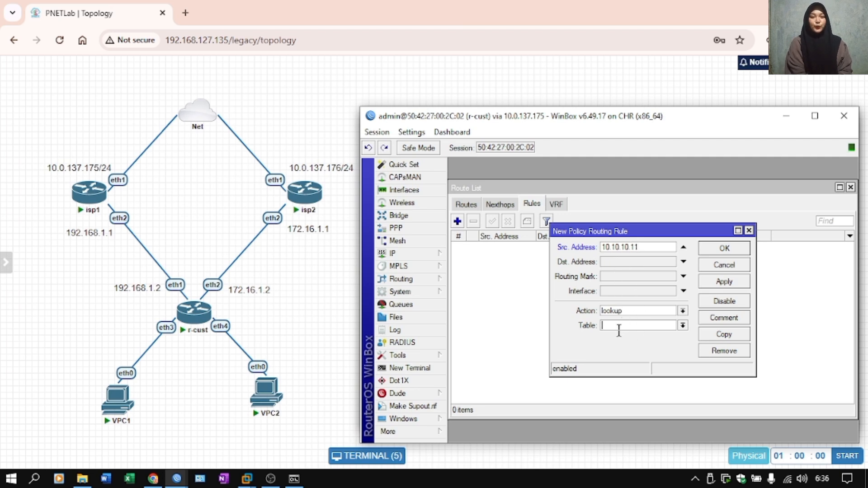
{"action": "type", "text": "vpc1"}
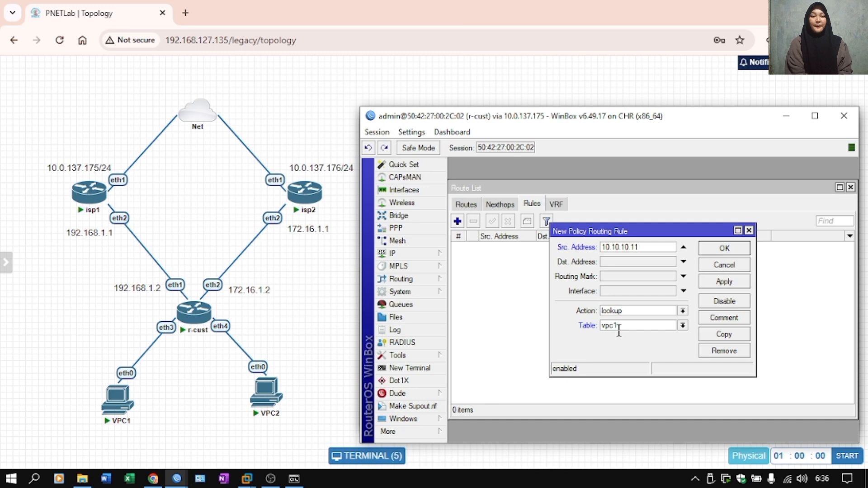
{"action": "left_click", "coordinate": [737, 281]}
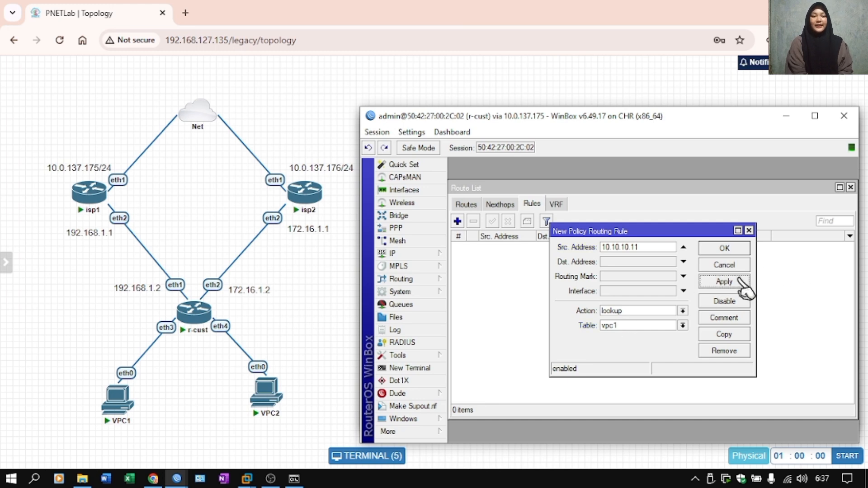
- Copy the rule for source address 10.10.10.12 with table vpc2, apply it, and close both rule windows
{"action": "left_click", "coordinate": [728, 334]}
{"action": "left_click", "coordinate": [660, 262]}
{"action": "key", "text": "BackSpace"}
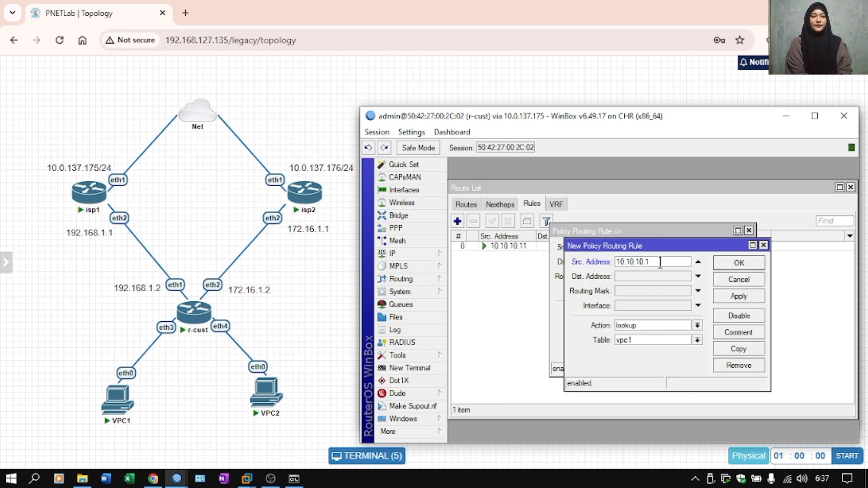
{"action": "type", "text": "2"}
{"action": "left_click", "coordinate": [652, 340]}
{"action": "key", "text": "BackSpace"}
{"action": "type", "text": "2"}
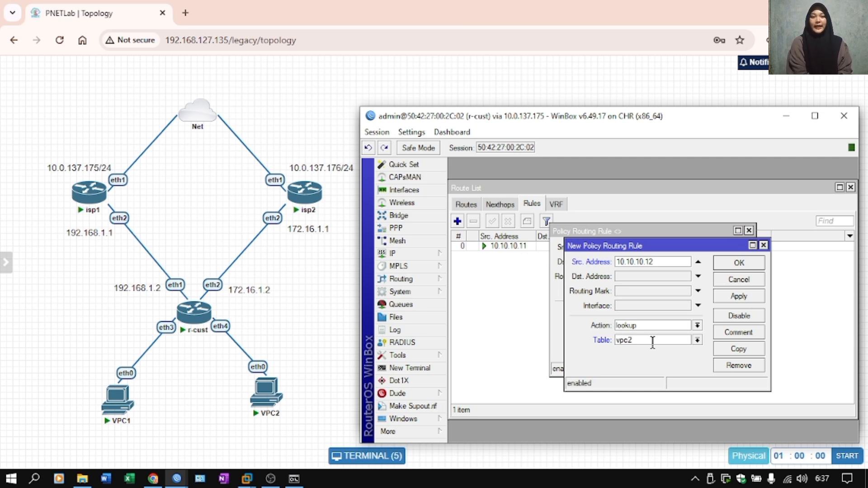
{"action": "left_click", "coordinate": [751, 298]}
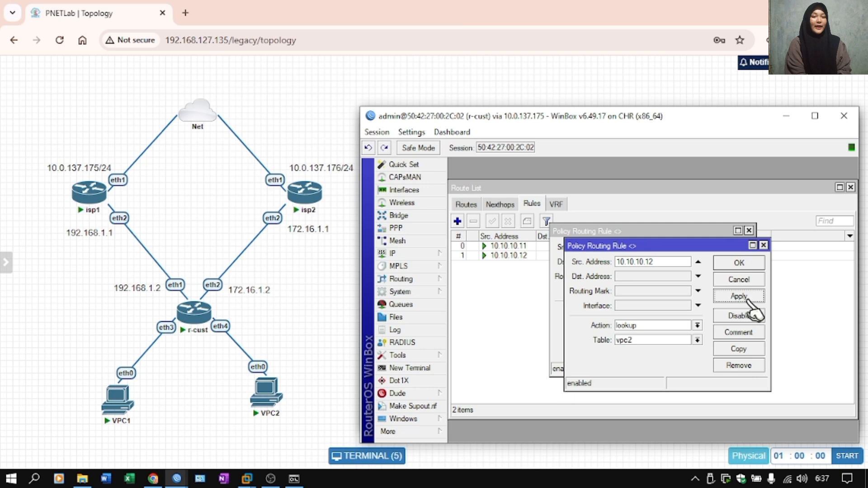
{"action": "left_click", "coordinate": [747, 264]}
{"action": "left_click", "coordinate": [743, 251]}
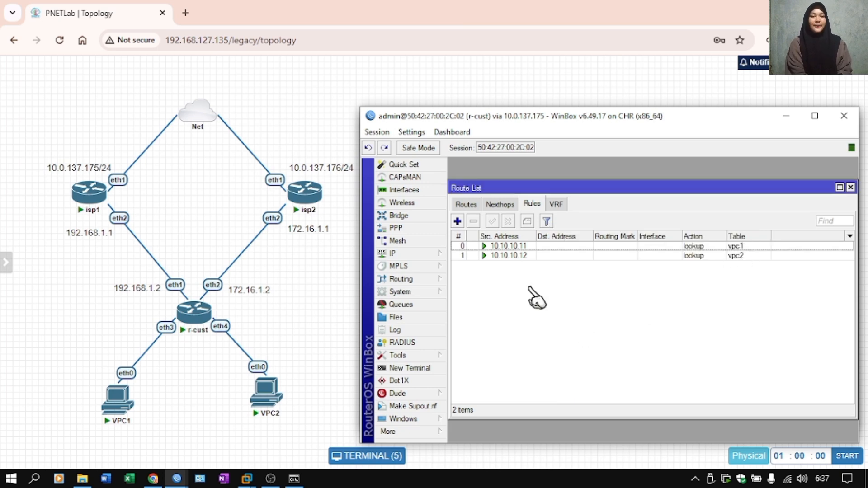
- Return to the list of routes and check which routing tables its filter offers, keeping it on all
{"action": "left_click", "coordinate": [464, 205]}
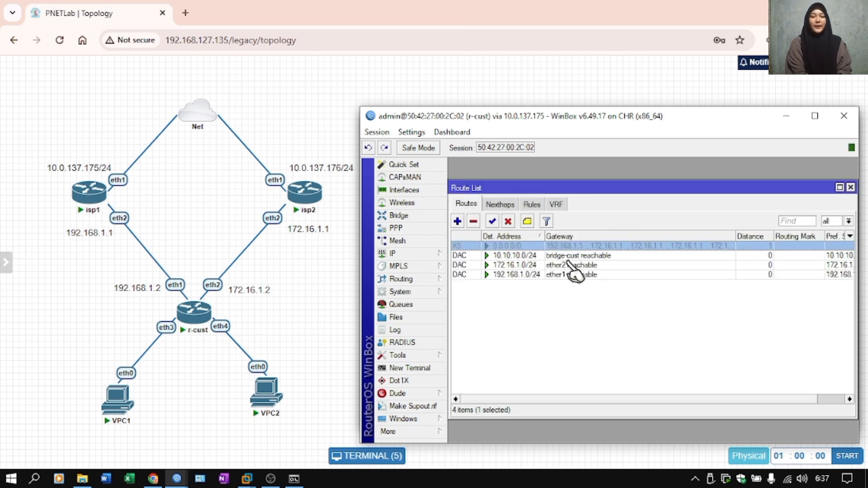
{"action": "left_click", "coordinate": [849, 221]}
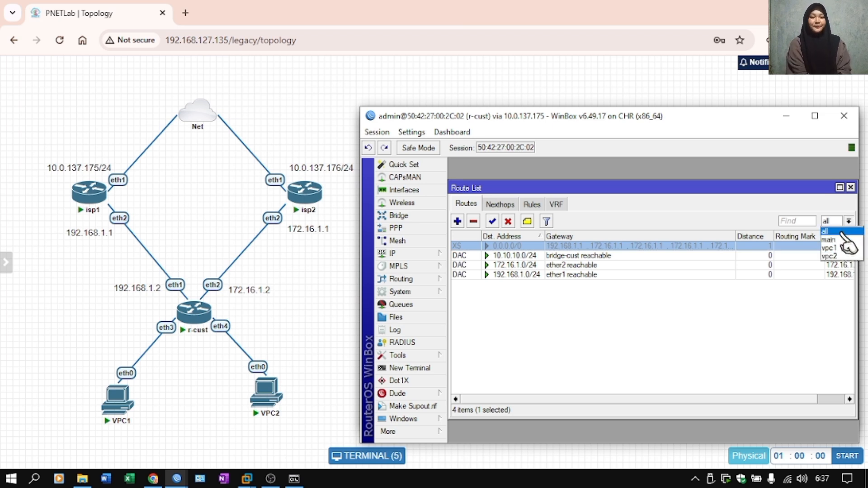
{"action": "left_click", "coordinate": [841, 232]}
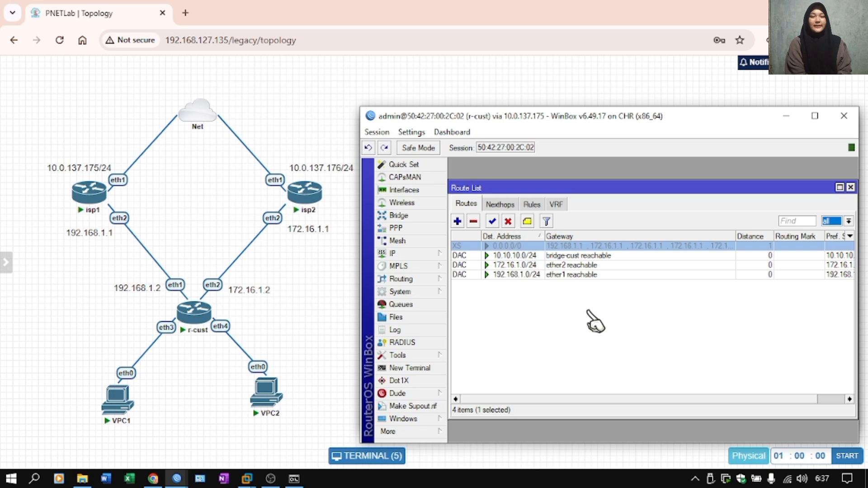
- Add a 0.0.0.0/0 route with gateway 192.168.1.1 and routing mark vpc1, and save it
{"action": "left_click", "coordinate": [457, 222]}
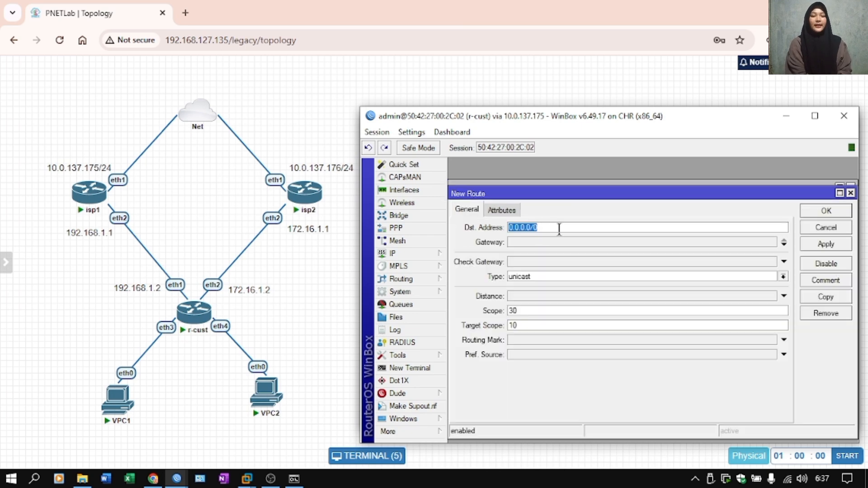
{"action": "left_click", "coordinate": [551, 243]}
{"action": "type", "text": "1"}
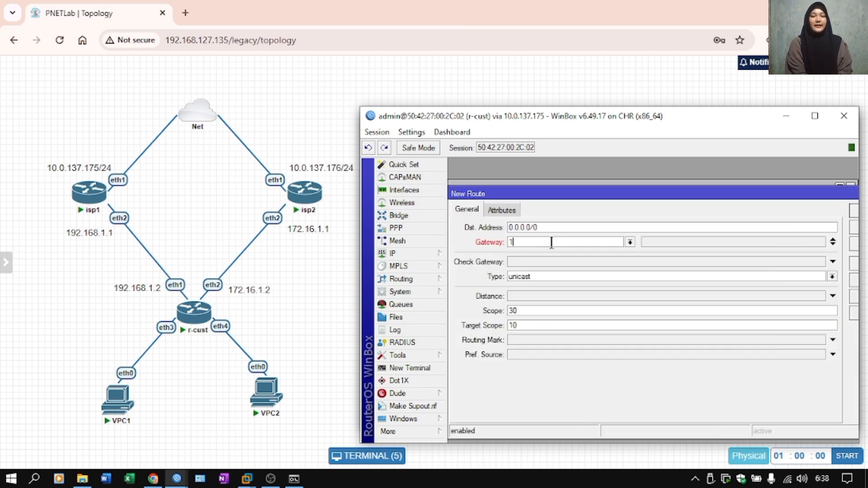
{"action": "type", "text": "92.168"}
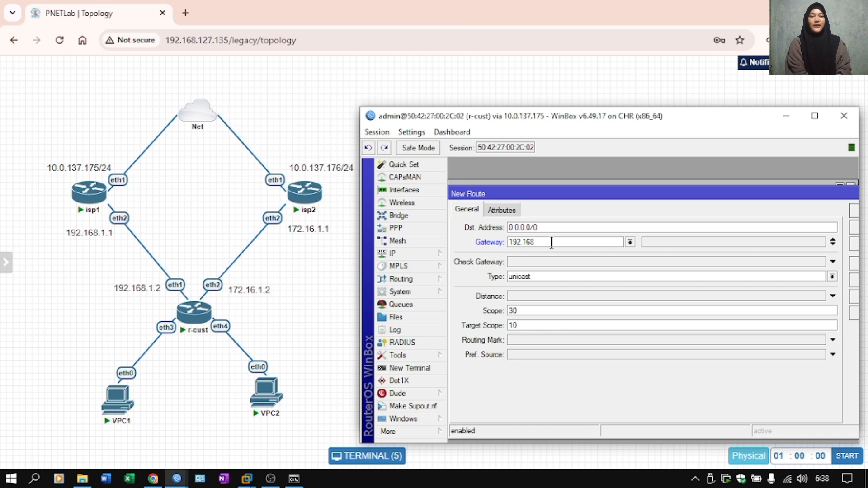
{"action": "type", "text": ".1.1"}
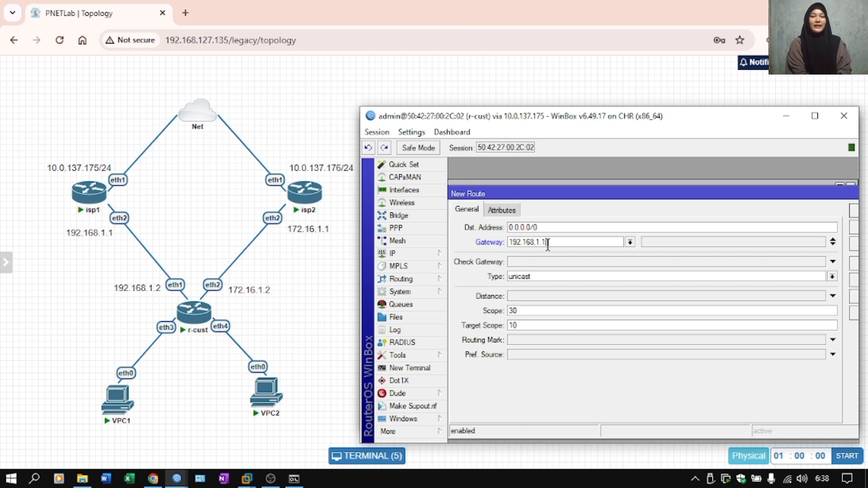
{"action": "left_click", "coordinate": [536, 340]}
{"action": "left_click", "coordinate": [821, 340]}
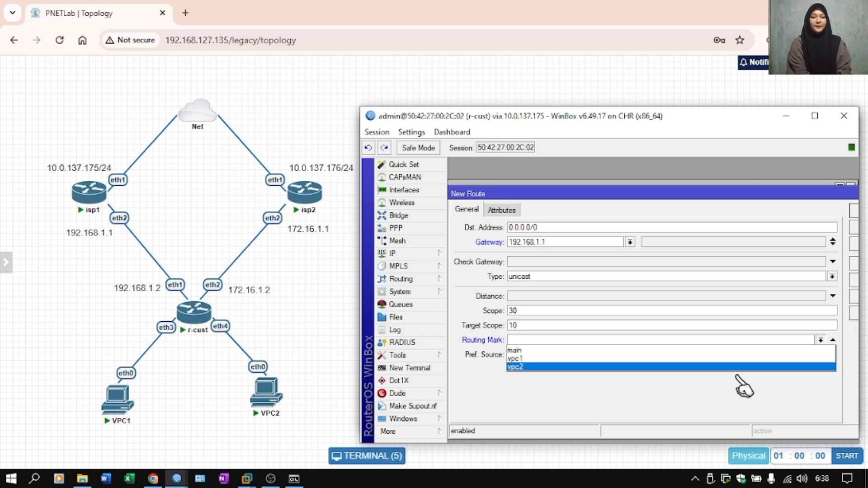
{"action": "left_click", "coordinate": [731, 357]}
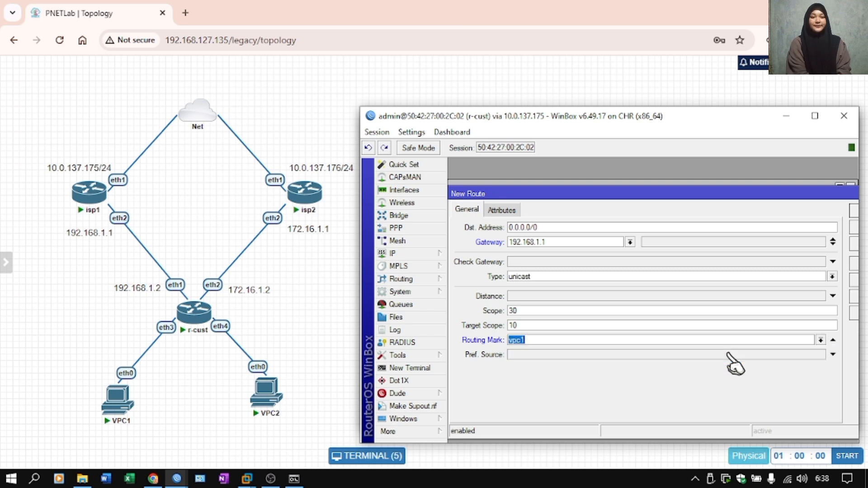
{"action": "key", "text": "Return"}
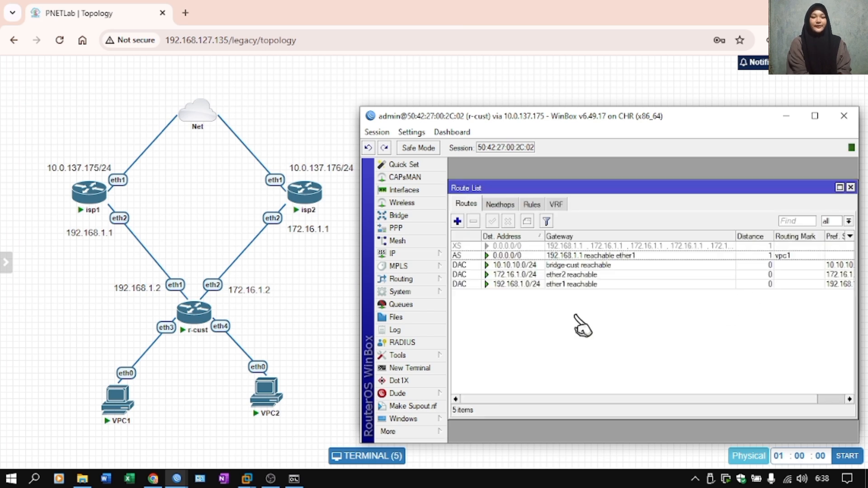
- Add a second 0.0.0.0/0 route with gateway 172.16.1.1 and routing mark vpc2, and save it
{"action": "left_click", "coordinate": [458, 221]}
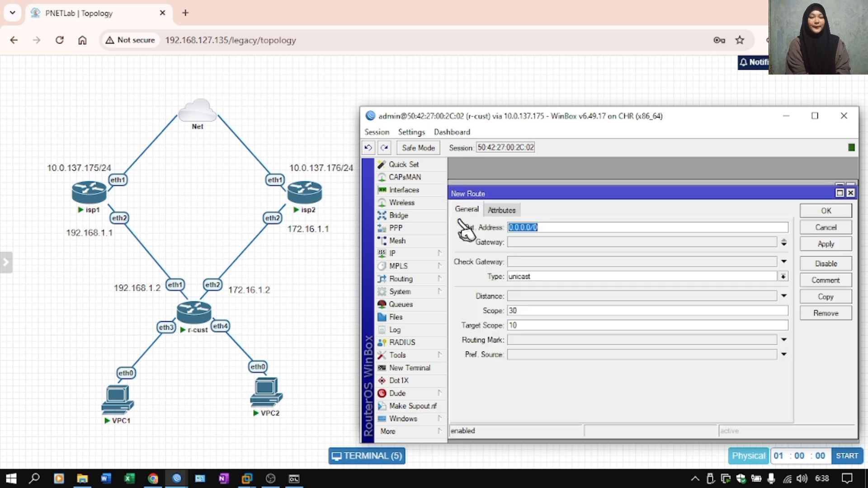
{"action": "left_click", "coordinate": [534, 241]}
{"action": "type", "text": "172.16.1"}
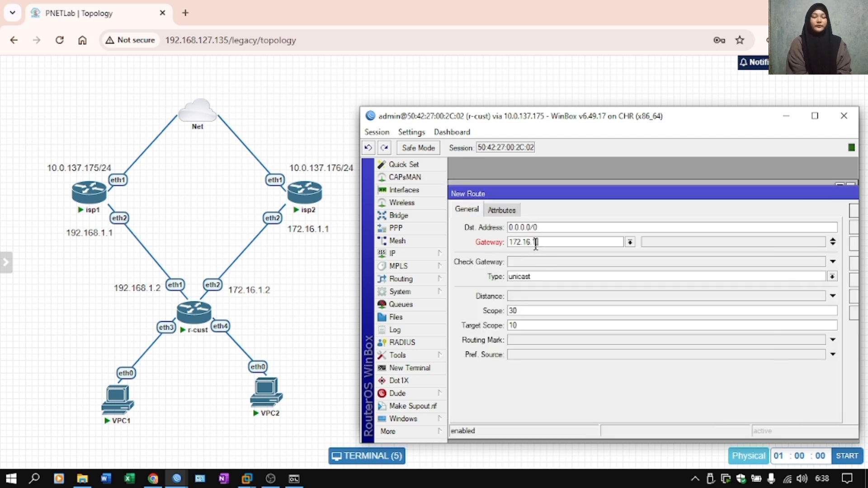
{"action": "type", "text": ".1"}
{"action": "left_click", "coordinate": [832, 339]}
{"action": "left_click", "coordinate": [775, 375]}
{"action": "key", "text": "Return"}
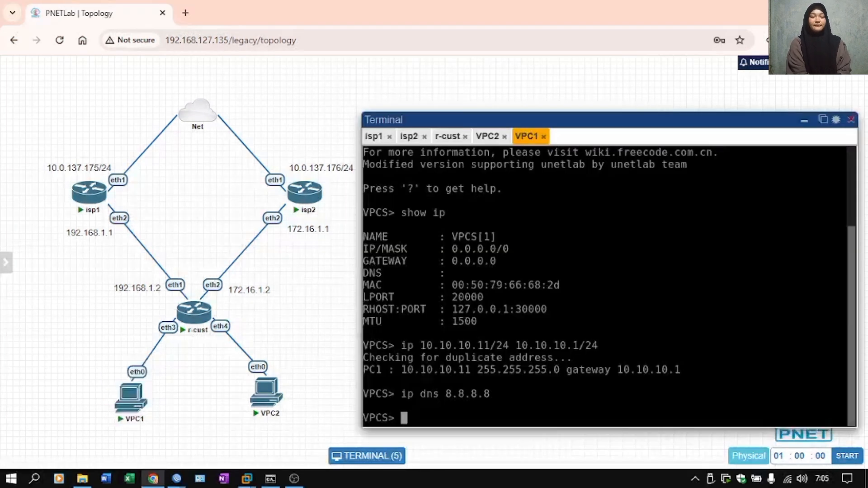
- Ping 8.8.8.8 from the VPC1 terminal and stop the ping after a few replies
{"action": "type", "text": "pin"}
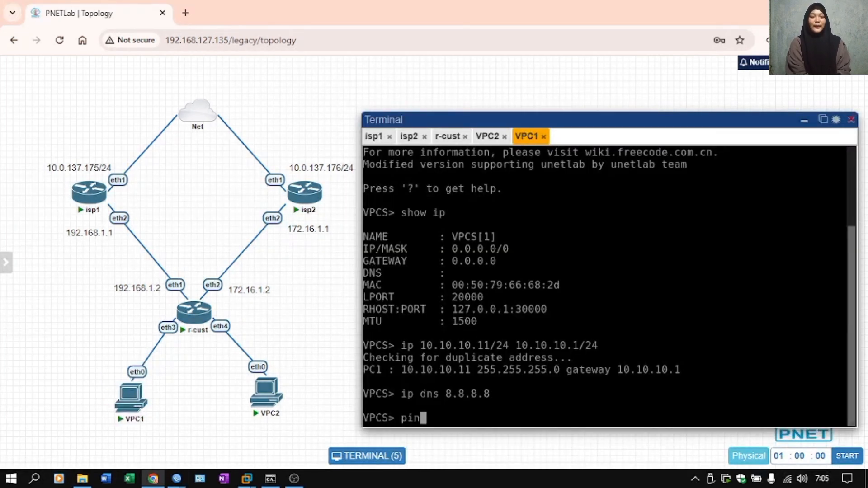
{"action": "type", "text": "g 8.8.8.8"}
{"action": "key", "text": "Return"}
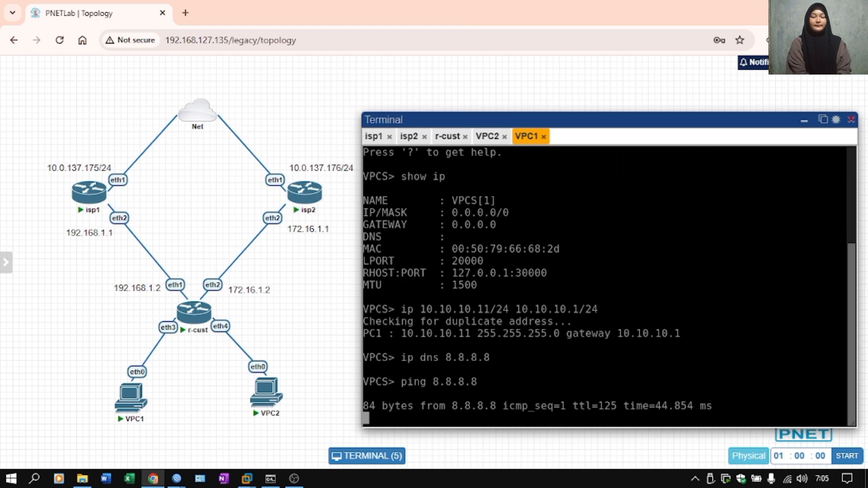
{"action": "key", "text": "ctrl+c"}
- Trace the route to 8.8.8.8 from VPC1, stop the trace, and highlight the second hop
{"action": "type", "text": "tra"}
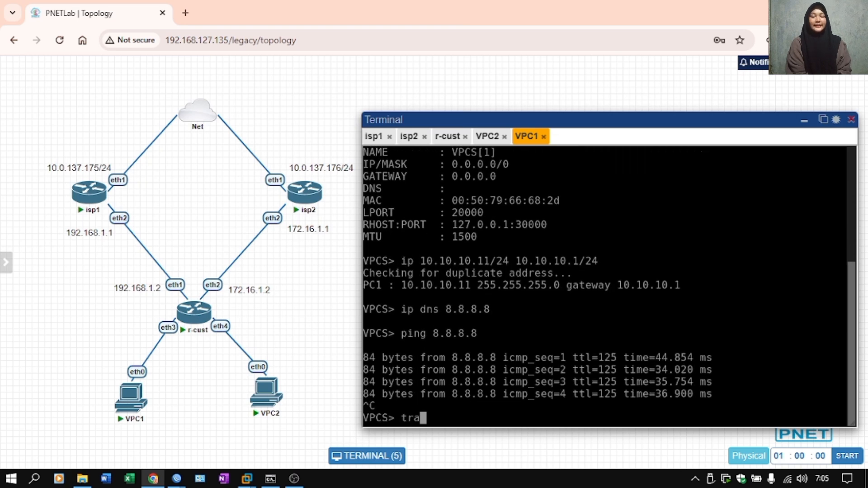
{"action": "type", "text": "ce 8.8.8.8"}
{"action": "key", "text": "Return"}
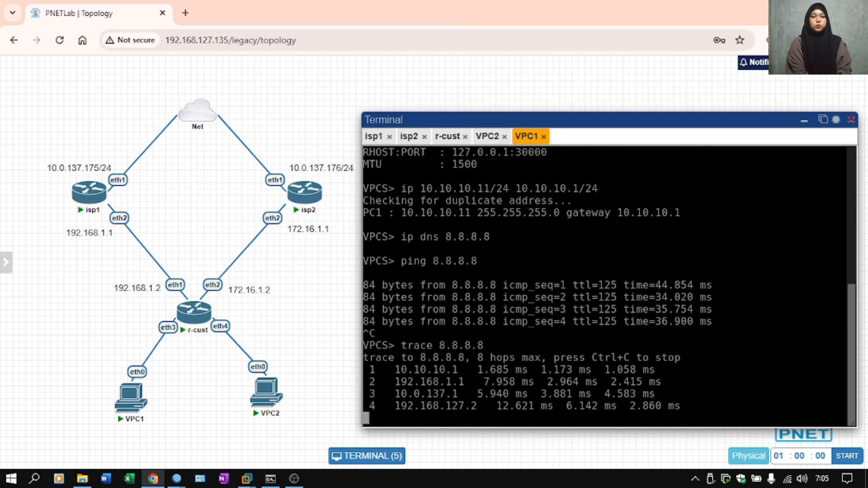
{"action": "key", "text": "ctrl+c"}
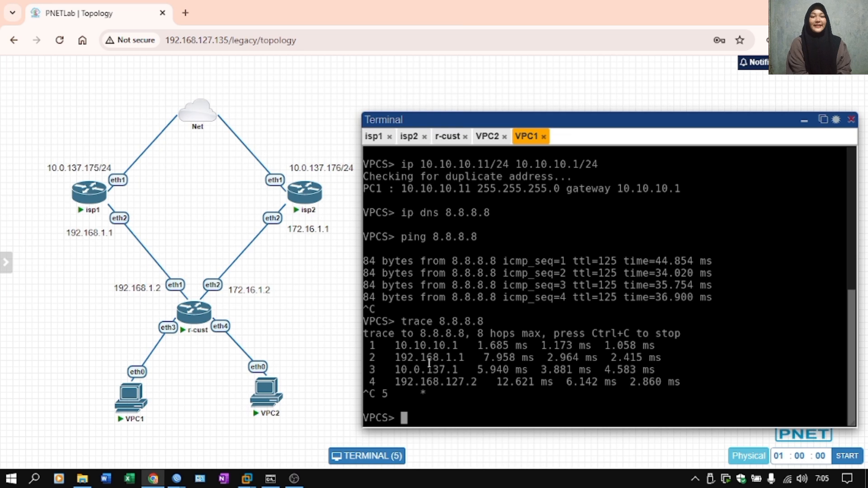
{"action": "left_click_drag", "start_coordinate": [391, 357], "coordinate": [473, 359]}
{"action": "left_click", "coordinate": [472, 359]}
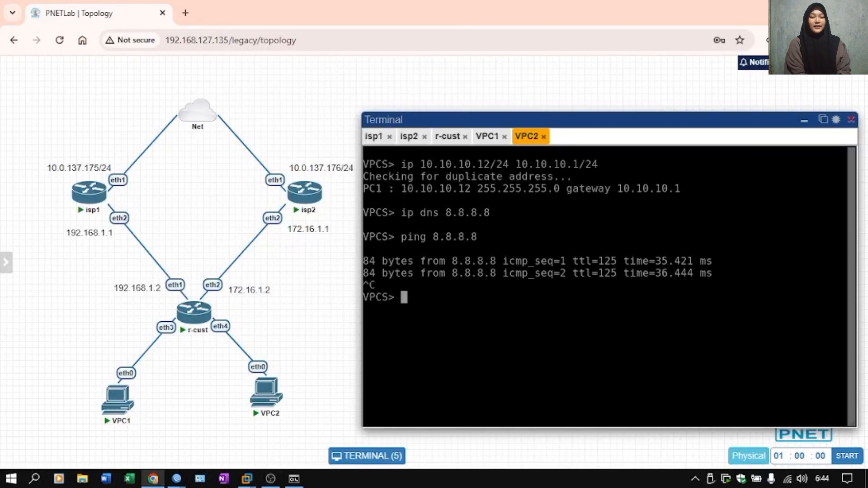
- Trace the route to 8.8.8.8 from the VPC2 terminal and stop the trace
{"action": "type", "text": "trace 8.8.8.8"}
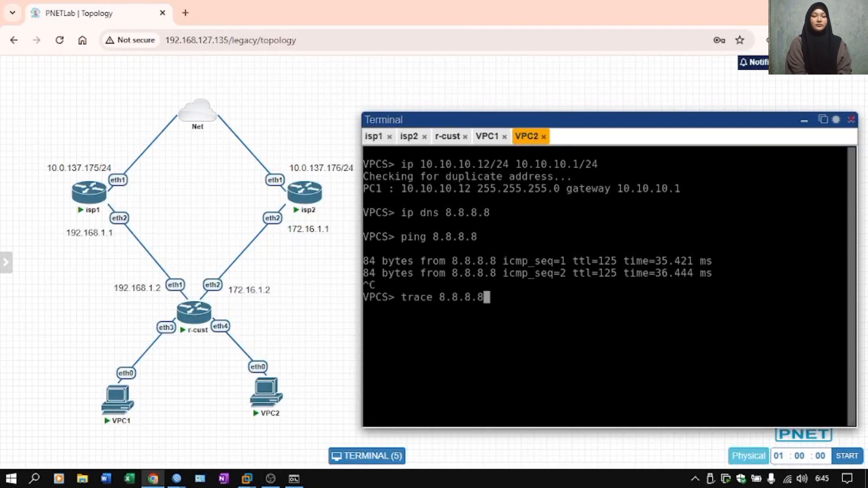
{"action": "key", "text": "Return"}
{"action": "key", "text": "ctrl+c"}
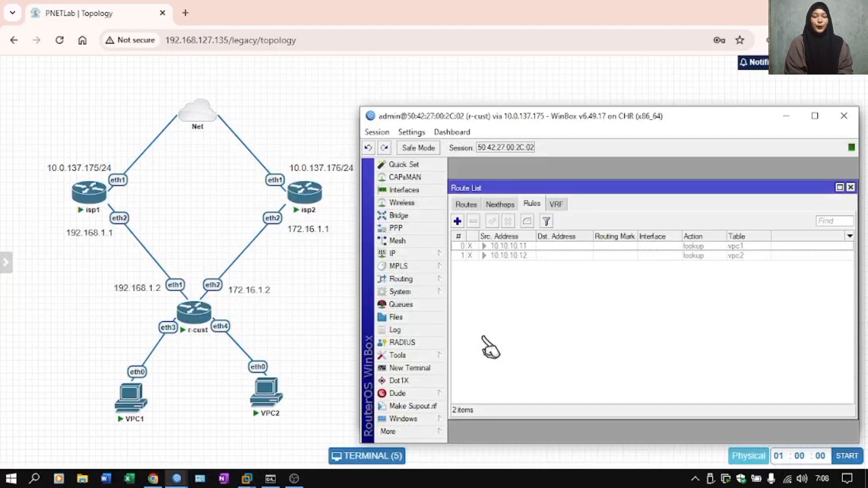
- Start a new firewall mangle rule on r-cust in the prerouting chain with source address 10.10.10.11
{"action": "left_click", "coordinate": [466, 204]}
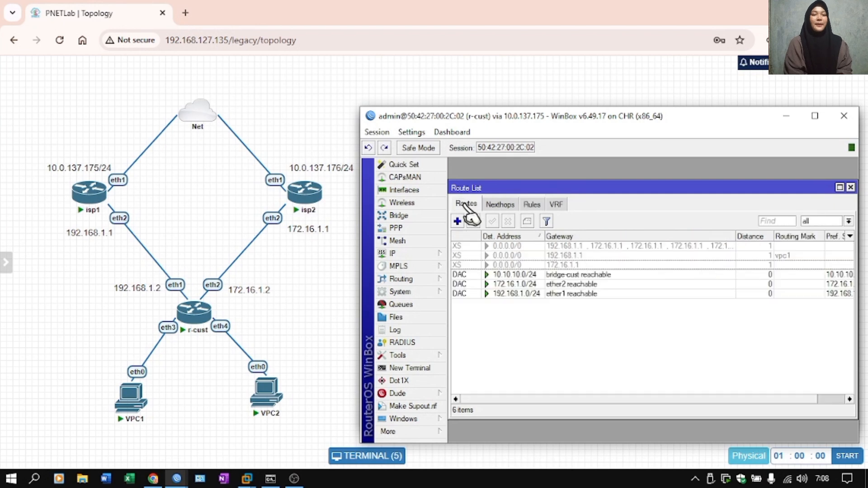
{"action": "left_click", "coordinate": [436, 254]}
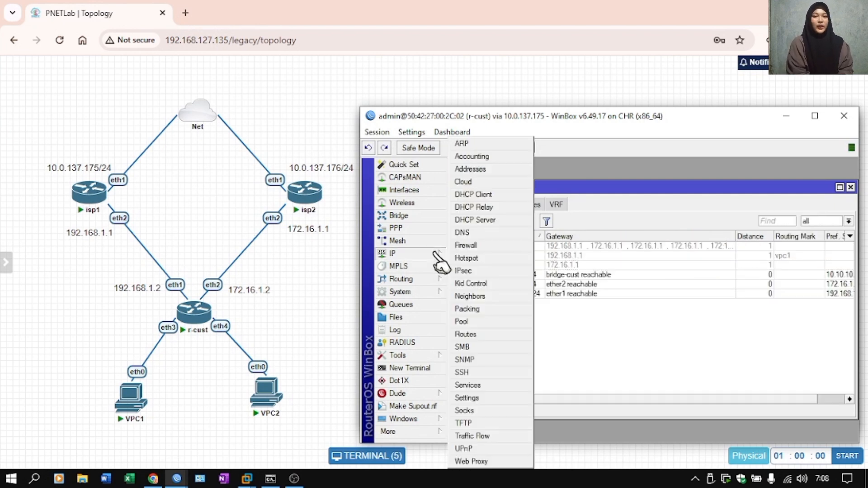
{"action": "left_click", "coordinate": [492, 246]}
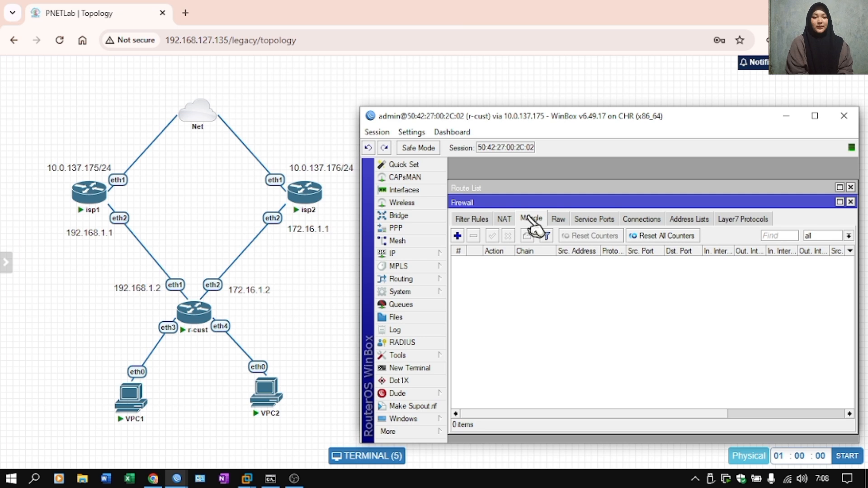
{"action": "left_click", "coordinate": [457, 236]}
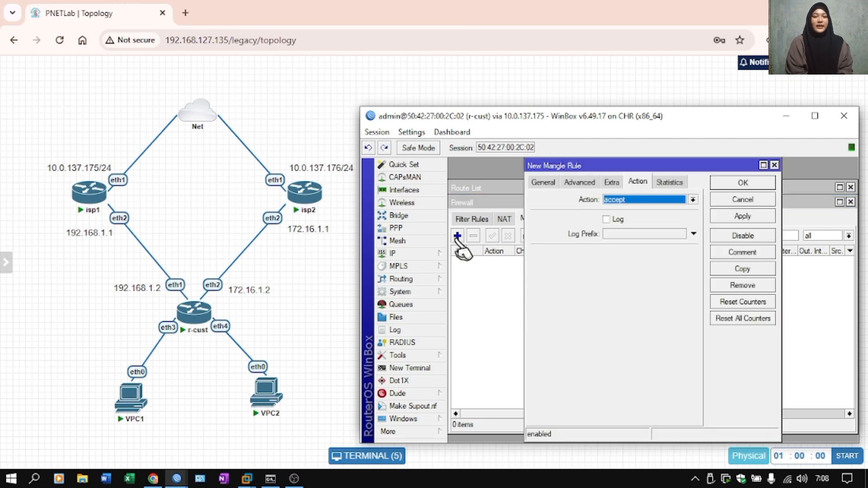
{"action": "left_click", "coordinate": [543, 181]}
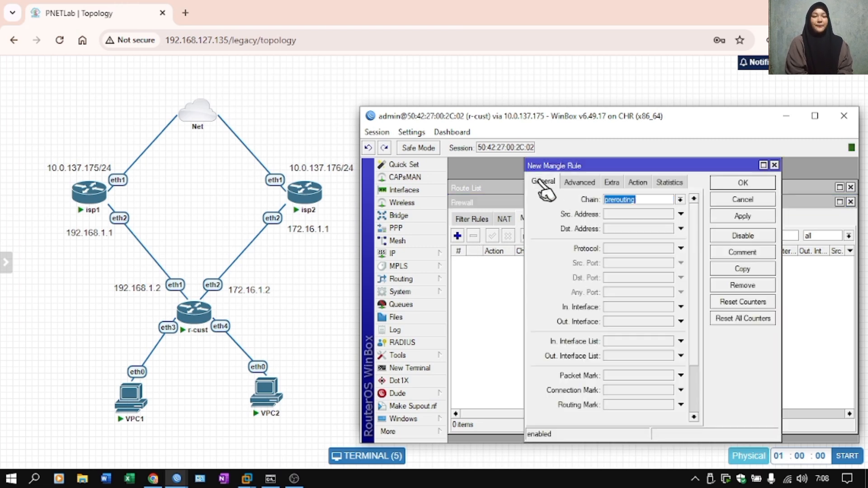
{"action": "left_click", "coordinate": [644, 214]}
{"action": "type", "text": "10.10"}
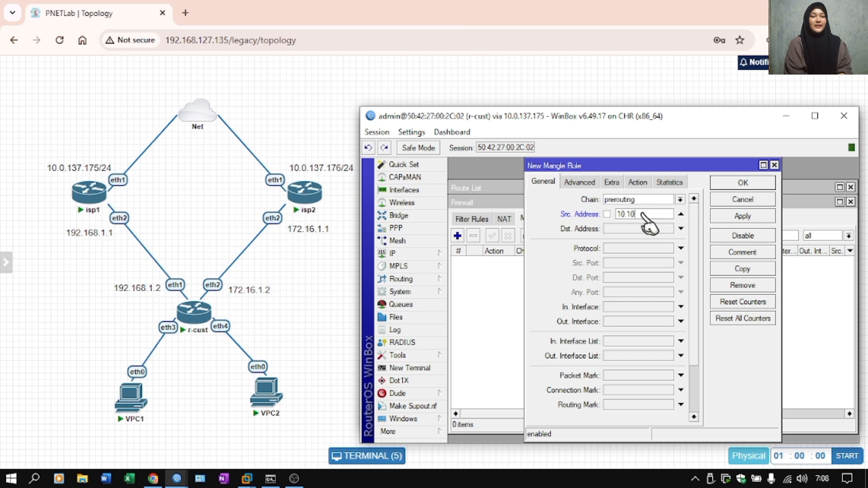
{"action": "type", "text": ".10.11"}
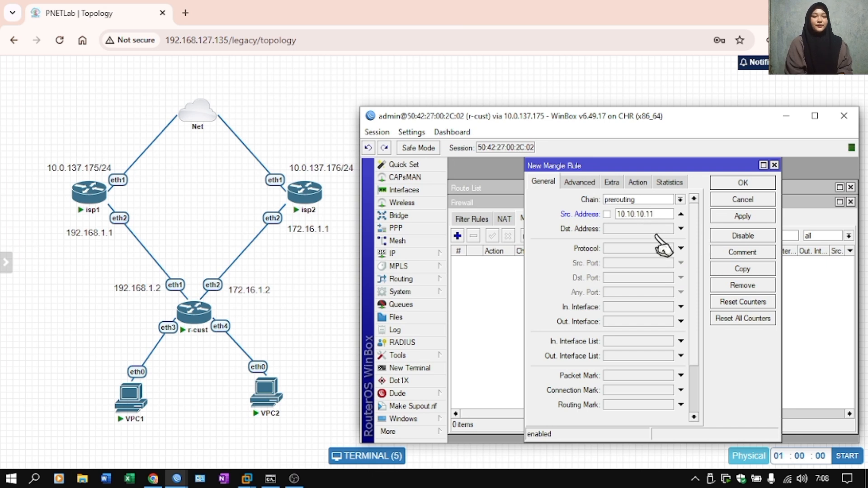
- Set the mangle rule's action to mark routing with new routing mark mangle-isp1, and apply it
{"action": "left_click", "coordinate": [642, 183]}
{"action": "left_click", "coordinate": [651, 199]}
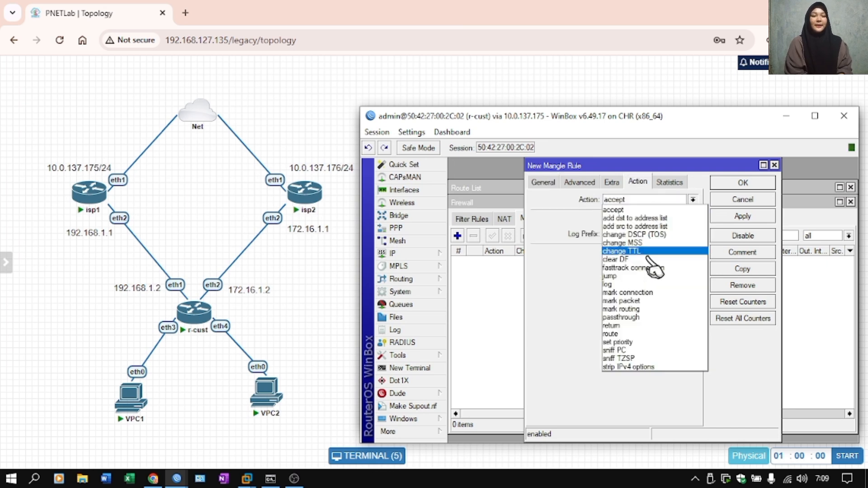
{"action": "left_click", "coordinate": [641, 309]}
{"action": "left_click", "coordinate": [647, 253]}
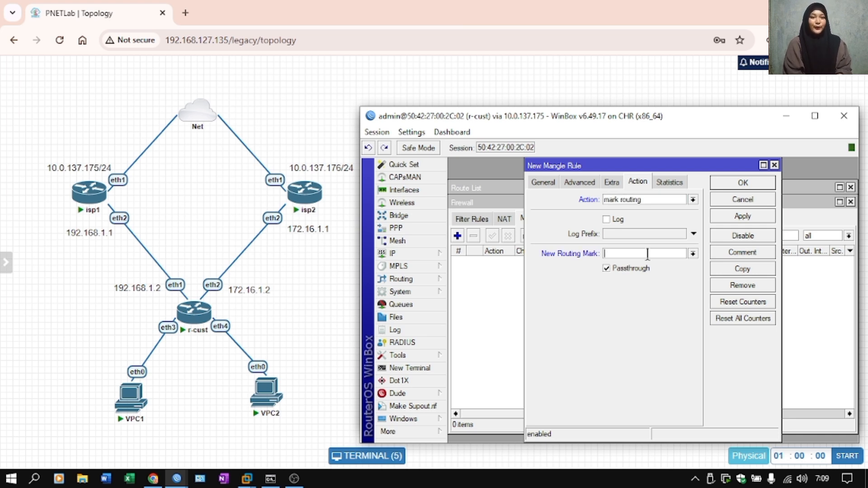
{"action": "type", "text": "mangle"}
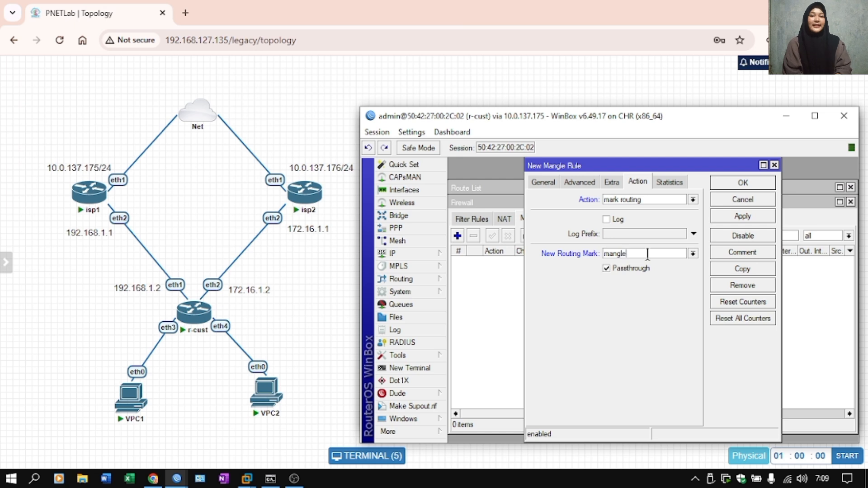
{"action": "type", "text": "-isp"}
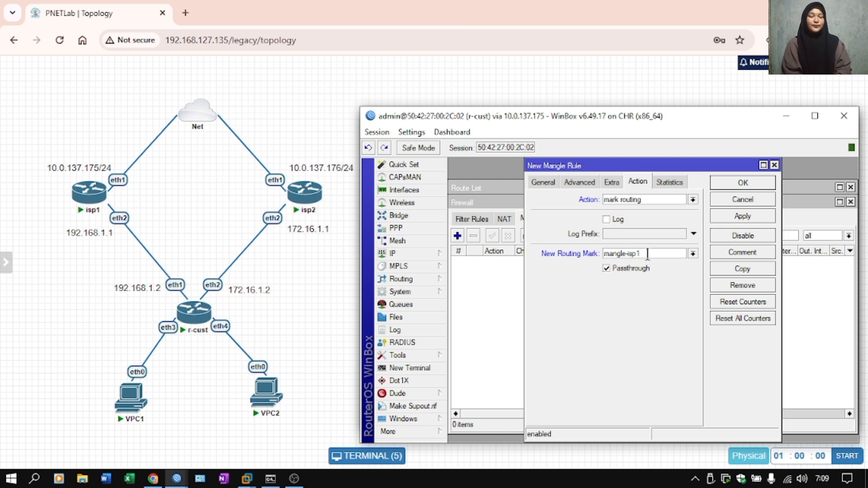
{"action": "type", "text": "1"}
{"action": "left_click", "coordinate": [728, 222]}
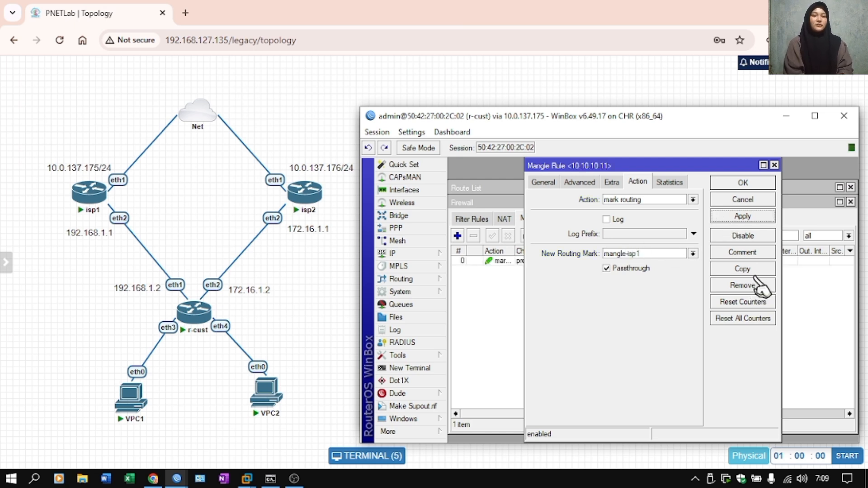
- Copy the mangle rule, give the copy source address 10.10.10.12 and new routing mark mangle-isp2, and save it
{"action": "left_click", "coordinate": [742, 269]}
{"action": "left_click", "coordinate": [557, 181]}
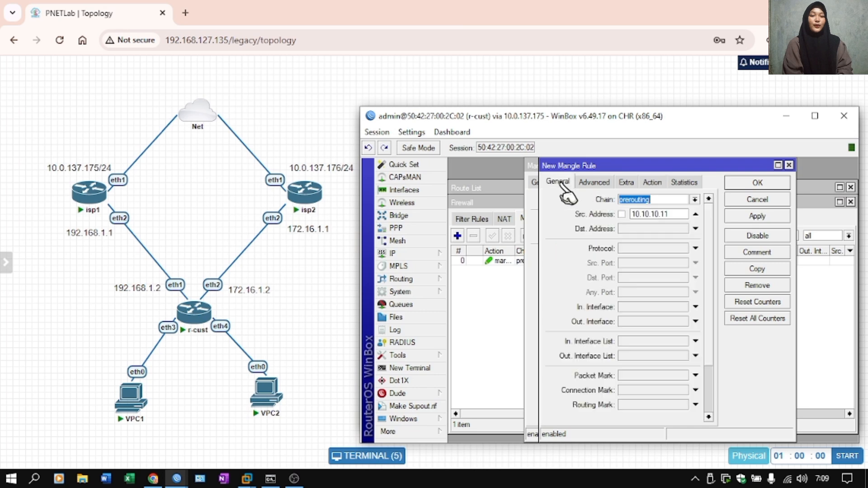
{"action": "left_click", "coordinate": [678, 214]}
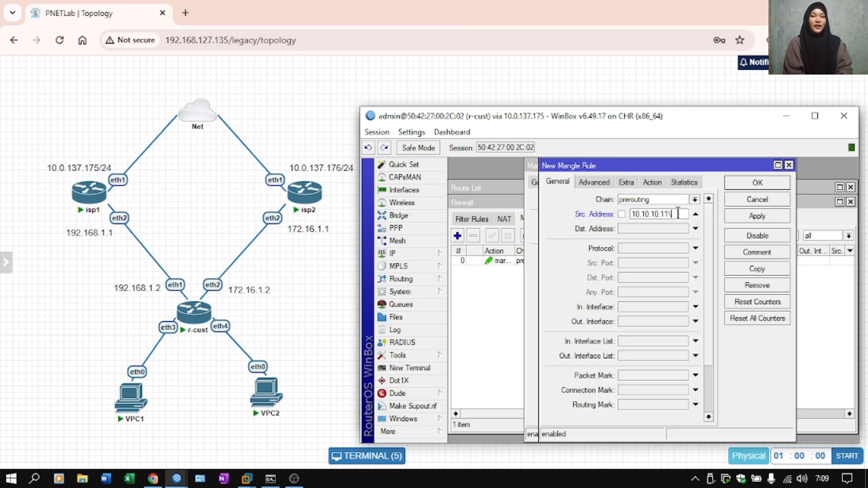
{"action": "key", "text": "BackSpace"}
{"action": "type", "text": "2"}
{"action": "left_click", "coordinate": [652, 182]}
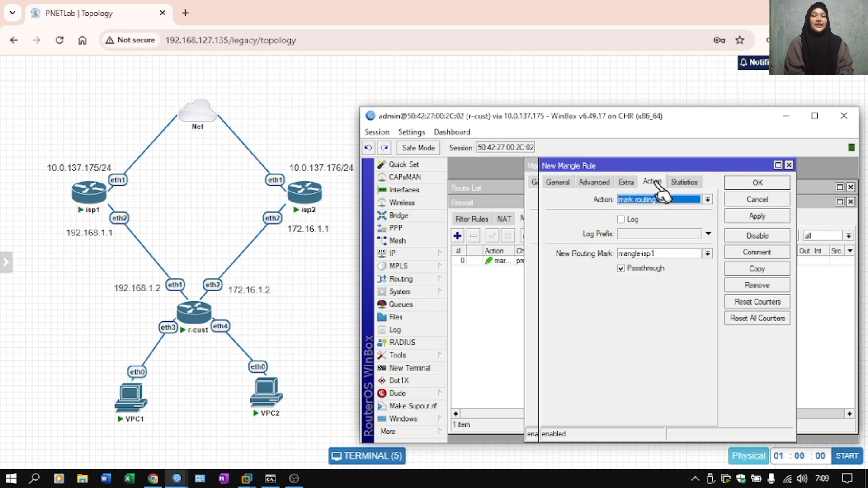
{"action": "left_click", "coordinate": [666, 253]}
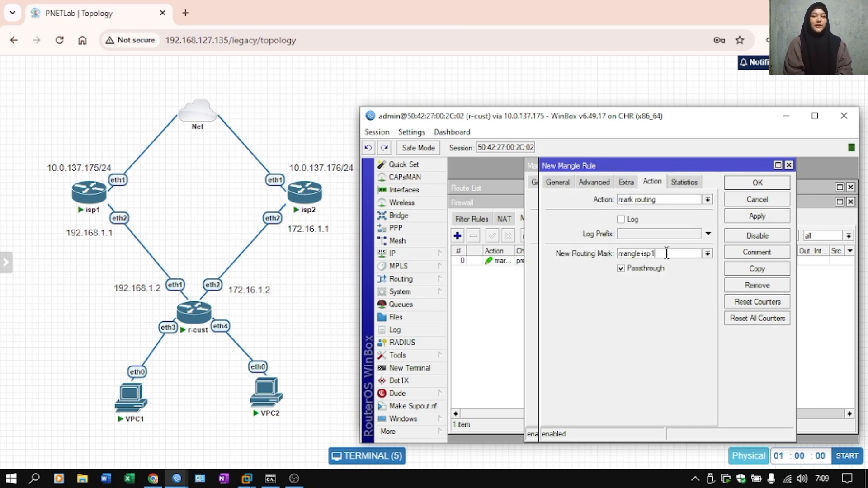
{"action": "left_click", "coordinate": [757, 216]}
{"action": "left_click", "coordinate": [769, 183]}
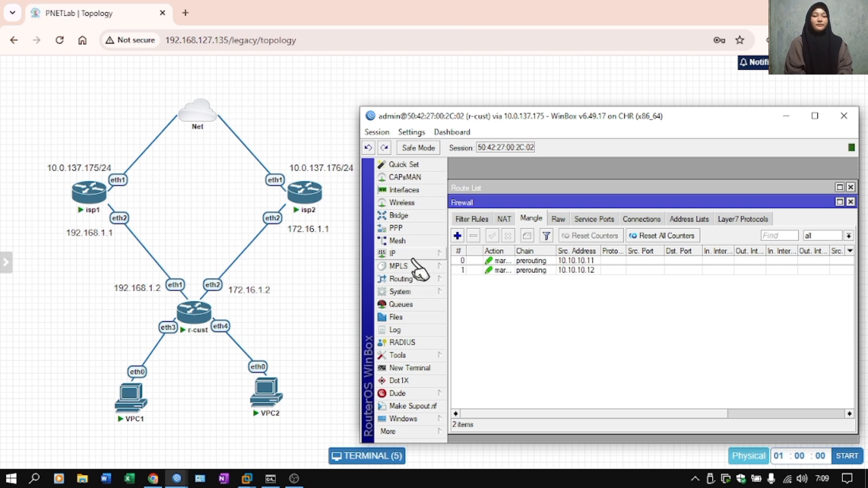
- Add a 0.0.0.0/0 route with gateway 192.168.1.1 and routing mark mangle-isp1, and save it
{"action": "double_click", "coordinate": [487, 188]}
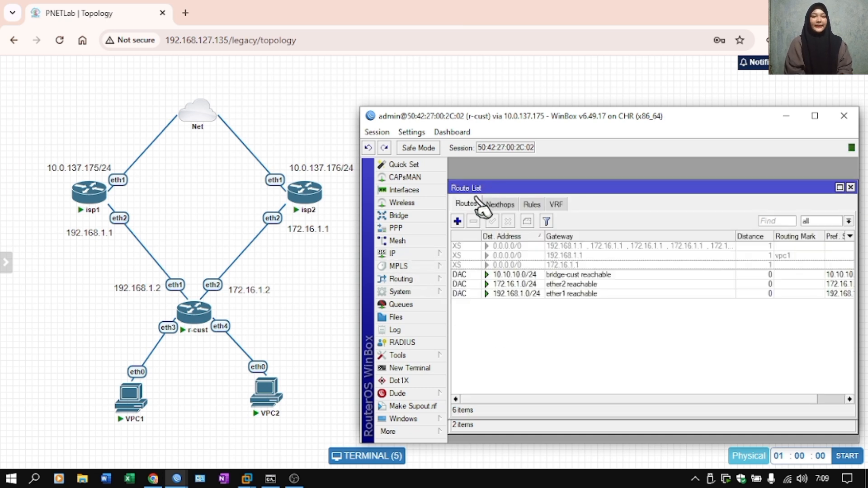
{"action": "left_click", "coordinate": [457, 220]}
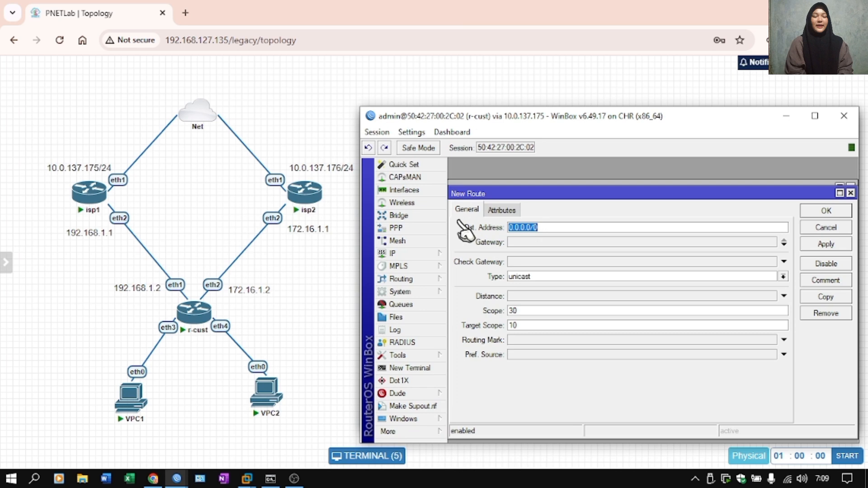
{"action": "left_click", "coordinate": [538, 243]}
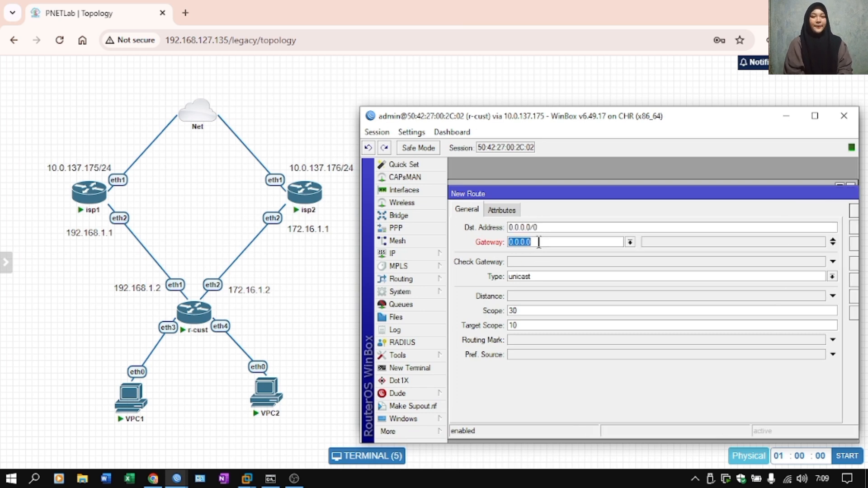
{"action": "type", "text": "19"}
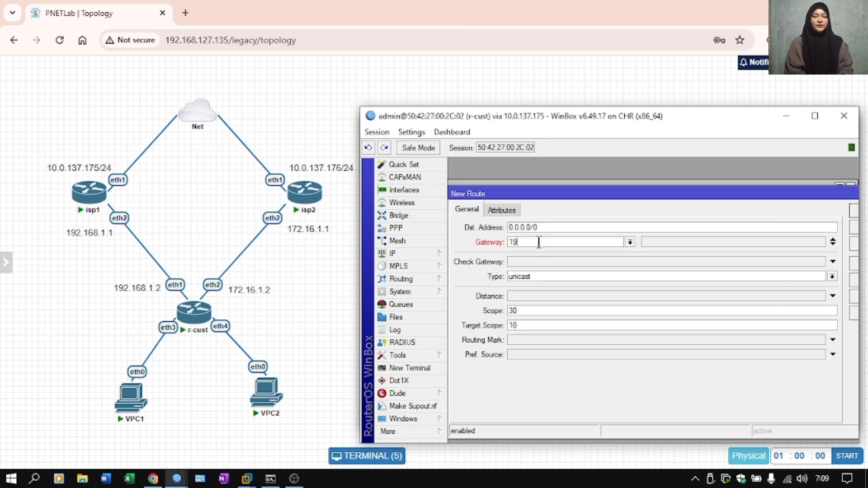
{"action": "type", "text": "2.168.1.1"}
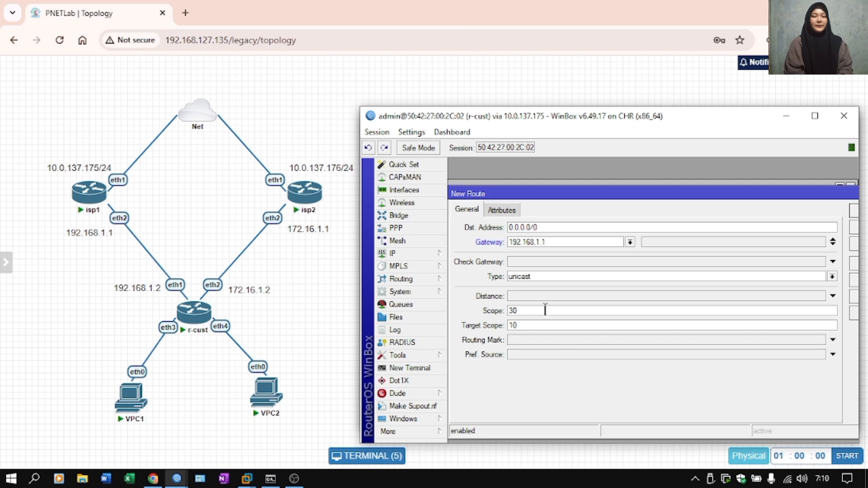
{"action": "left_click", "coordinate": [787, 340]}
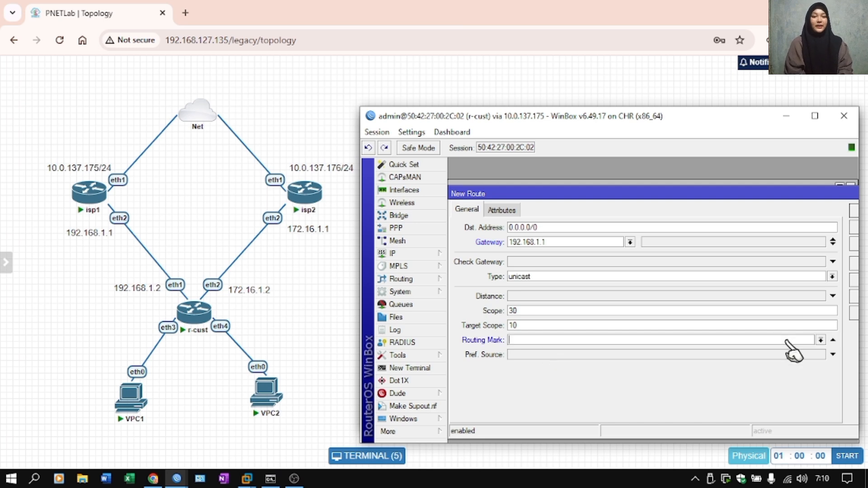
{"action": "left_click", "coordinate": [821, 339]}
{"action": "left_click", "coordinate": [742, 376]}
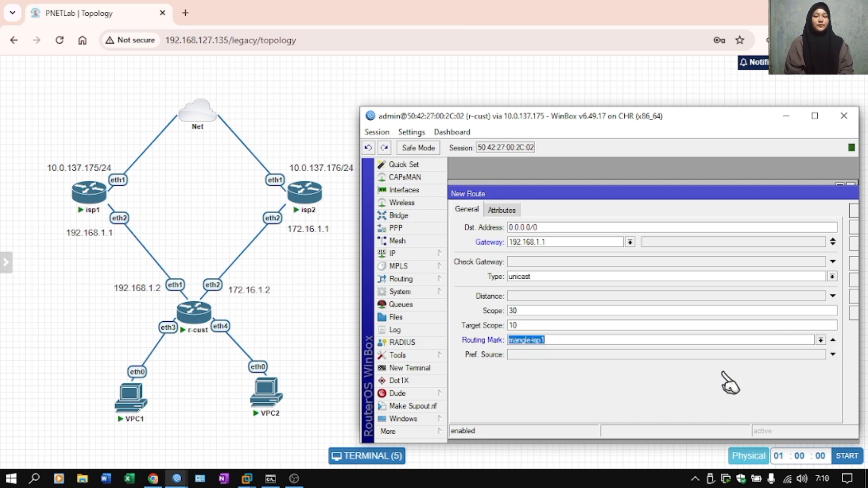
{"action": "key", "text": "Return"}
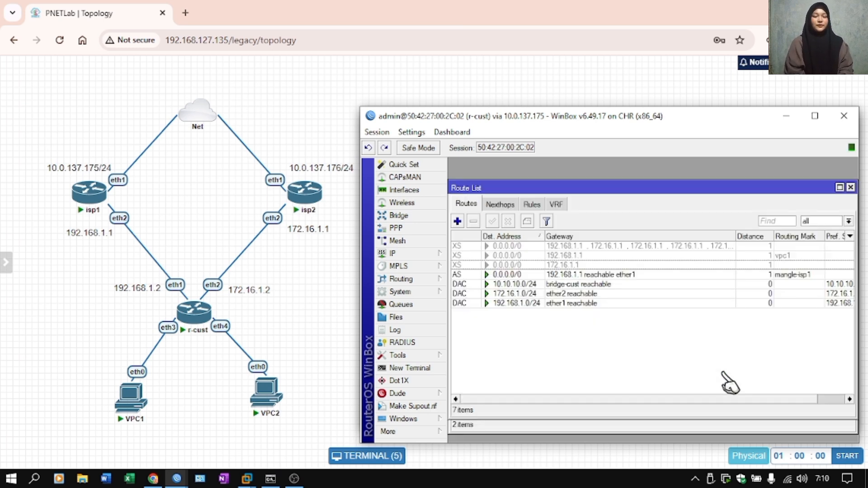
- Add a 0.0.0.0/0 route with gateway 172.16.1.1 and routing mark mangle-isp2, and save it
{"action": "left_click", "coordinate": [455, 220]}
{"action": "left_click", "coordinate": [538, 242]}
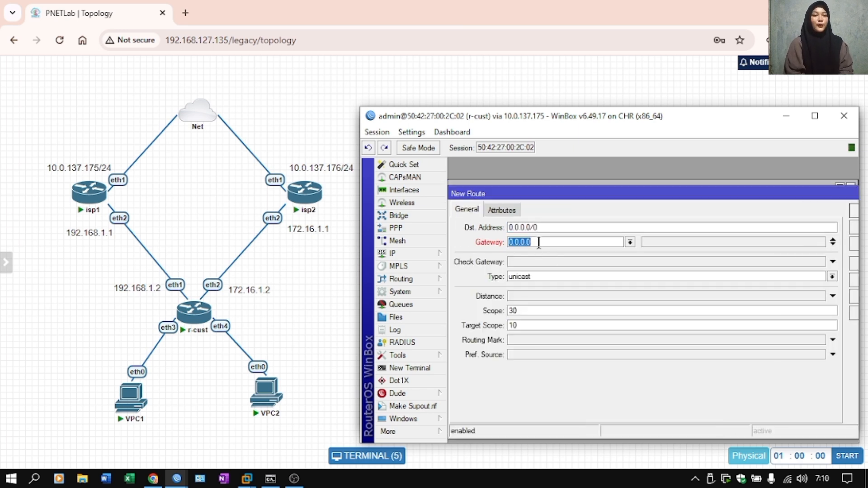
{"action": "type", "text": "172"}
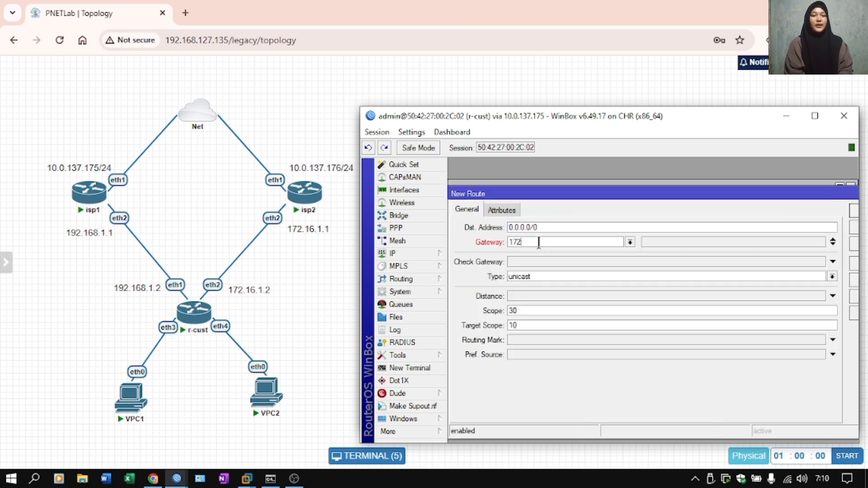
{"action": "type", "text": ".16.1.1"}
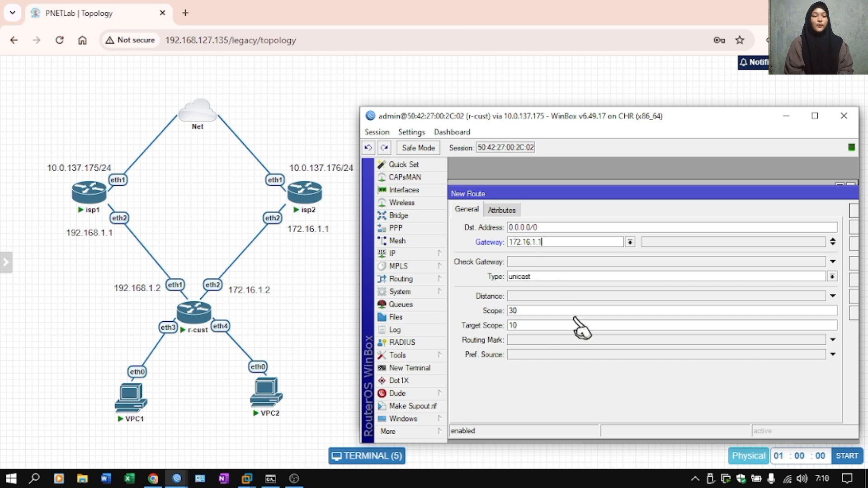
{"action": "left_click", "coordinate": [806, 340]}
{"action": "left_click", "coordinate": [821, 340]}
{"action": "left_click", "coordinate": [779, 383]}
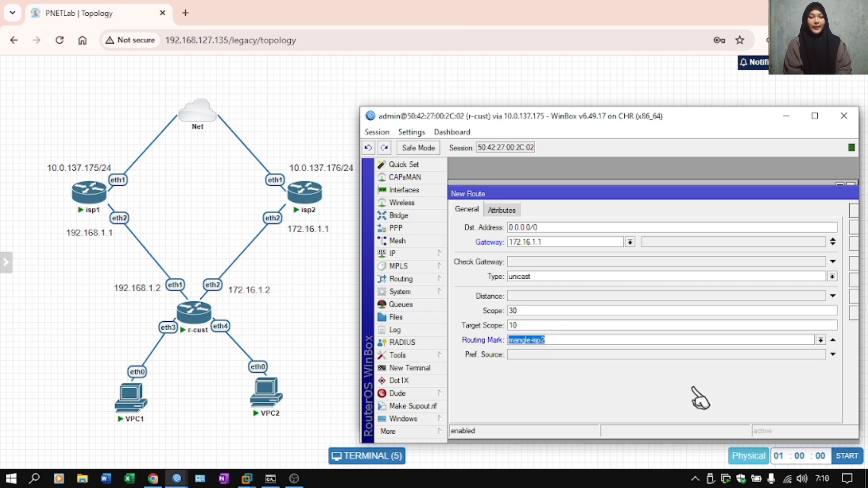
{"action": "key", "text": "Return"}
- Switch to VPC1's console in PNETLab and ping 8.8.8.8, stopping after a few replies
{"action": "left_click", "coordinate": [138, 419]}
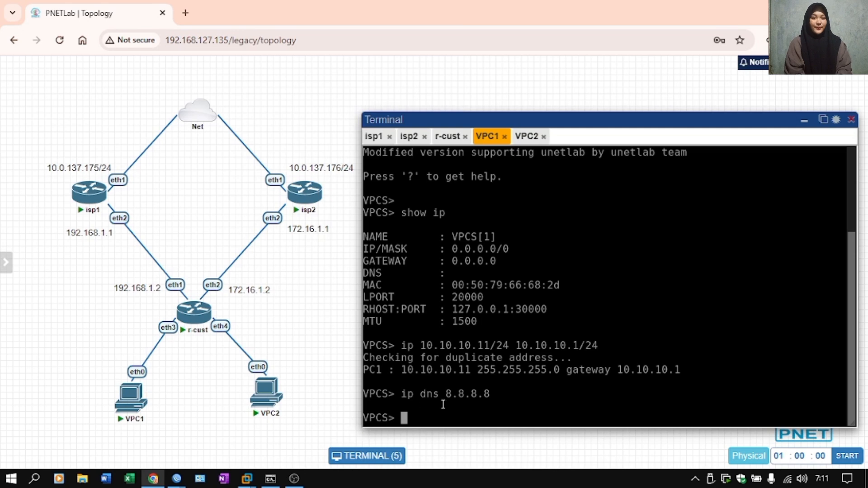
{"action": "type", "text": "ping 8"}
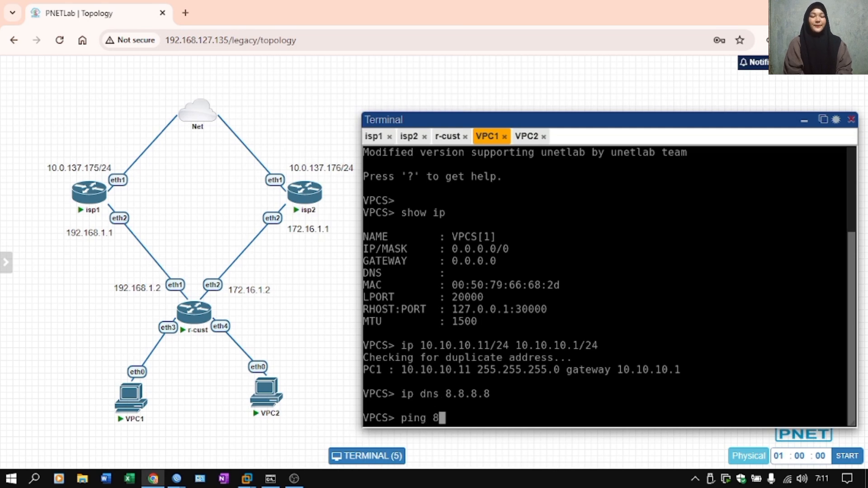
{"action": "type", "text": ".8.8.8."}
{"action": "key", "text": "Return"}
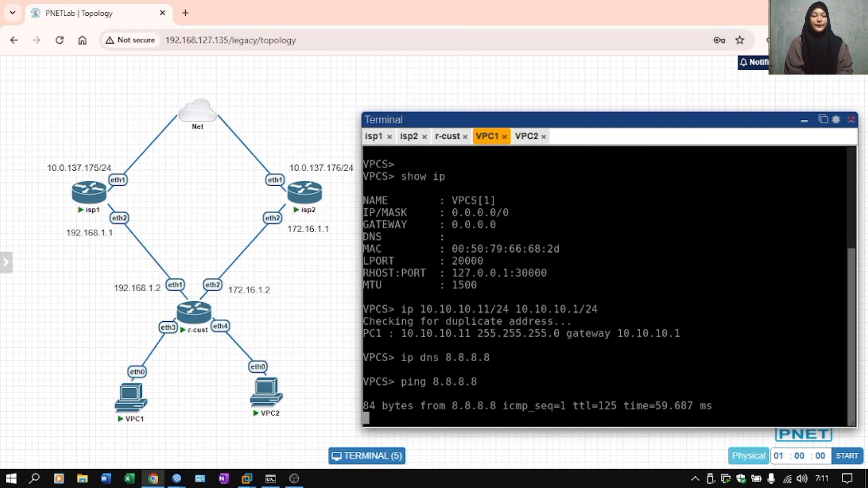
{"action": "key", "text": "ctrl+c"}
- Trace the path from VPC1 to 8.8.8.8, stop the trace, and highlight the second hop's address
{"action": "key", "text": "Up"}
{"action": "key", "text": "Left"}
{"action": "key", "text": "Left"}
{"action": "key", "text": "Left"}
{"action": "key", "text": "Left"}
{"action": "key", "text": "Left"}
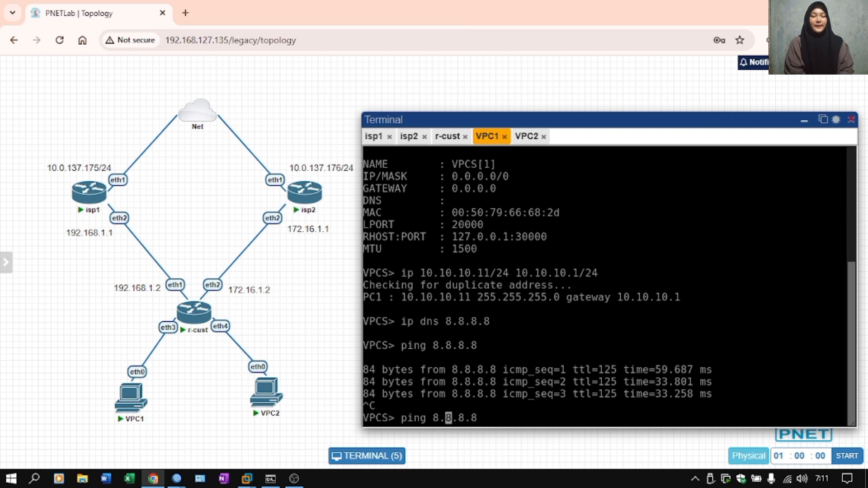
{"action": "key", "text": "Left"}
{"action": "key", "text": "Left"}
{"action": "key", "text": "Left"}
{"action": "key", "text": "BackSpace"}
{"action": "key", "text": "BackSpace"}
{"action": "key", "text": "BackSpace"}
{"action": "key", "text": "BackSpace"}
{"action": "type", "text": "trace"}
{"action": "key", "text": "Return"}
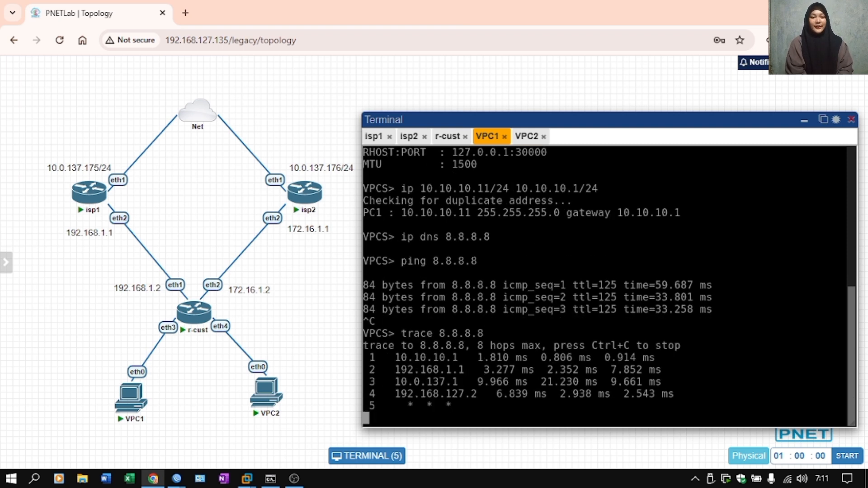
{"action": "key", "text": "ctrl+c"}
{"action": "mouse_move", "coordinate": [395, 344]}
{"action": "left_mouse_down"}
{"action": "mouse_move", "coordinate": [457, 357]}
{"action": "mouse_move", "coordinate": [465, 345]}
{"action": "left_mouse_up"}
- Ping 8.8.8.8 from VPC2's console, stopping after a couple of replies
{"action": "left_click", "coordinate": [516, 136]}
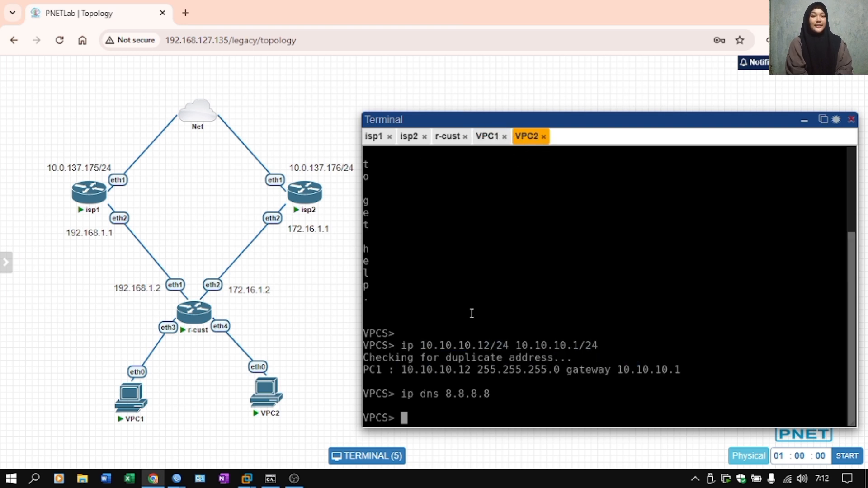
{"action": "type", "text": "ping 8.8.8.8"}
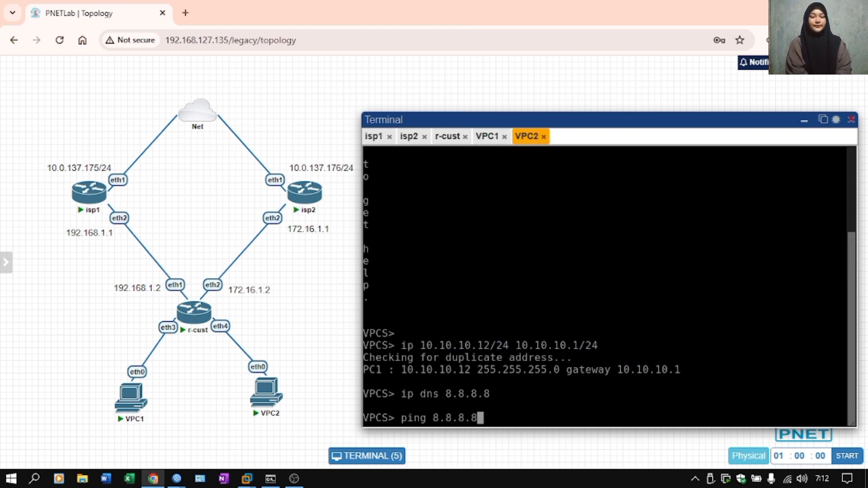
{"action": "key", "text": "Return"}
{"action": "key", "text": "ctrl+c"}
- Trace the path from VPC2 to 8.8.8.8, stop the trace, and highlight the second hop's address
{"action": "type", "text": "trace 8.8.8.8"}
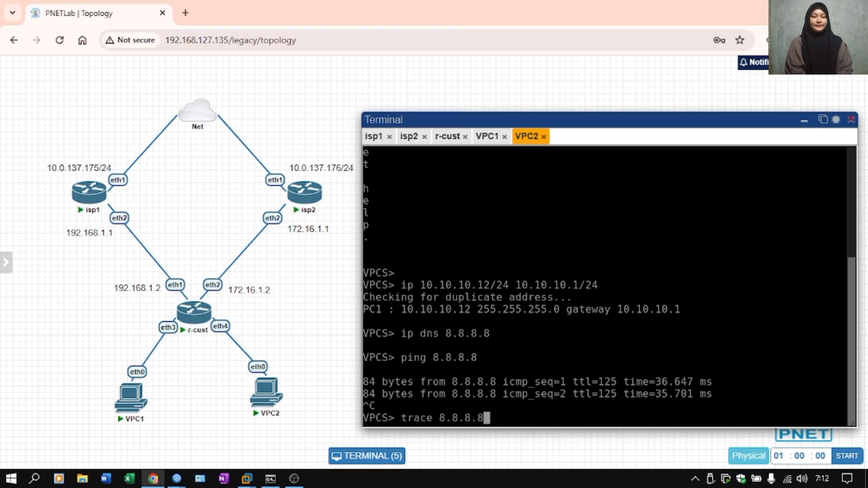
{"action": "key", "text": "Return"}
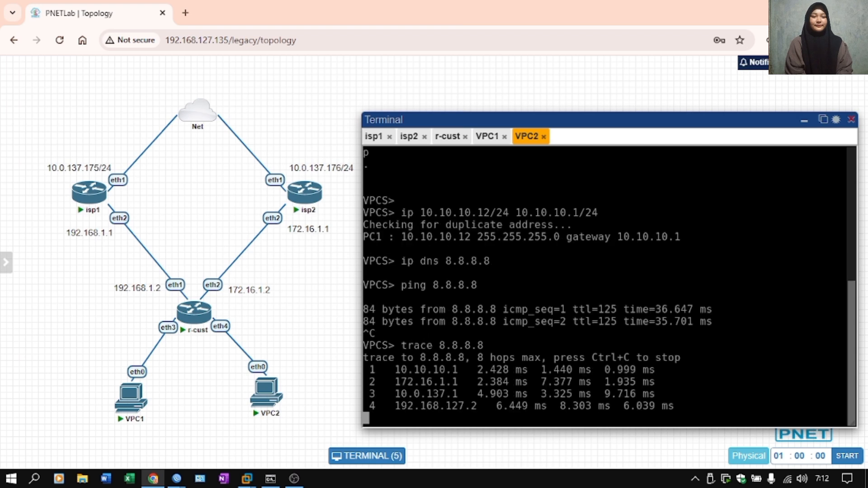
{"action": "key", "text": "ctrl+c"}
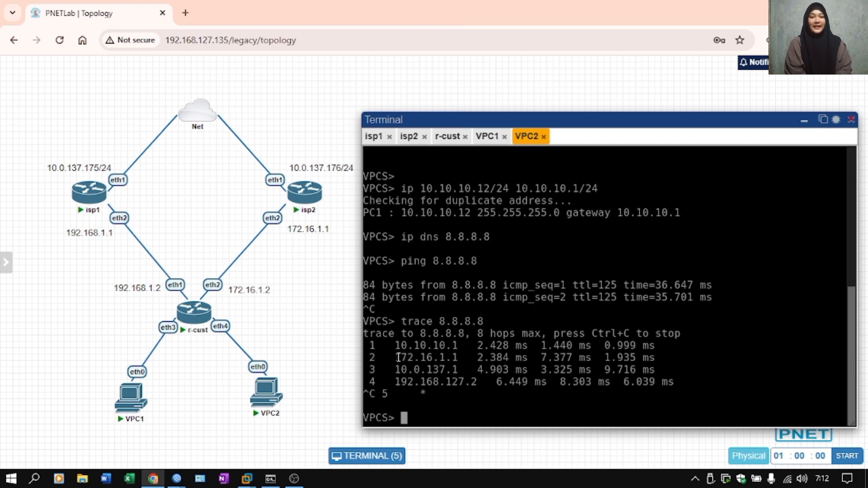
{"action": "left_click_drag", "start_coordinate": [399, 358], "coordinate": [468, 357]}
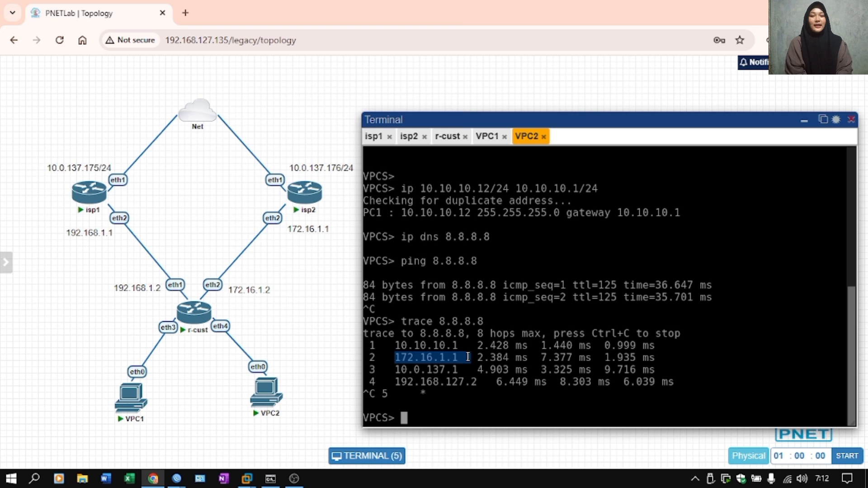